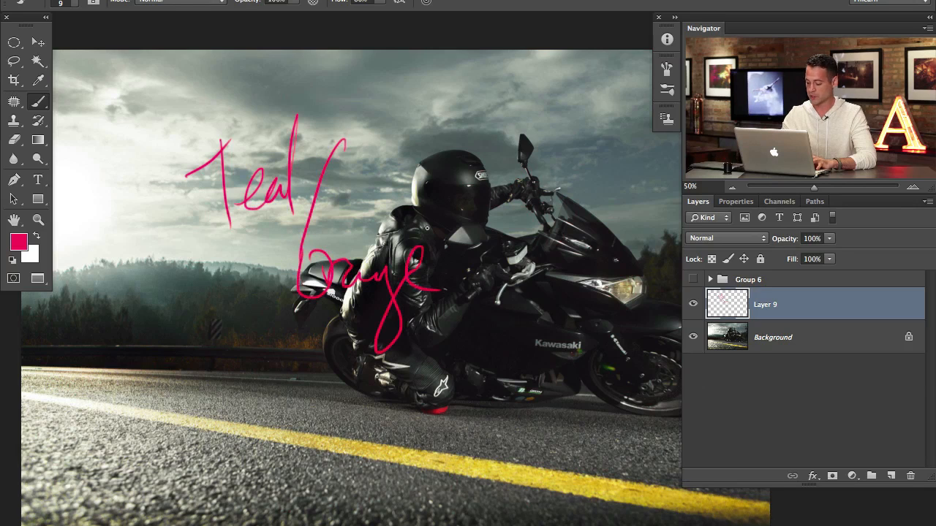
Step: Try marking the motorcycle and rider with a pink stroke and large circles using a size 101 brush, undoing each mark
key(super+minus)
drag(381, 285, 332, 290)
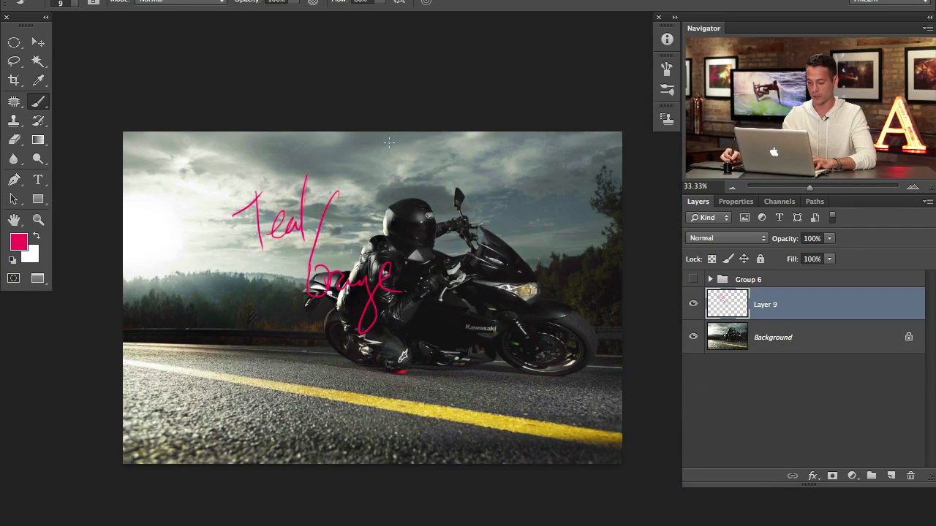
drag(253, 324, 286, 326)
drag(136, 314, 455, 315)
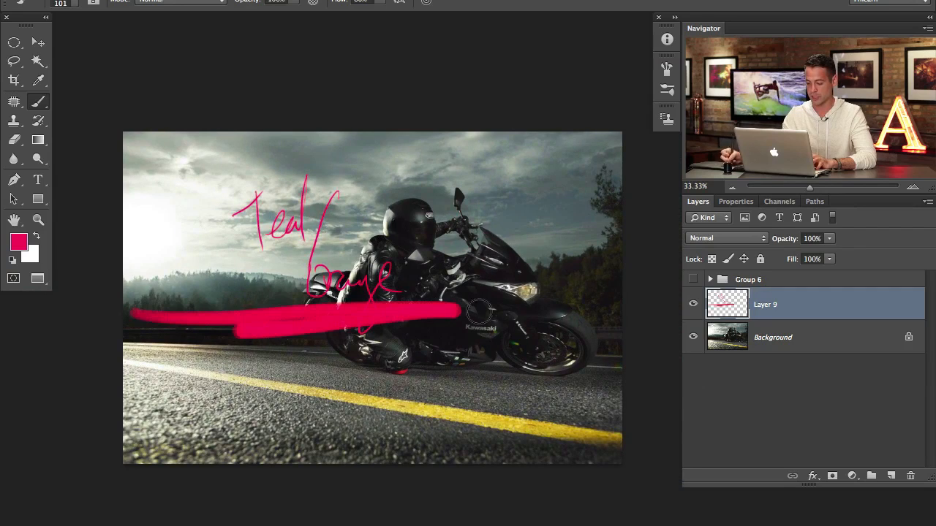
key(super+z)
drag(498, 233, 345, 201)
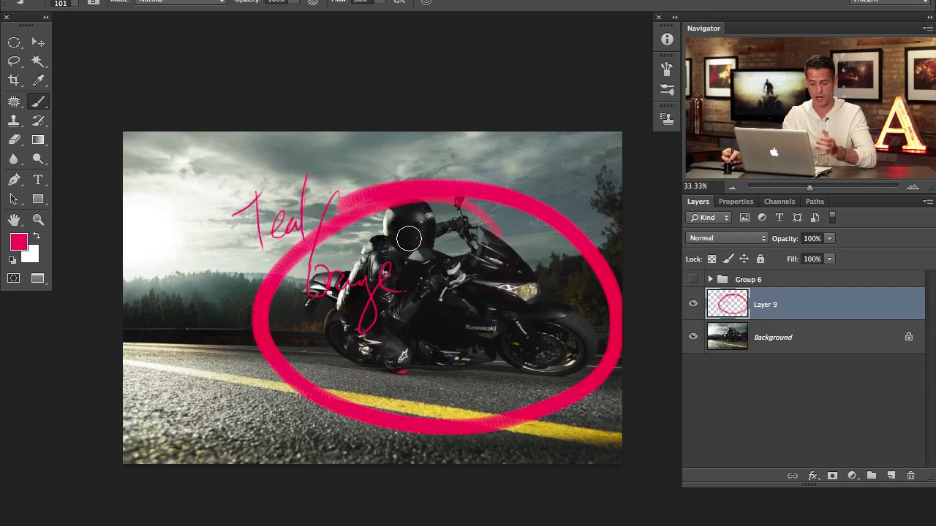
key(super+z)
drag(278, 139, 322, 141)
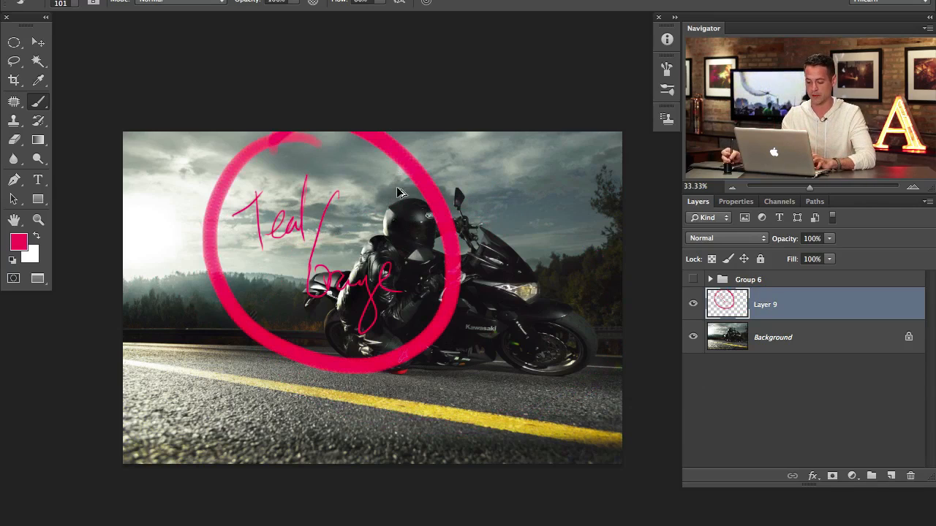
key(super+z)
Step: Try circling the bright sky and the road with a size 49 brush, undoing each mark
drag(259, 212, 240, 212)
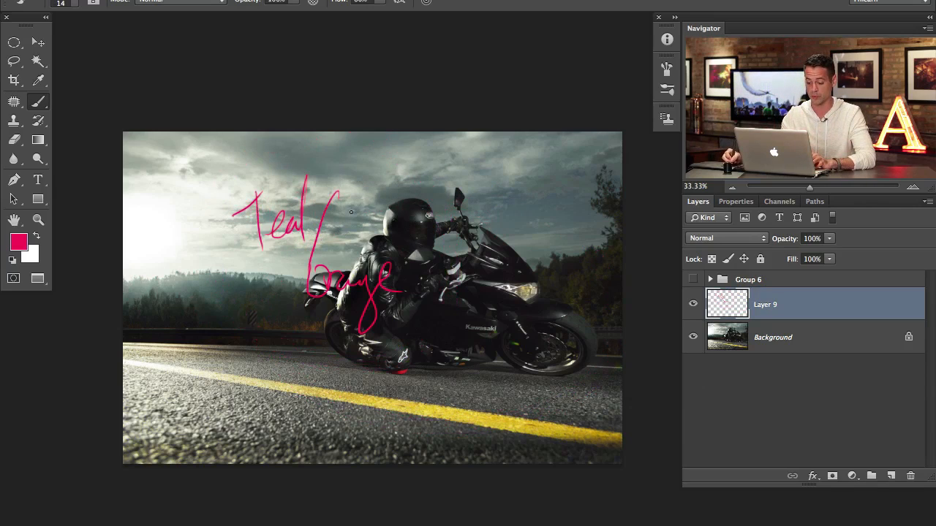
drag(354, 215, 361, 213)
mouse_move(214, 182)
mouse_down()
mouse_move(264, 256)
mouse_move(286, 194)
mouse_up()
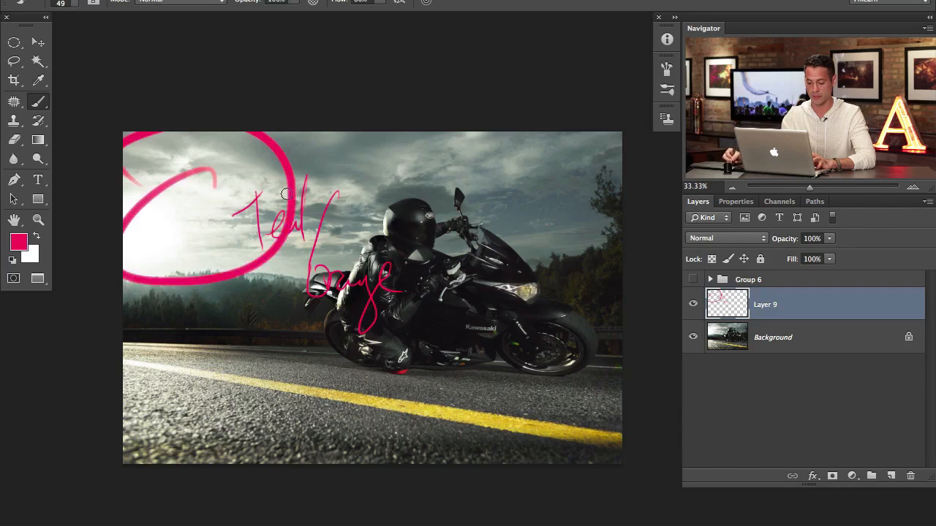
key(super+z)
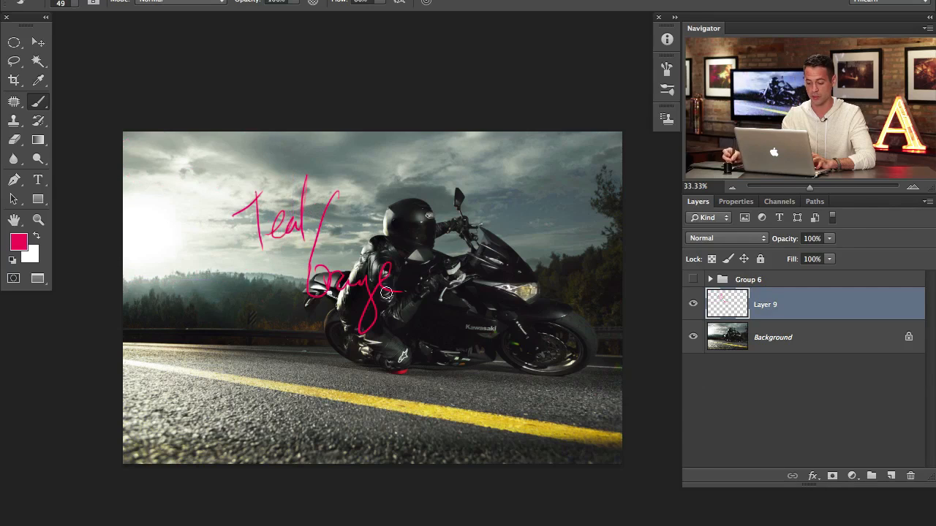
drag(478, 291, 427, 318)
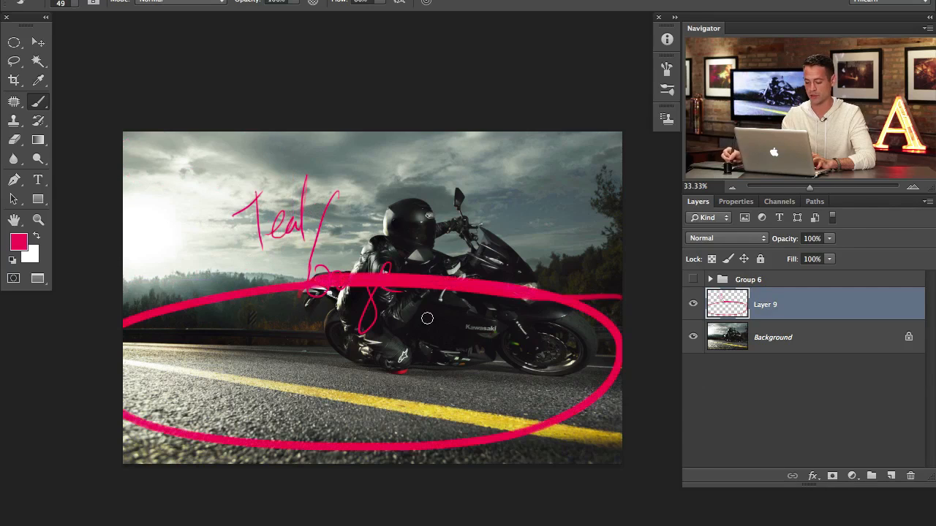
key(super+z)
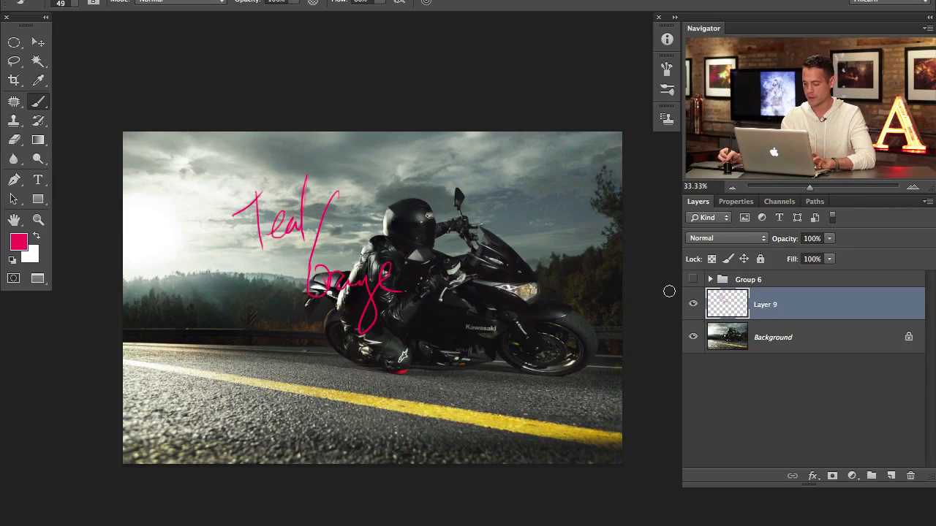
mouse_move(132, 245)
mouse_down()
mouse_move(201, 198)
mouse_move(139, 252)
mouse_up()
key(super+z)
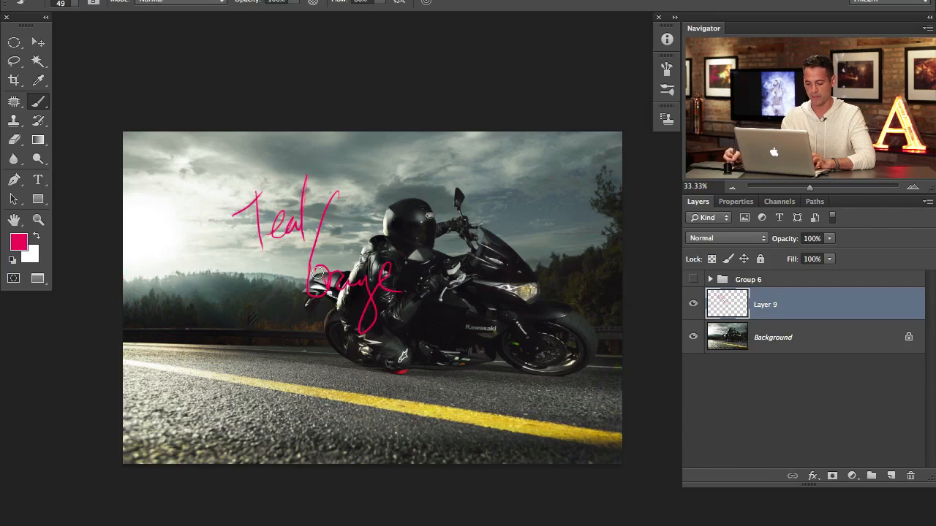
drag(538, 329, 528, 210)
key(super+z)
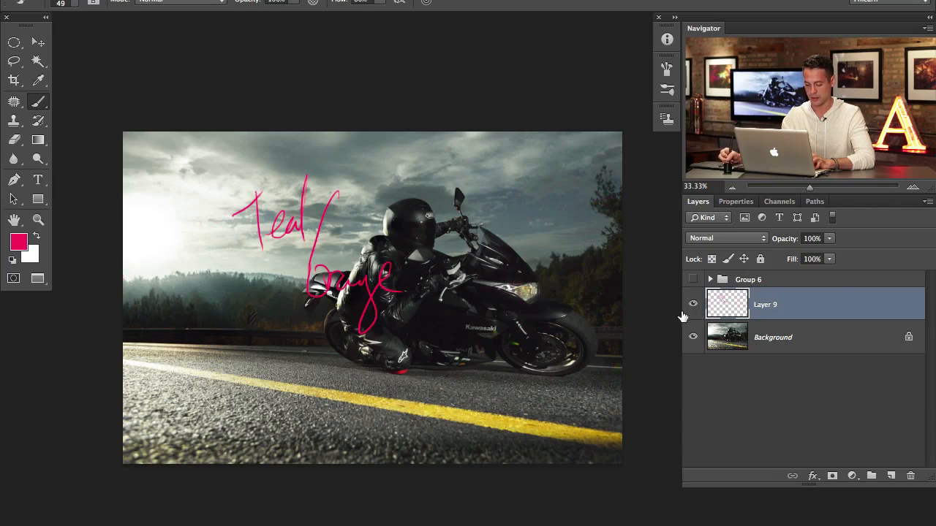
Step: Clear all the pink handwriting from Layer 9 and deselect
key(super+a)
key(BackSpace)
key(super+d)
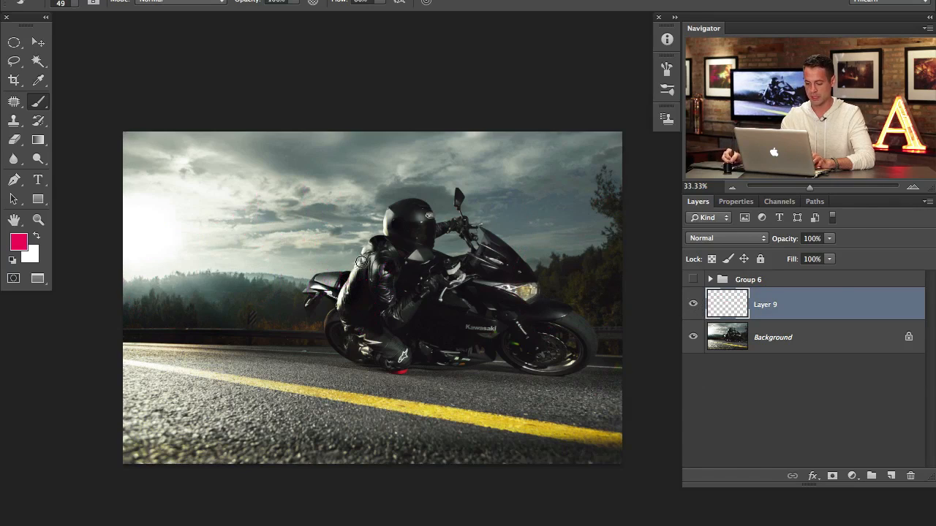
Step: Try tracing the rider's back, the front of the motorcycle and the sky with a size 14 brush, undoing the strokes
drag(361, 265, 298, 271)
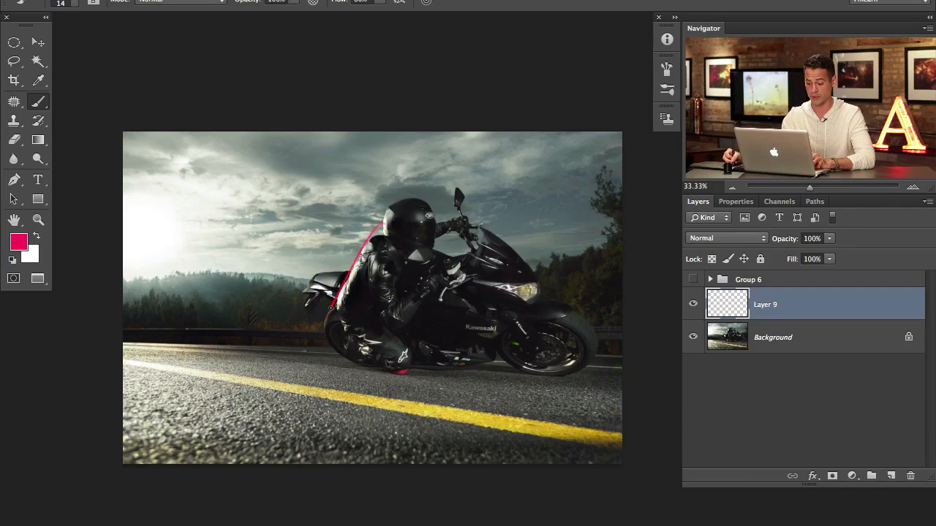
key(super+z)
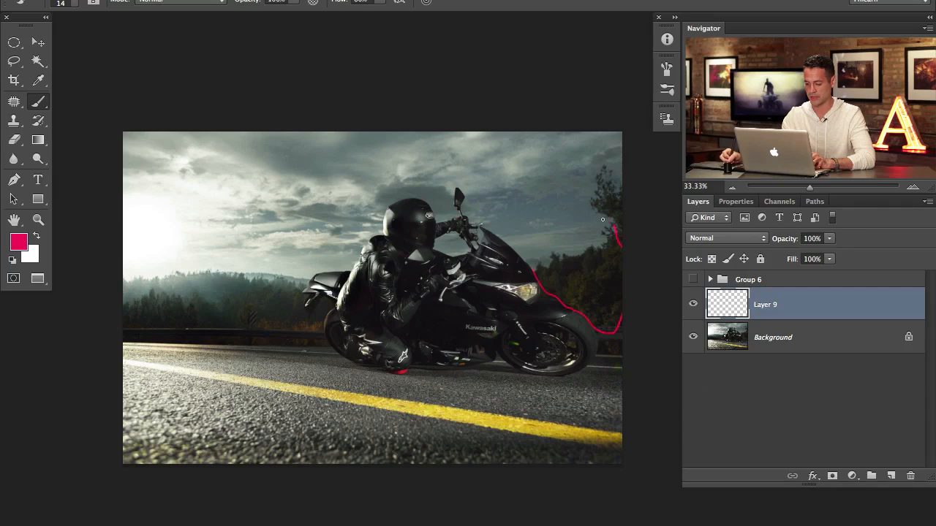
key(super+z)
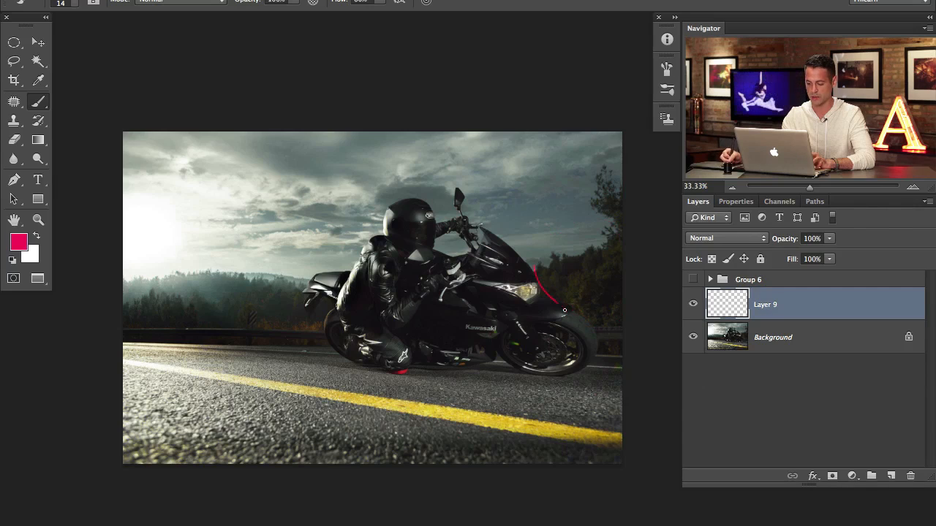
mouse_move(431, 165)
mouse_down()
mouse_move(505, 405)
mouse_move(468, 176)
mouse_up()
key(super+z)
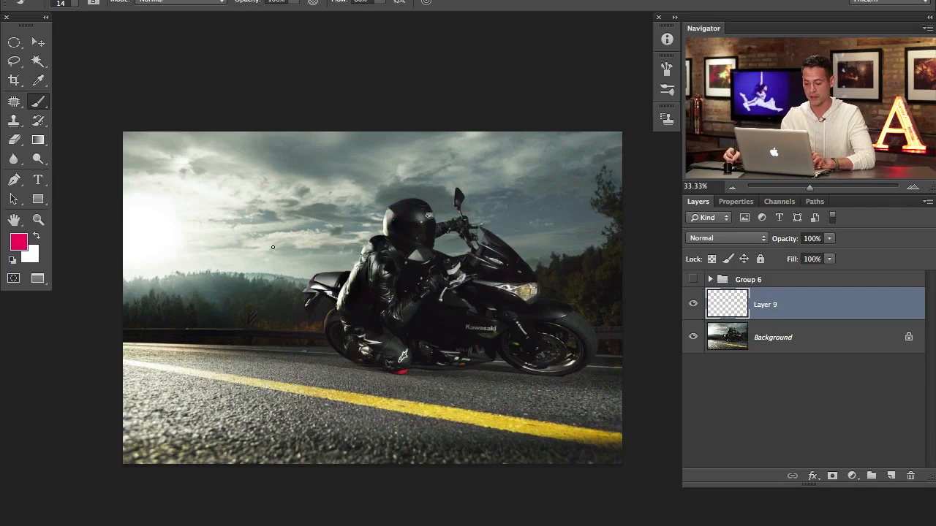
drag(374, 165, 498, 158)
key(super+z)
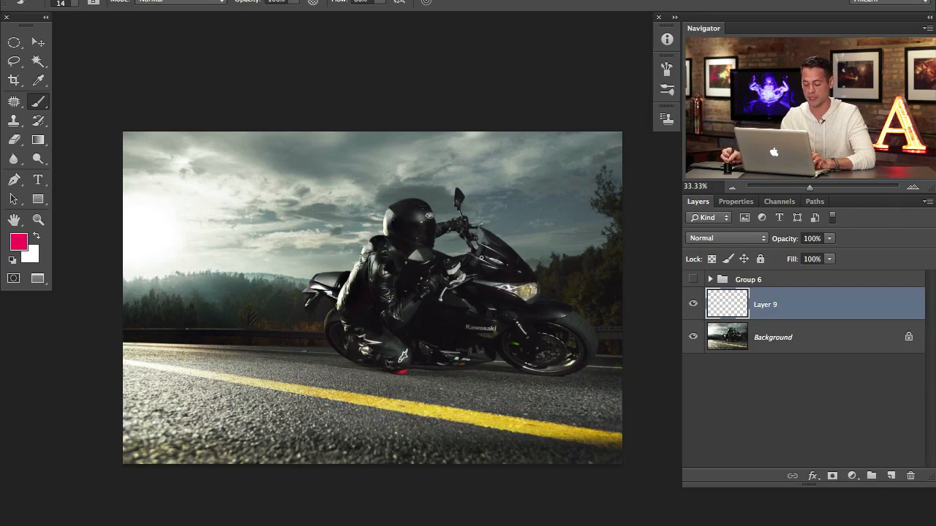
Step: Draw thin pink light-ray strokes fanning from the sun across the sky, rider and road on Layer 9
drag(592, 173, 139, 263)
drag(541, 154, 141, 256)
drag(387, 151, 129, 253)
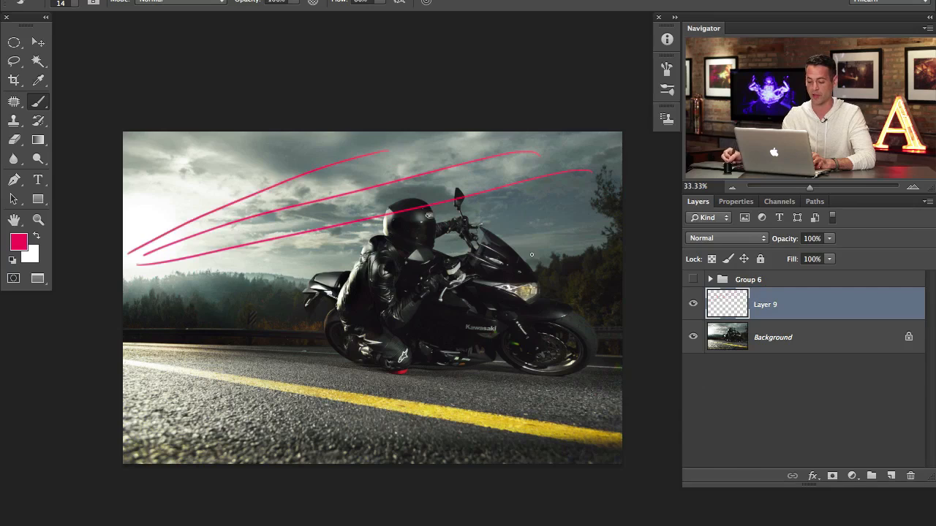
drag(538, 251, 161, 285)
drag(592, 317, 158, 306)
mouse_move(585, 377)
mouse_down()
mouse_move(140, 323)
mouse_move(409, 357)
mouse_up()
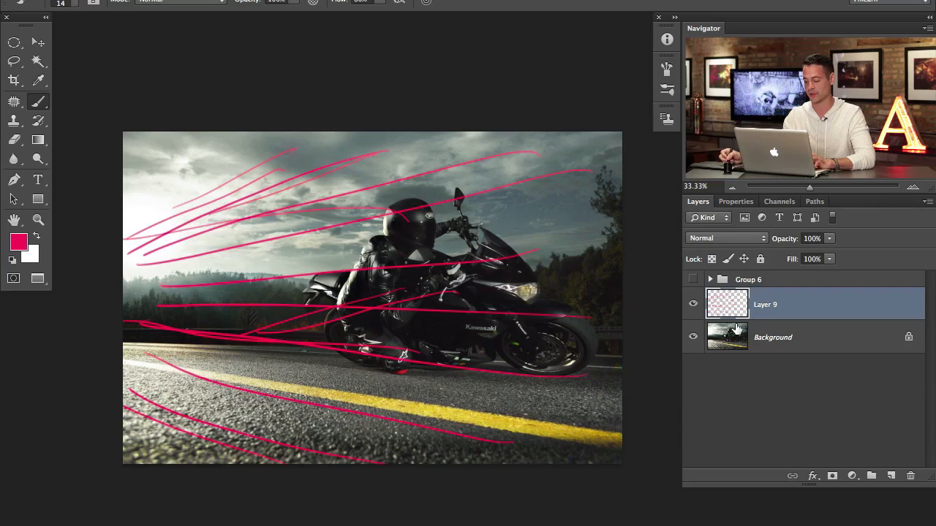
Step: Compare the photo with and without the ray strokes, and remove Layer 9
click(693, 304)
click(693, 304)
click(693, 303)
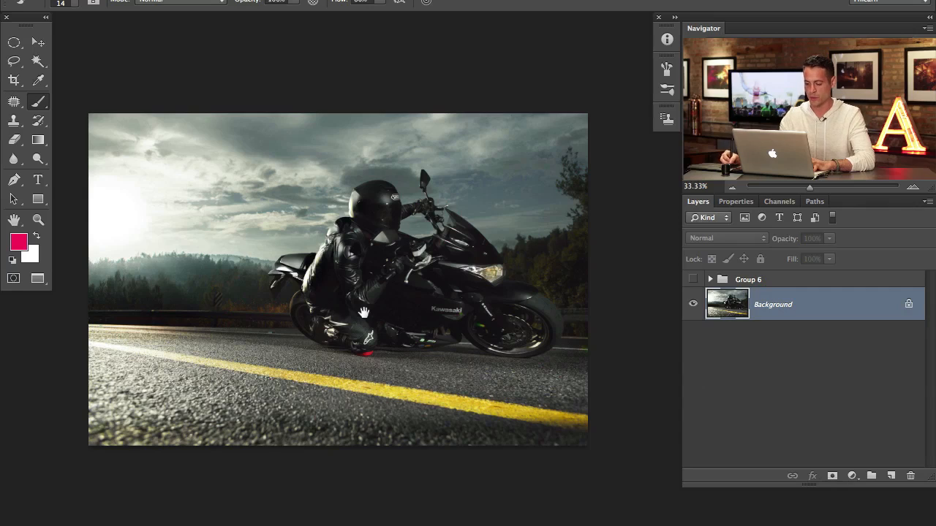
Step: Add a Solid Color fill layer above the Background in dark teal, hex 183444
drag(363, 313, 382, 300)
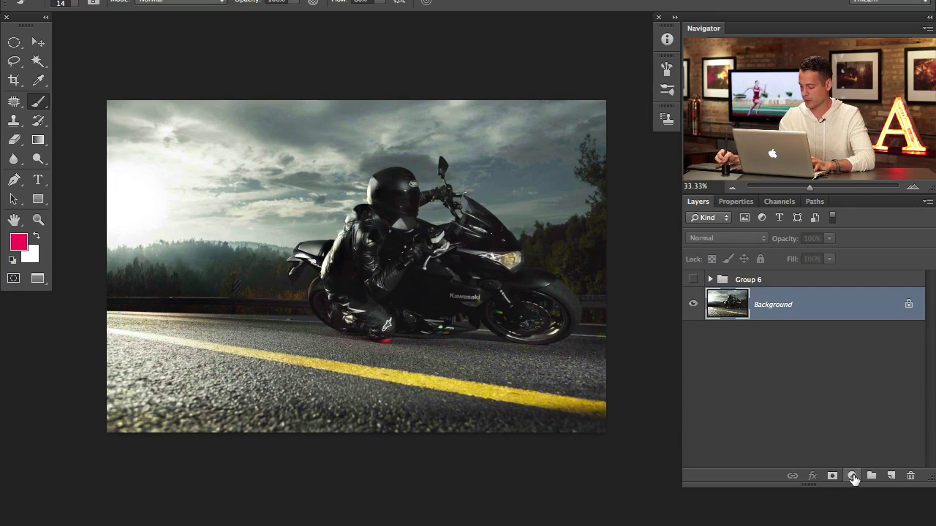
click(853, 477)
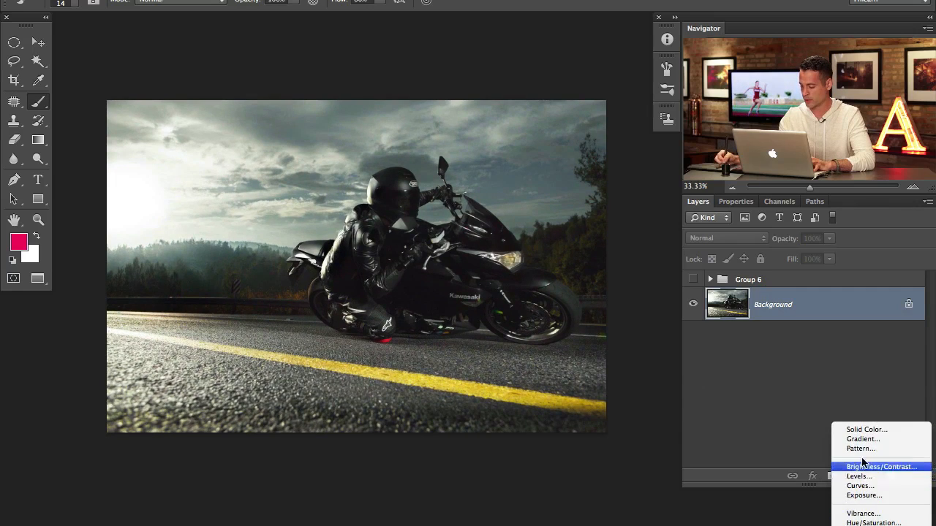
click(867, 433)
drag(679, 234, 388, 136)
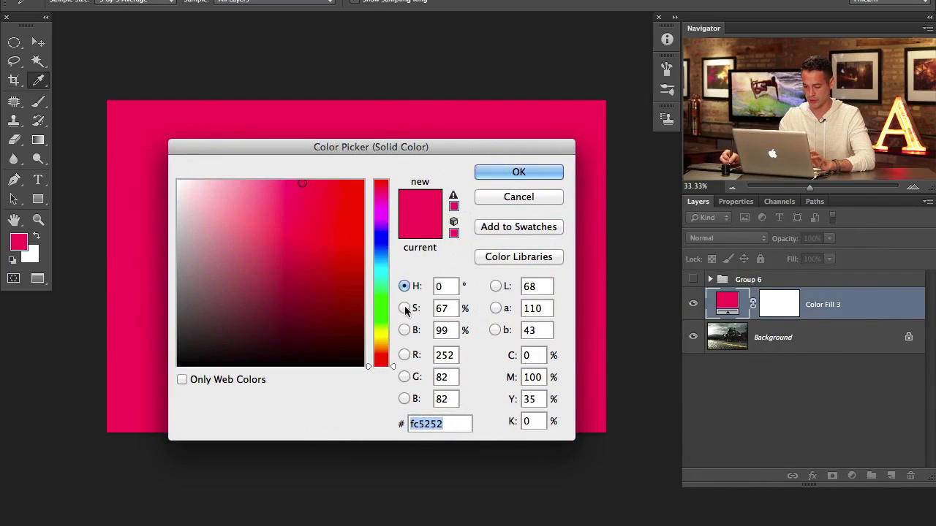
click(381, 240)
drag(384, 239, 371, 262)
click(297, 317)
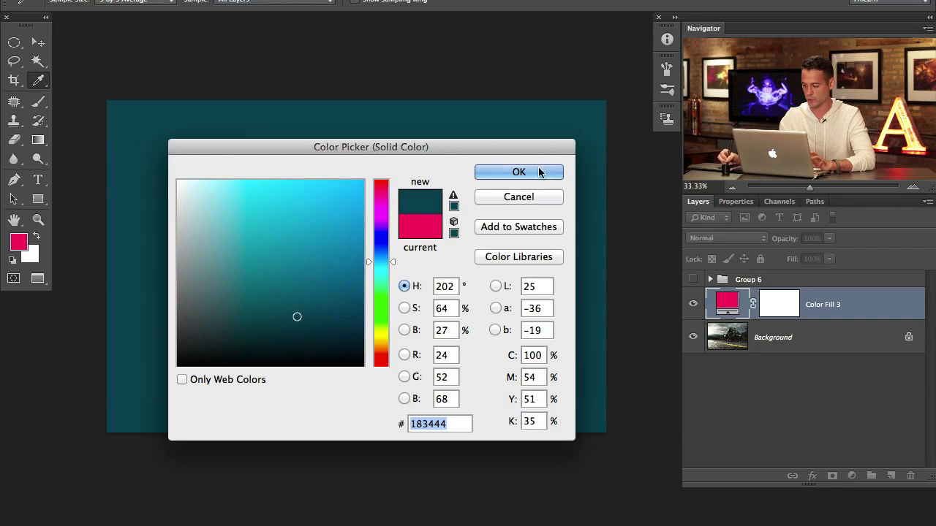
click(541, 171)
Step: Toggle the teal fill layer's visibility off and on, and set its blend mode to Color
click(692, 305)
click(692, 305)
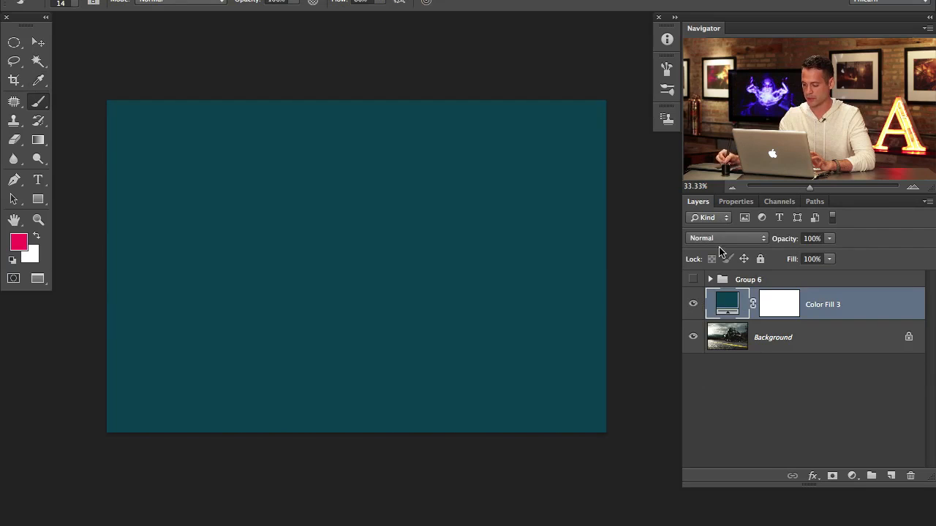
click(724, 238)
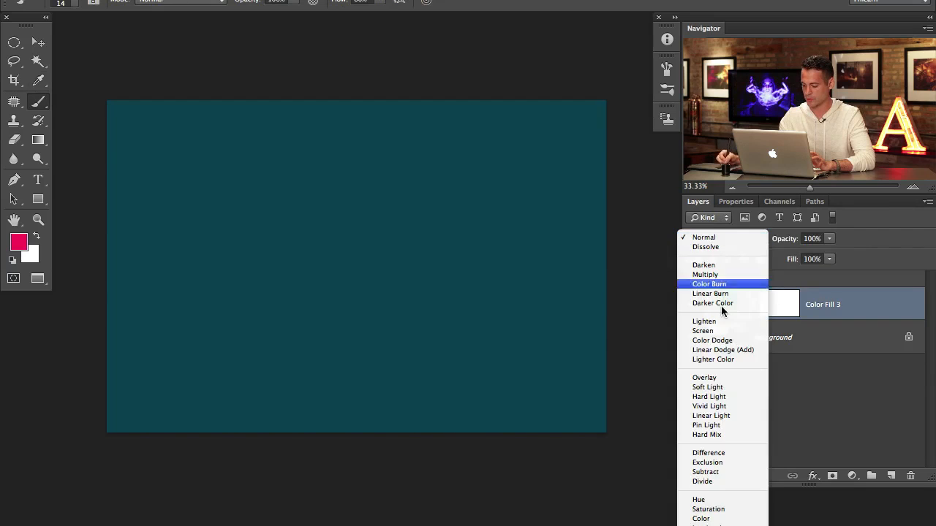
click(724, 519)
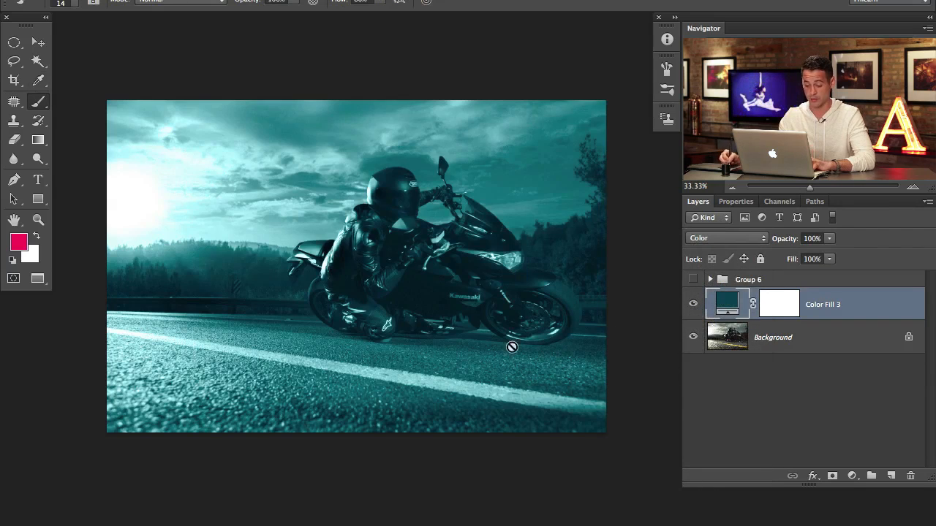
Step: In the teal fill's blending options, split the Underlying Layer white Blend If slider to 0 / 255 to fade the tint from highlights
drag(477, 354, 477, 333)
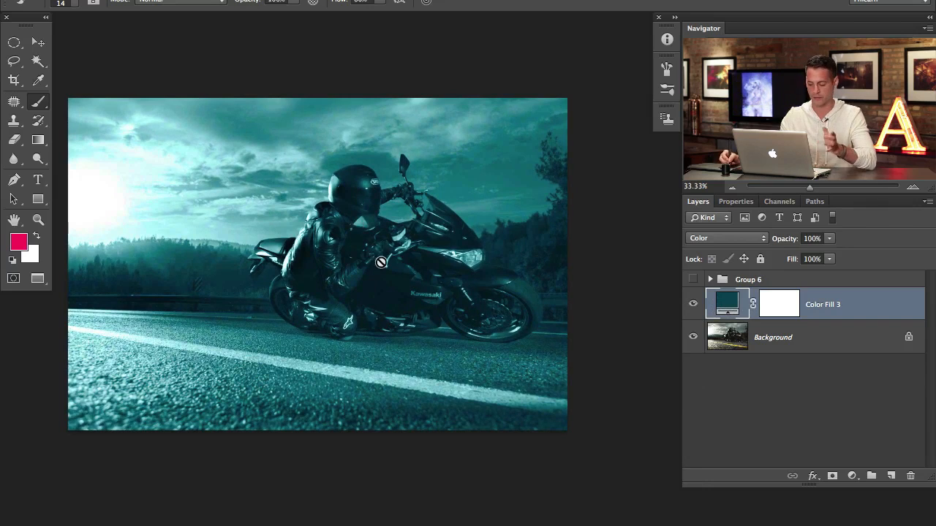
drag(391, 316, 423, 325)
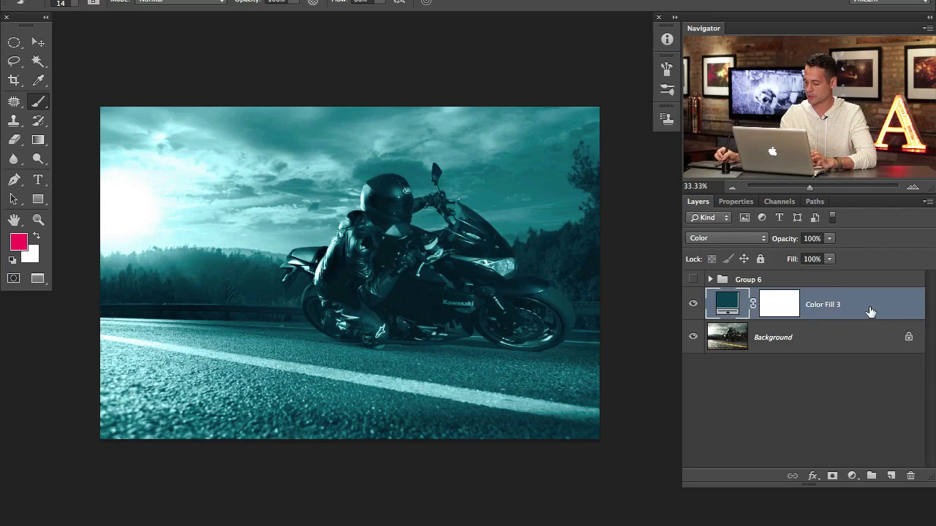
double_click(870, 313)
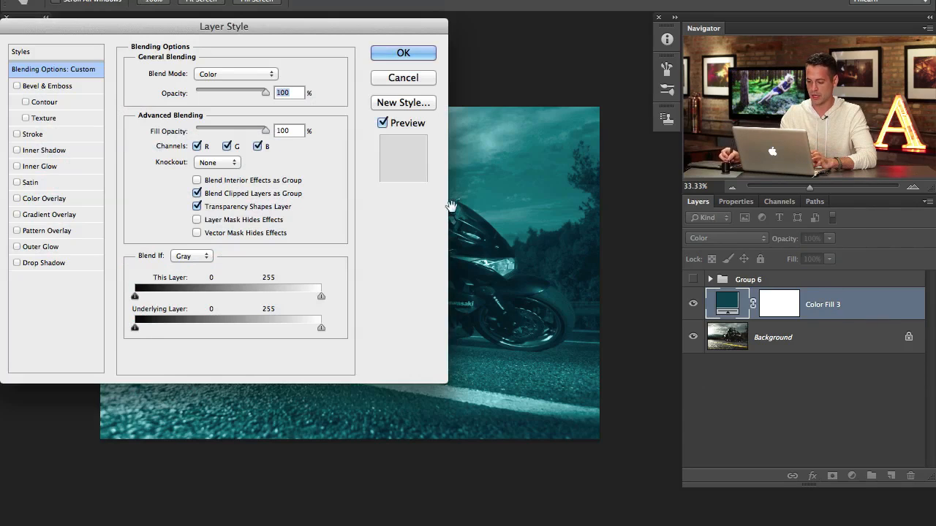
drag(513, 283, 601, 277)
drag(314, 30, 189, 41)
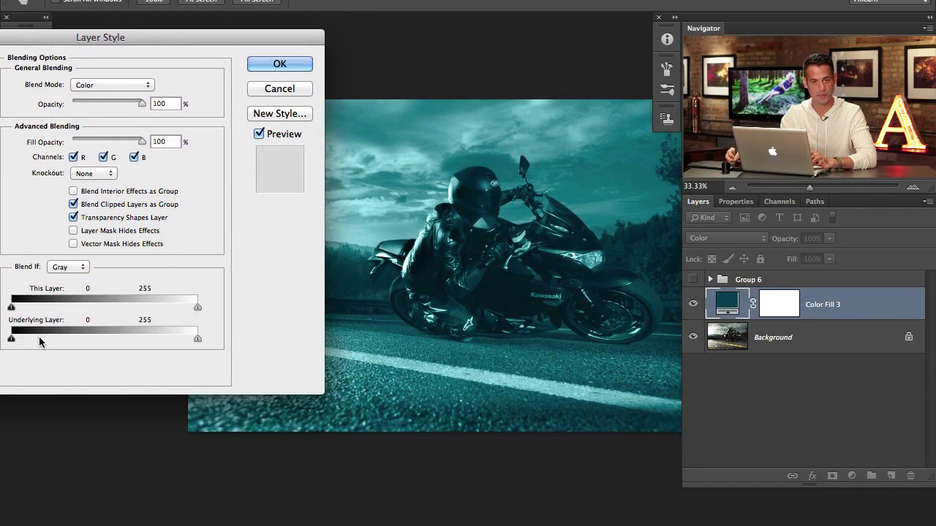
drag(196, 339, 2, 343)
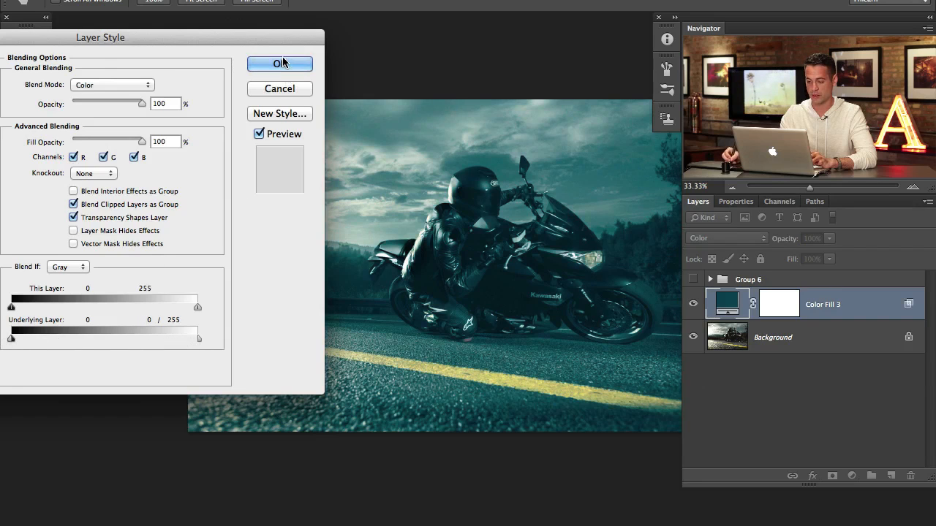
click(283, 65)
scroll(578, 311, right, 5)
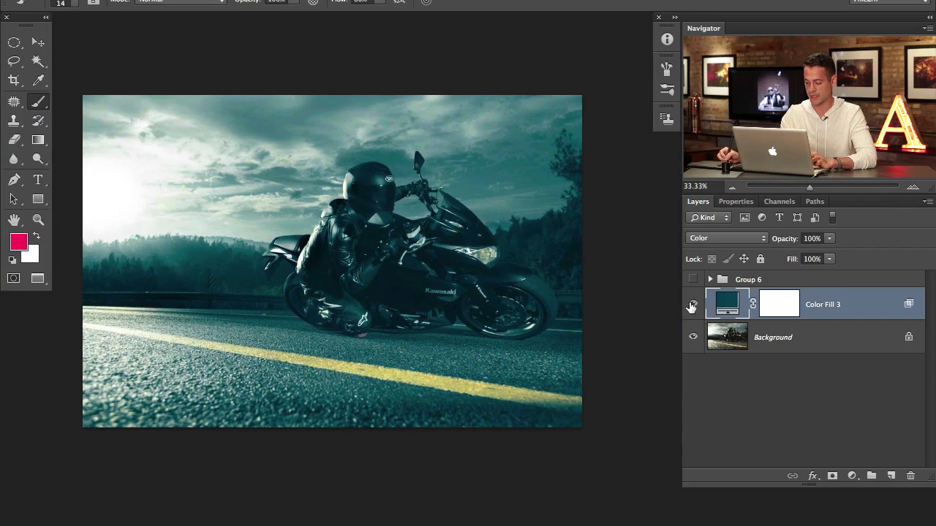
Step: Compare the photo with and without the teal color fill
click(692, 305)
click(693, 305)
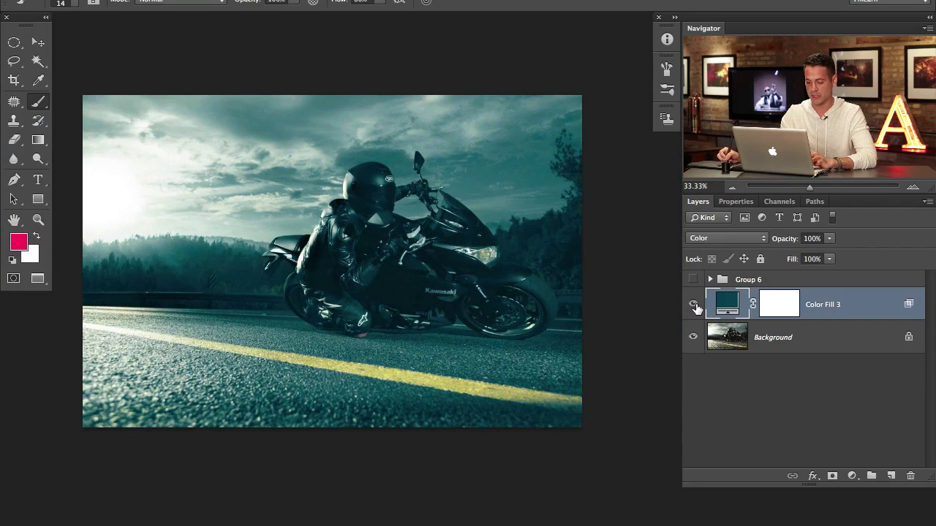
click(693, 305)
click(693, 305)
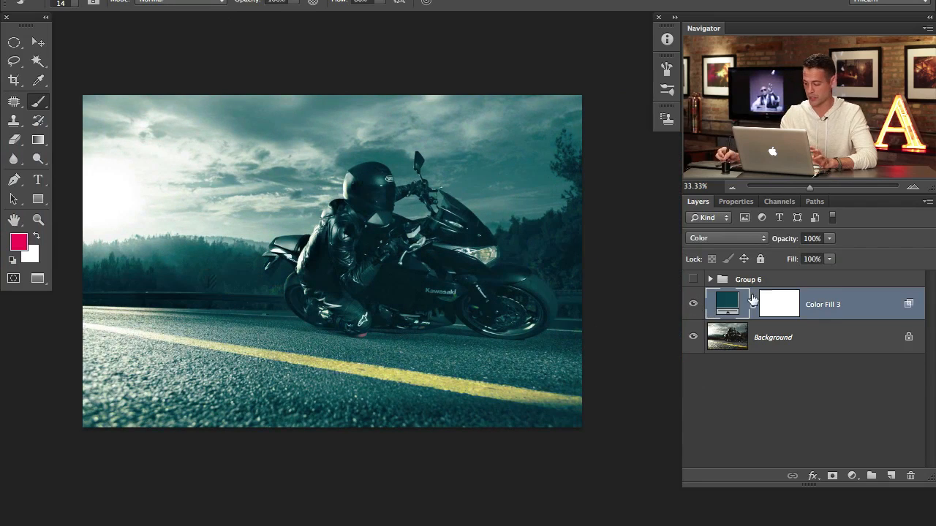
Step: Recolor the teal Solid Color fill layer to a darker, more muted teal
click(516, 357)
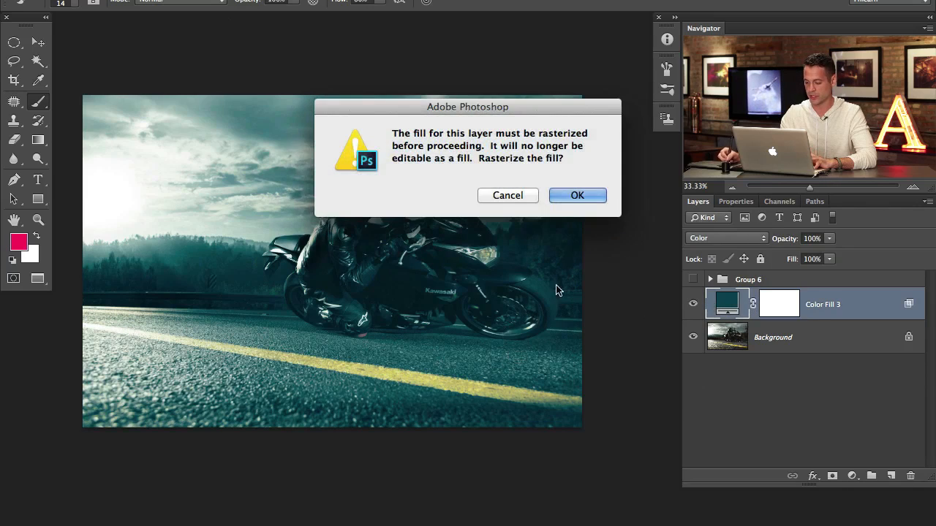
click(573, 195)
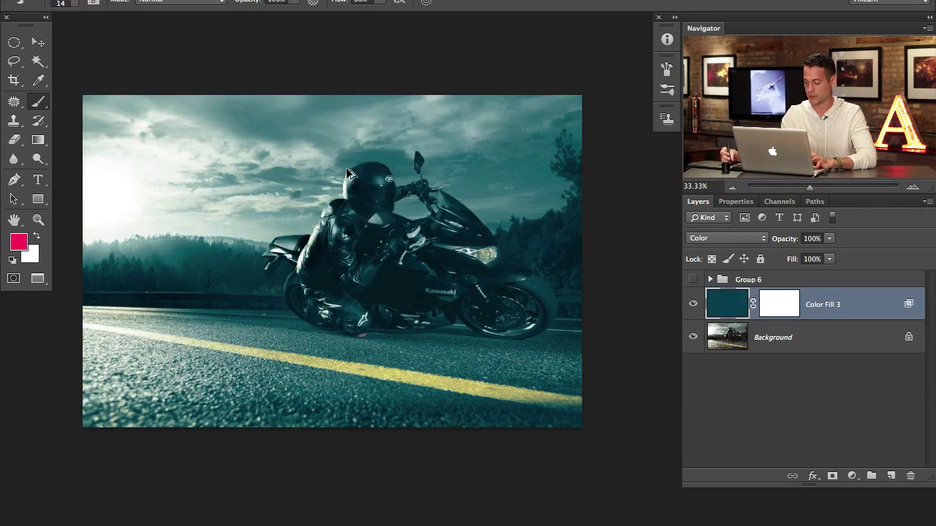
double_click(723, 307)
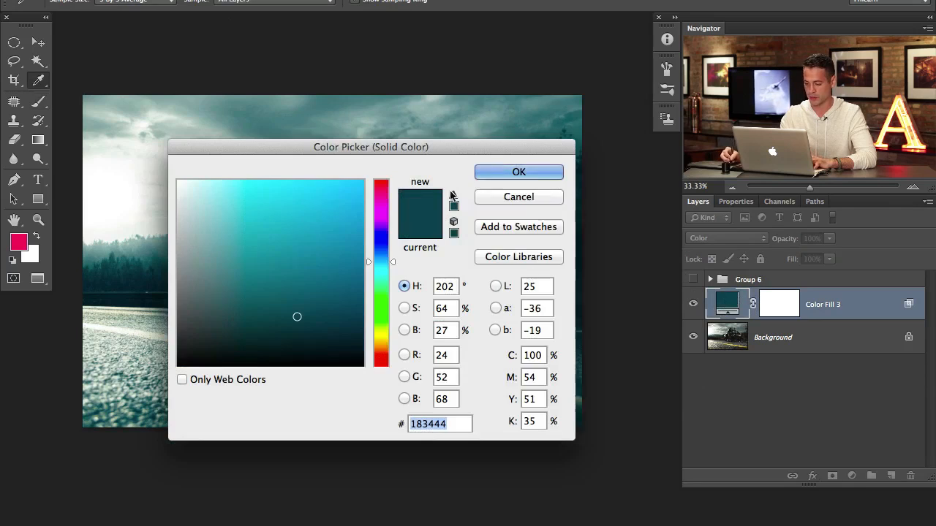
drag(367, 31, 262, 239)
mouse_move(215, 409)
mouse_down()
mouse_move(217, 435)
mouse_move(128, 431)
mouse_move(198, 435)
mouse_up()
click(408, 268)
key(b)
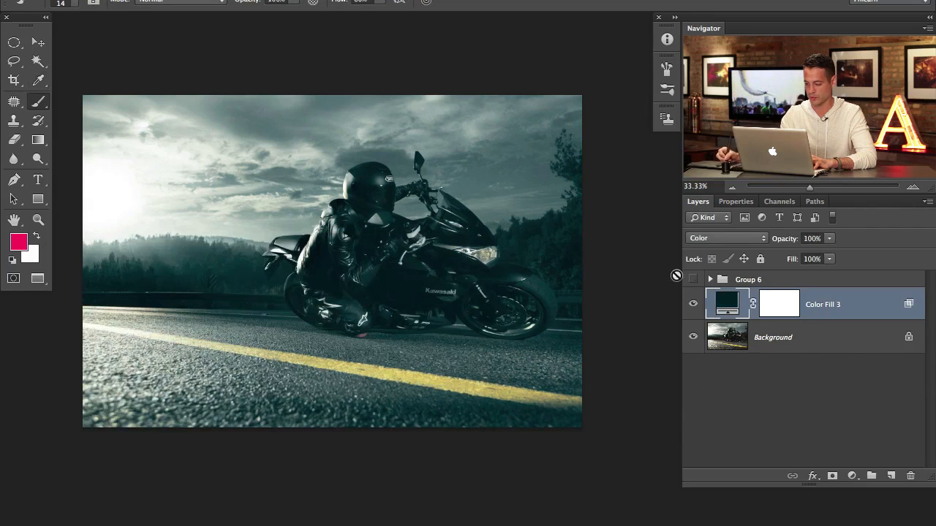
Step: Compare the photo with and without the darkened teal fill layer by toggling its visibility
click(692, 306)
click(692, 305)
click(692, 306)
click(692, 306)
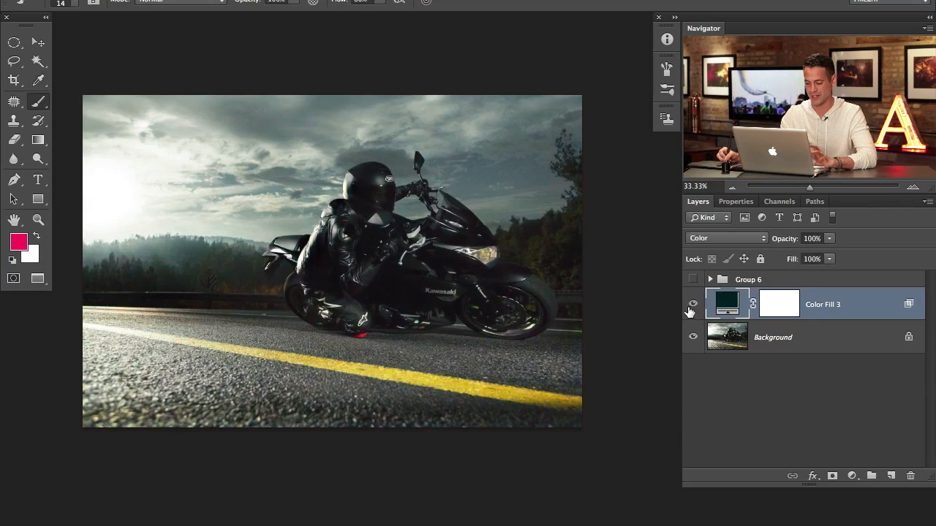
click(693, 306)
click(692, 305)
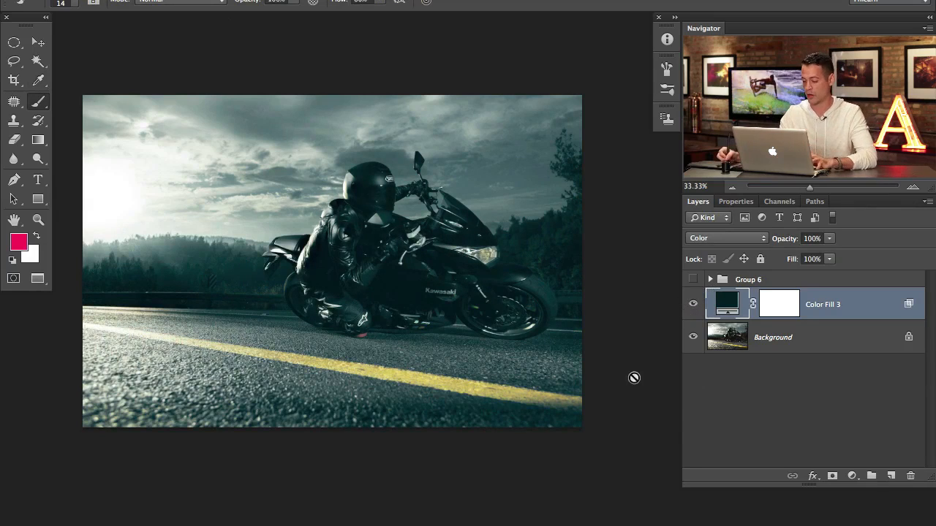
Step: Add a second Solid Color fill layer above the teal fill in bright green, hex 70ed87
click(854, 476)
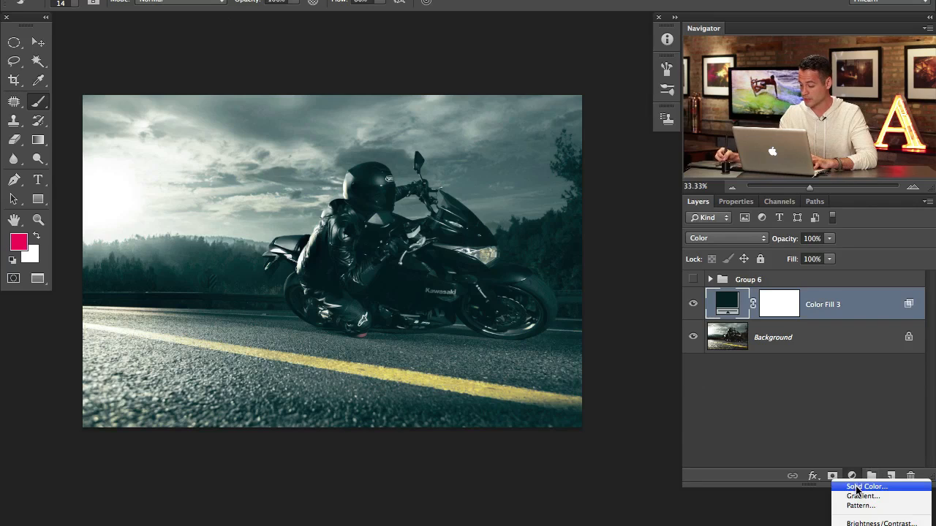
click(859, 485)
click(278, 428)
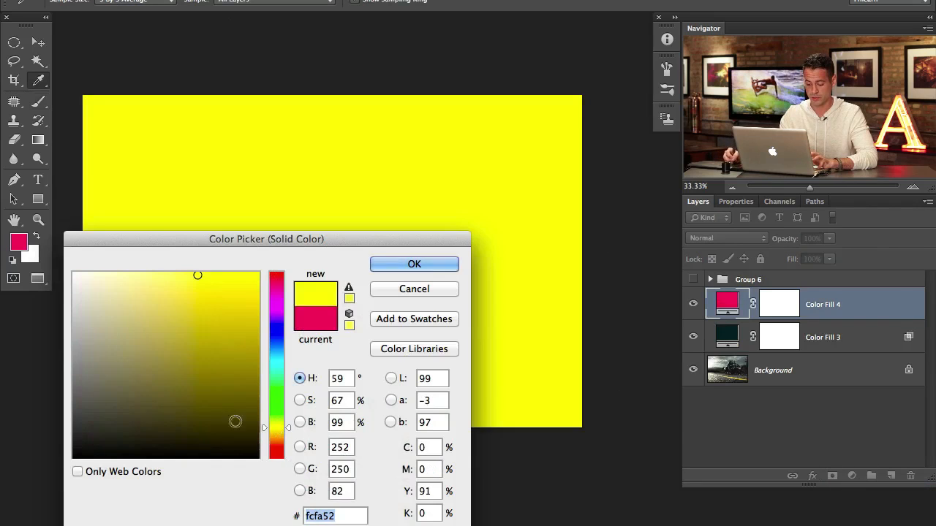
drag(215, 371, 218, 359)
click(275, 389)
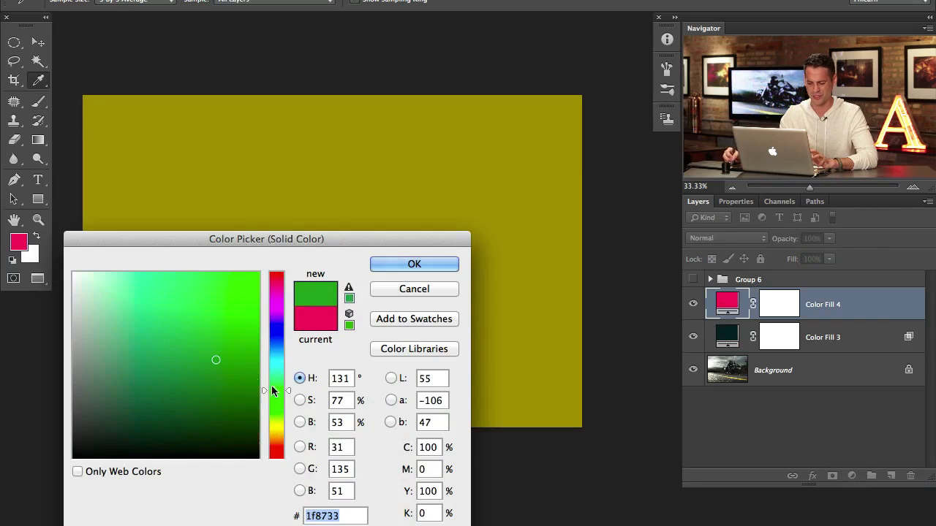
click(171, 285)
click(424, 265)
key(b)
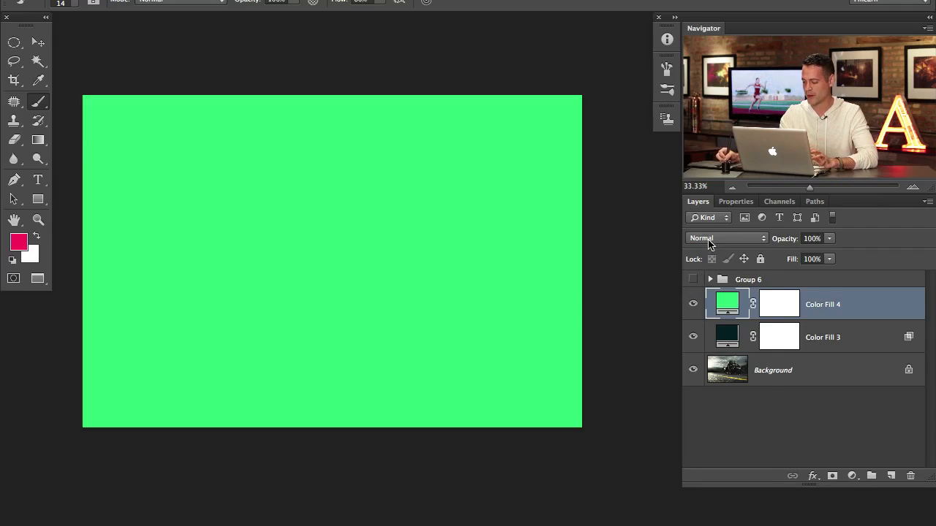
Step: Set the green fill's blend mode to Color and split its Underlying Layer black Blend If slider to 0 / 255
click(708, 242)
click(723, 518)
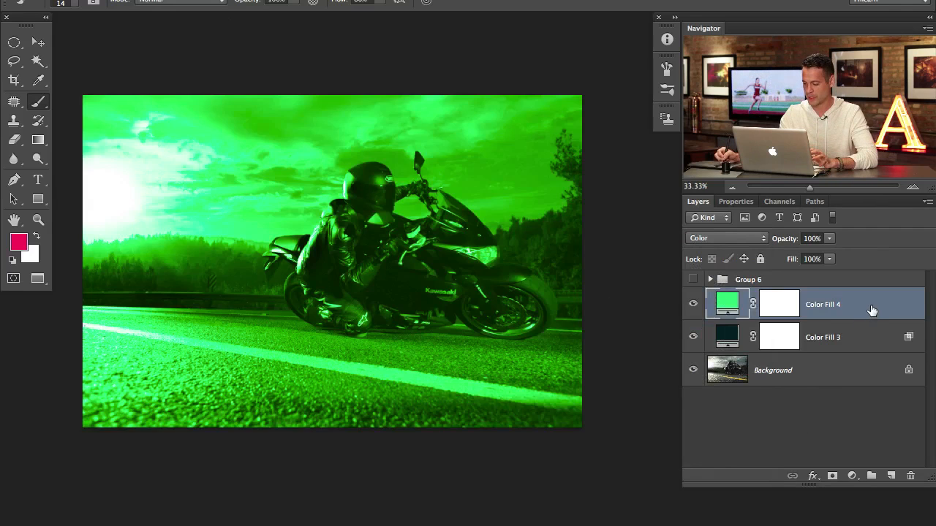
double_click(873, 311)
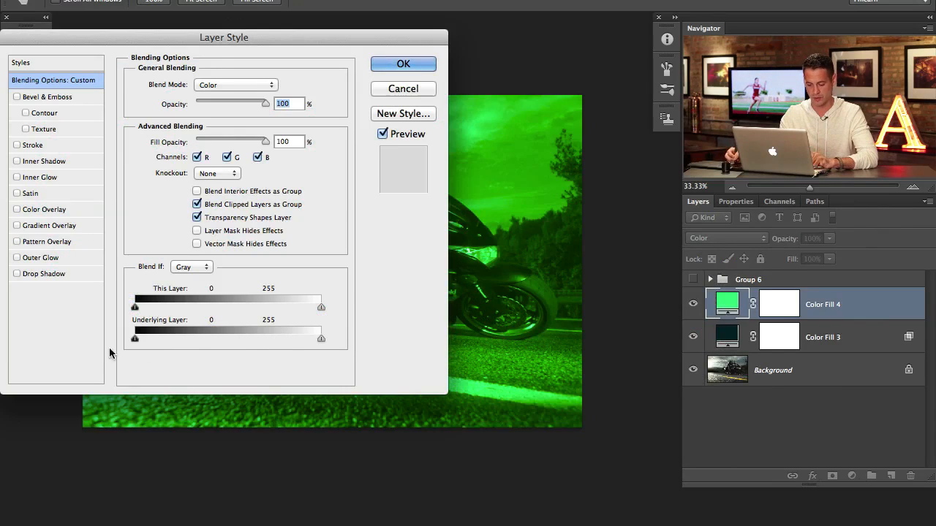
key(alt)
key(alt)
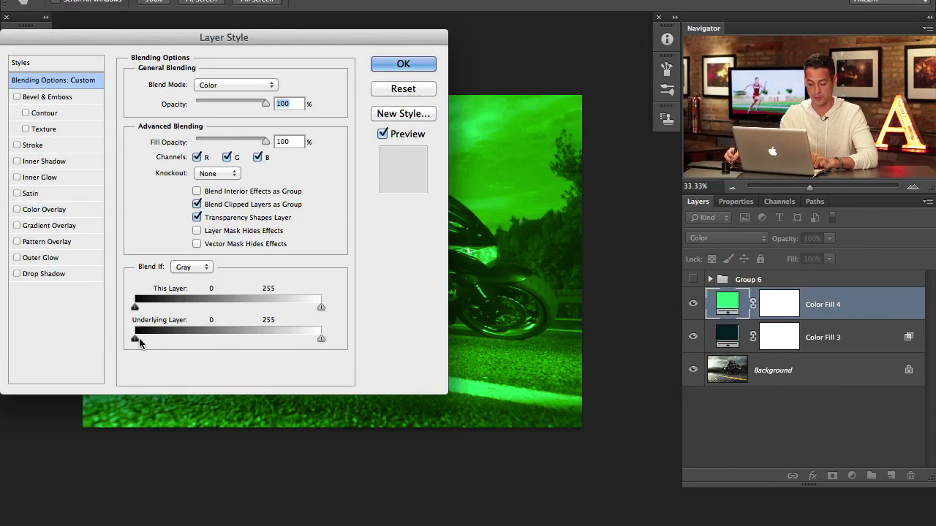
drag(138, 343, 354, 339)
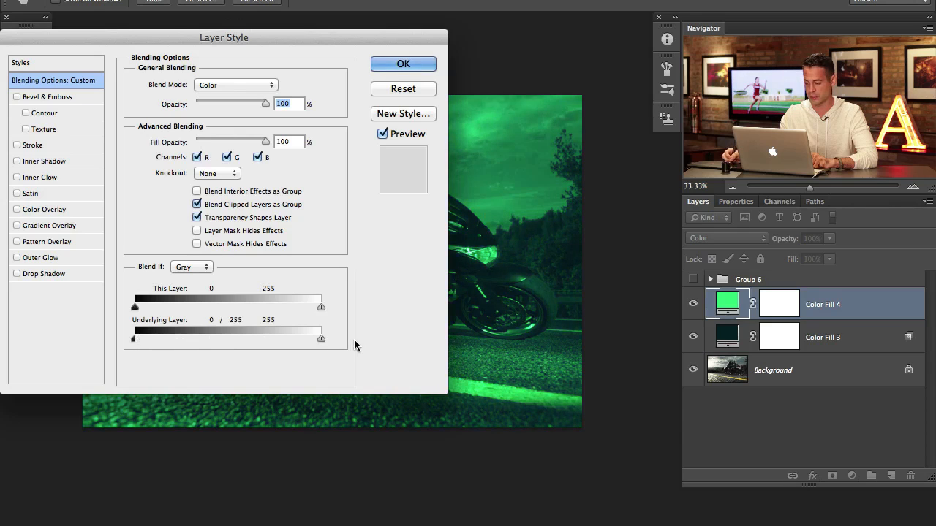
click(402, 68)
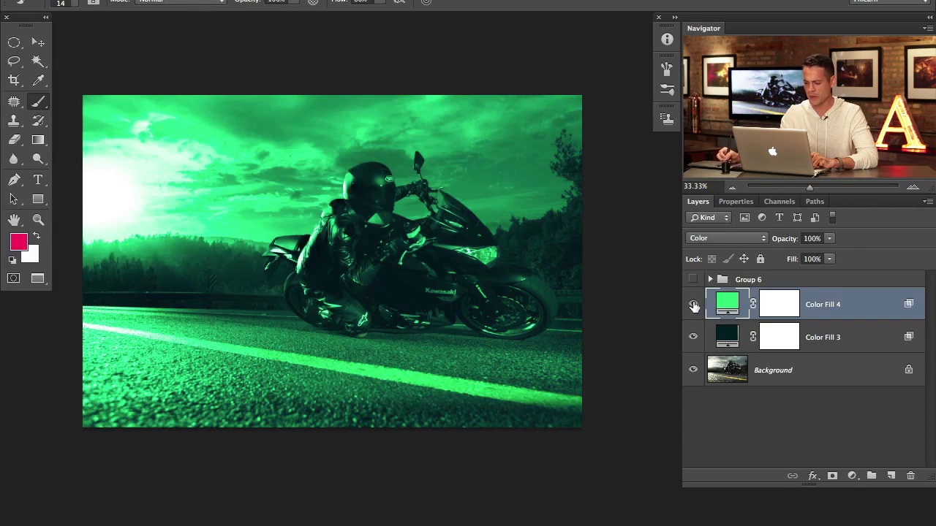
Step: Toggle the green fill layer's visibility repeatedly to compare its effect on the highlights
click(693, 305)
click(693, 306)
click(693, 306)
click(693, 306)
click(693, 306)
click(694, 306)
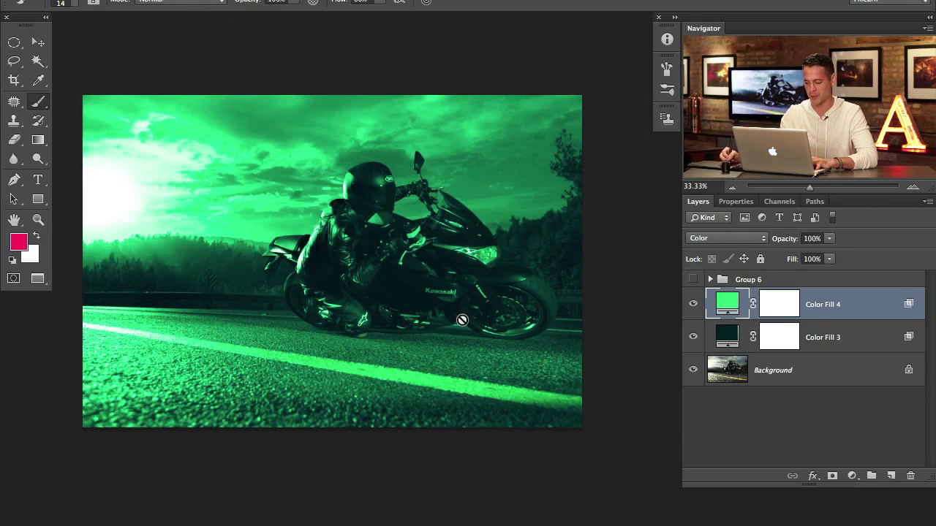
Step: Recolor the green fill layer to a soft, pale yellow with a hue of about 56°
drag(456, 335, 506, 268)
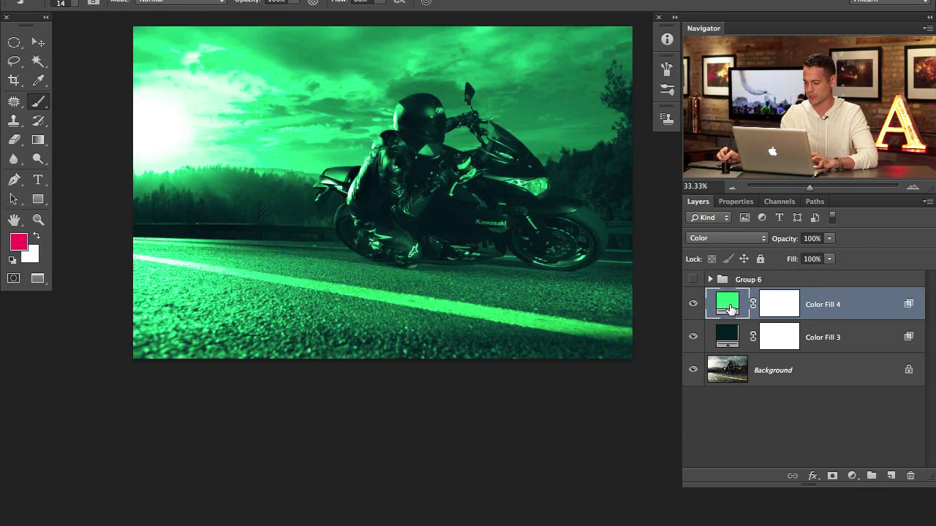
double_click(728, 307)
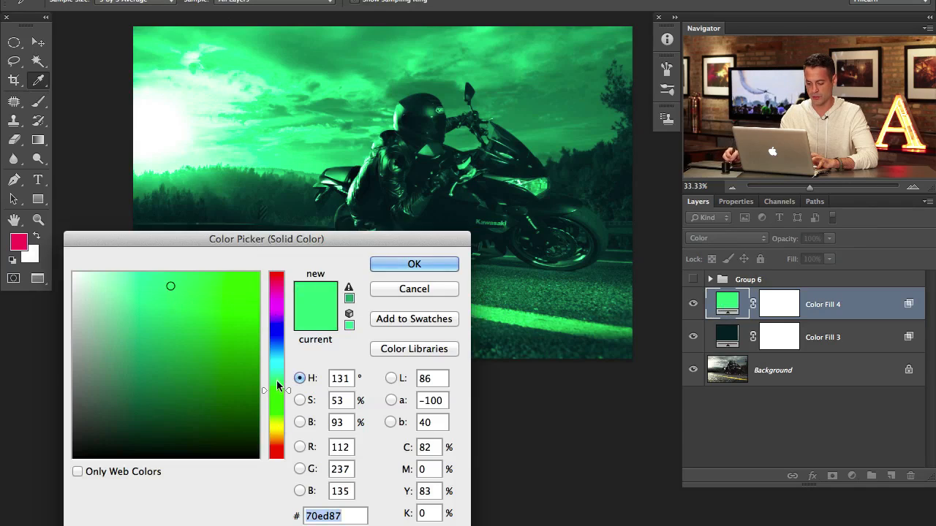
drag(277, 387, 280, 432)
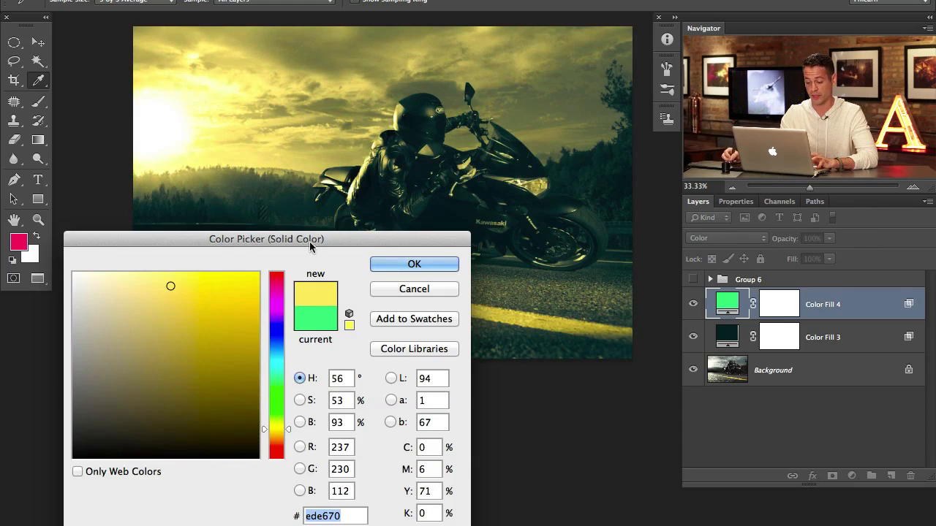
drag(310, 246, 294, 232)
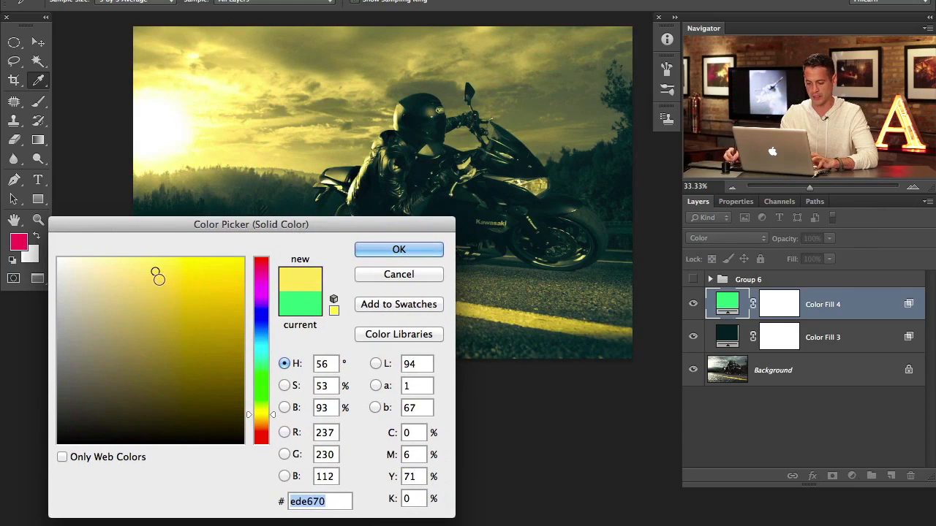
mouse_move(134, 273)
mouse_down()
mouse_move(117, 276)
mouse_move(117, 267)
mouse_move(128, 285)
mouse_up()
click(399, 250)
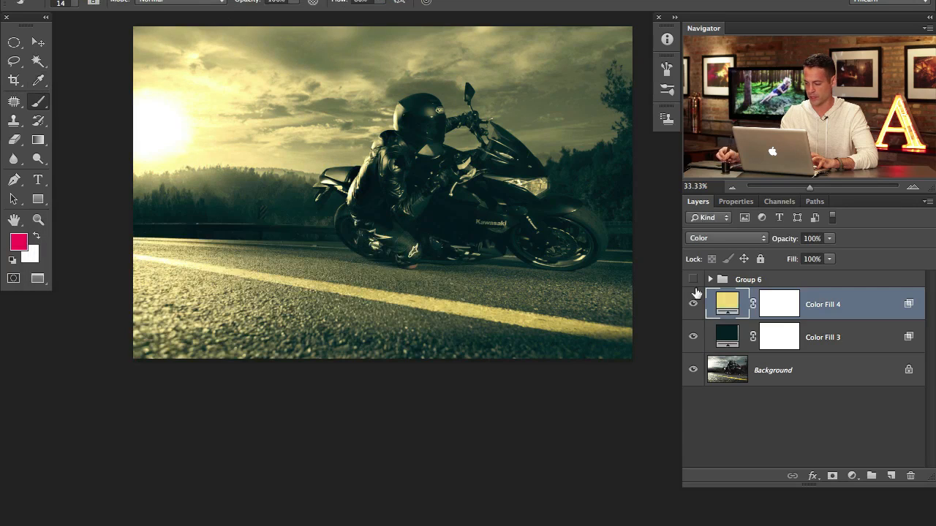
Step: Lower the yellow fill layer's opacity to 53% and compare the photo with and without it
click(693, 304)
click(693, 304)
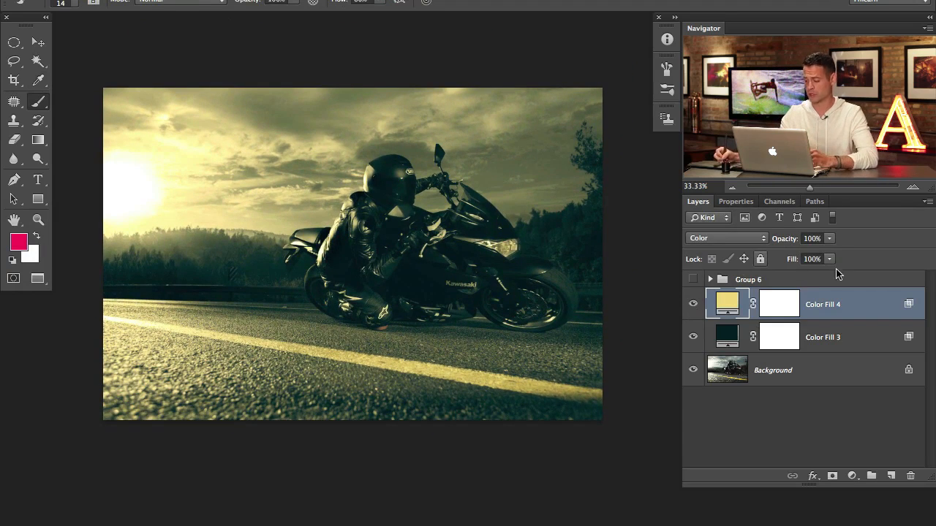
drag(779, 242, 754, 246)
click(693, 304)
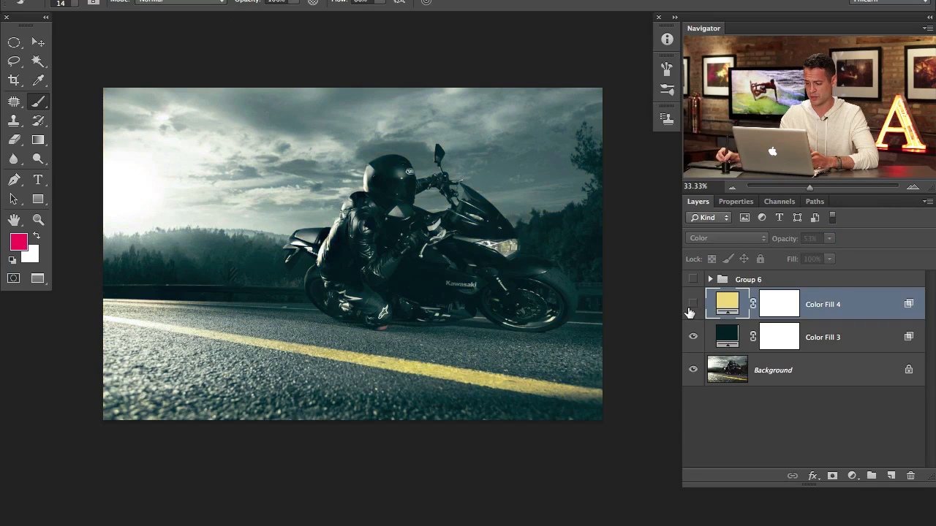
click(692, 304)
click(693, 304)
click(692, 304)
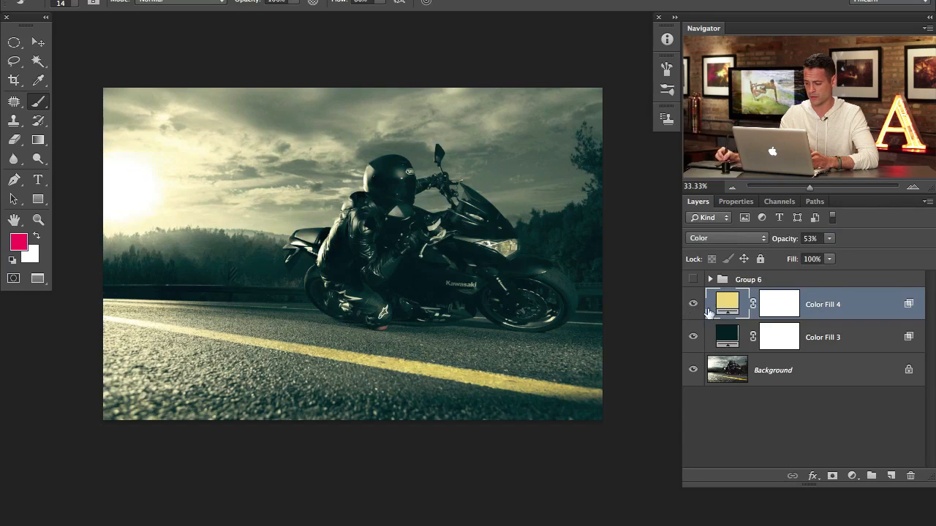
double_click(845, 346)
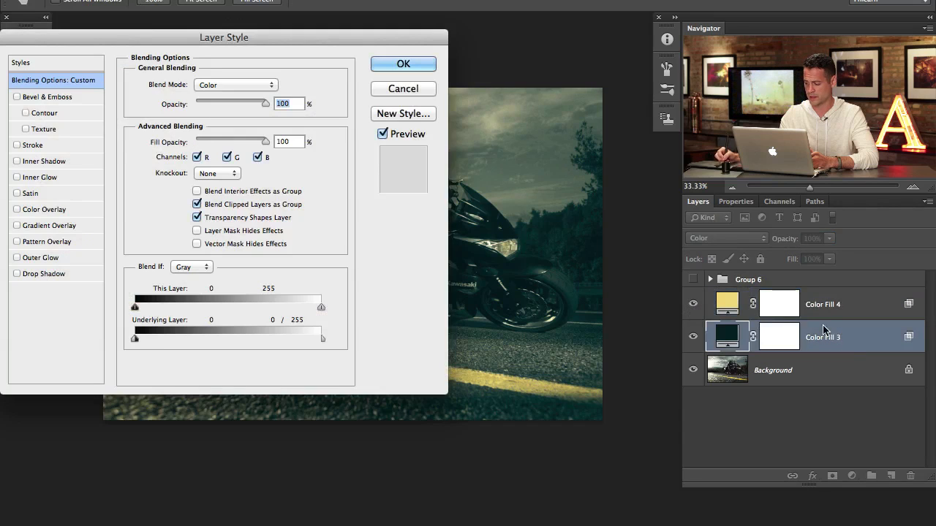
click(418, 92)
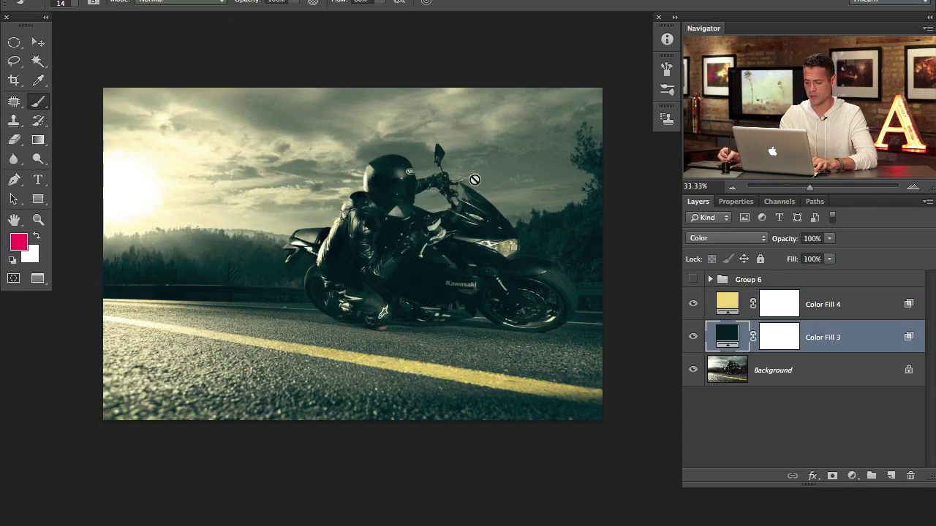
click(691, 309)
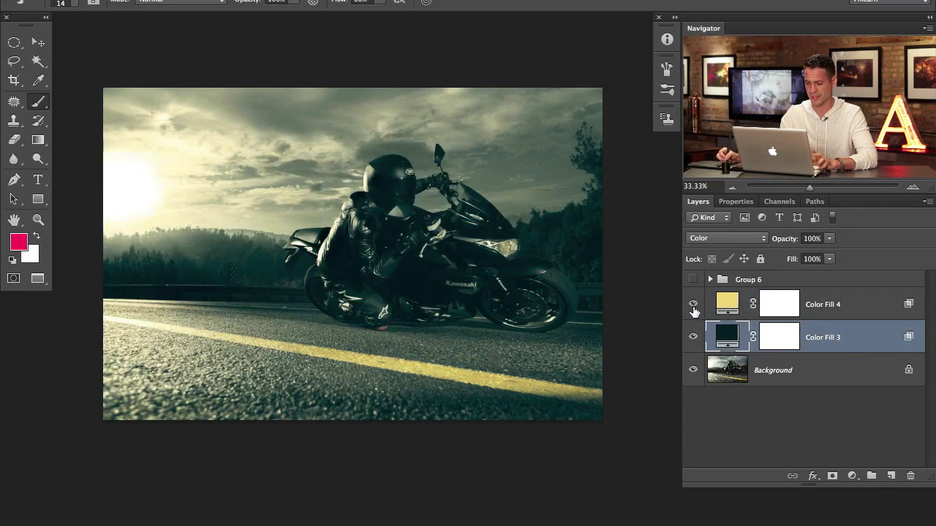
Step: In the yellow fill's blending options, rejoin the split black Underlying Layer slider at 0, keeping the photo in view
double_click(839, 306)
double_click(873, 317)
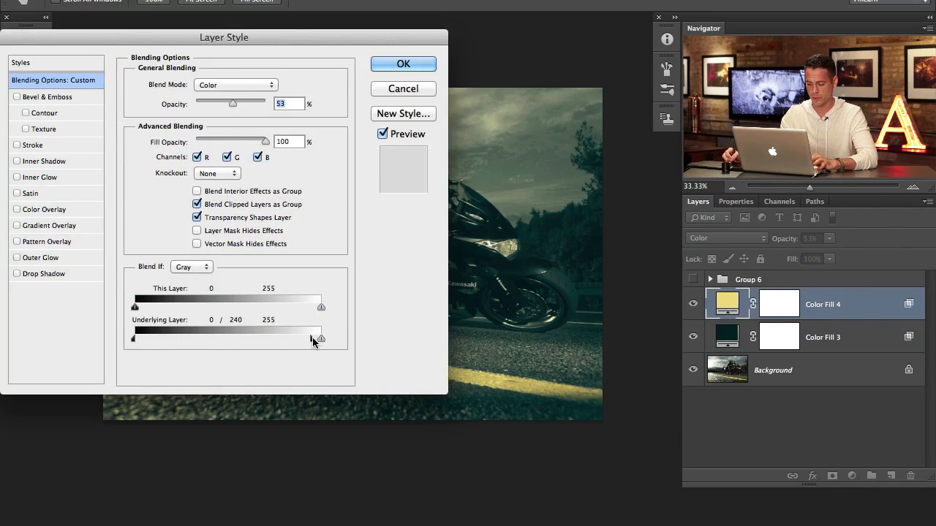
drag(315, 341, 137, 342)
drag(489, 210, 566, 204)
drag(361, 43, 235, 37)
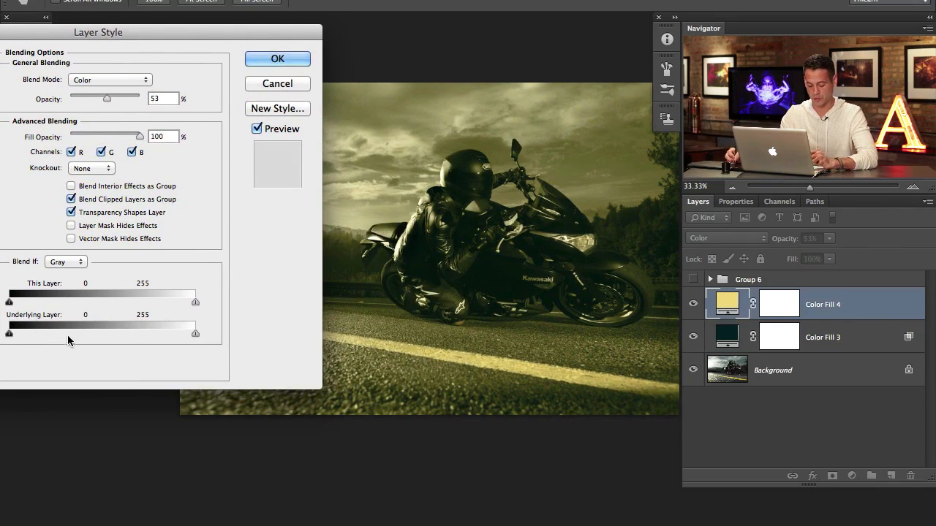
Step: Split the yellow fill's black Underlying Layer slider to 113 / 255, apply it, and compare the photo without the teal fill
key(alt)
drag(15, 334, 288, 330)
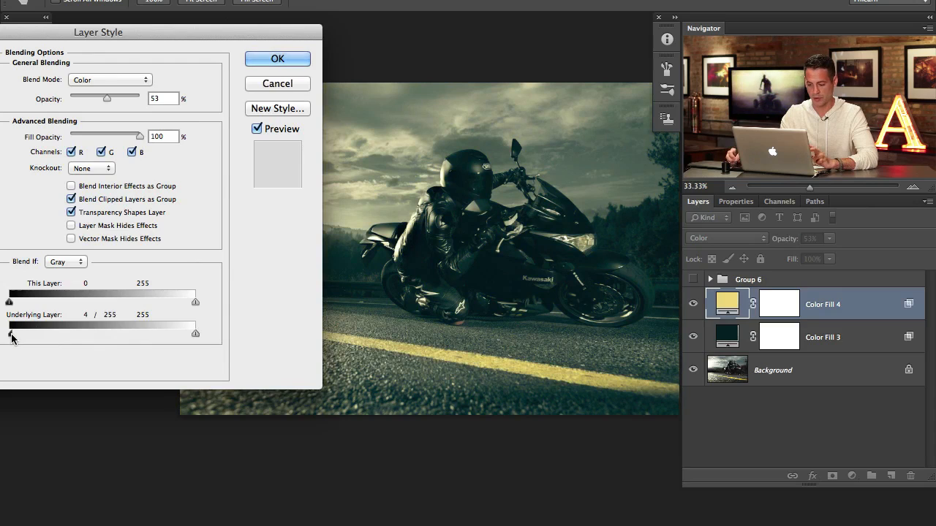
drag(9, 334, 105, 336)
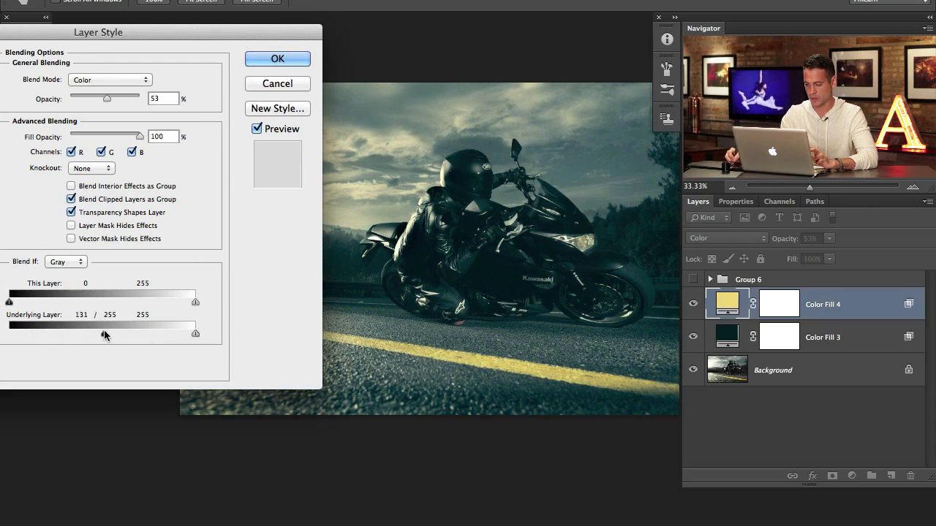
drag(461, 164, 582, 154)
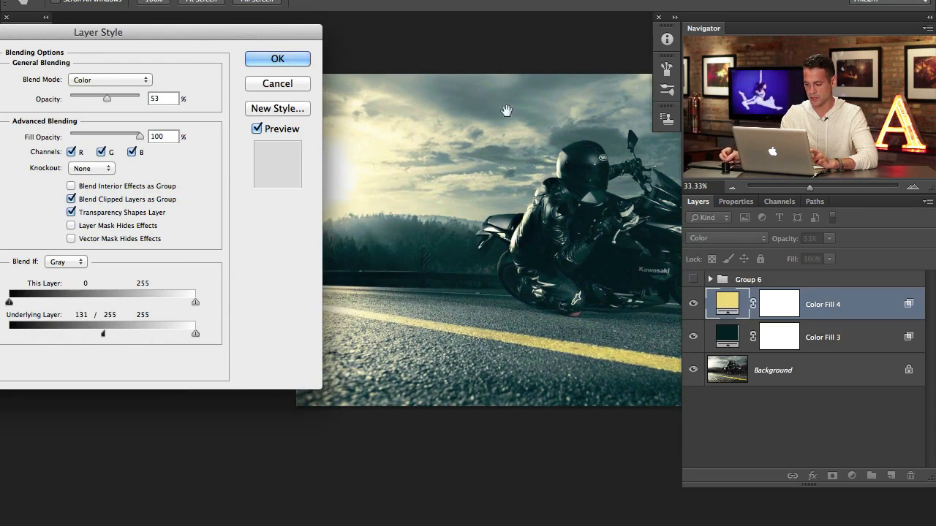
mouse_move(103, 335)
mouse_down()
mouse_move(27, 333)
mouse_move(192, 329)
mouse_move(111, 322)
mouse_move(138, 329)
mouse_move(90, 330)
mouse_up()
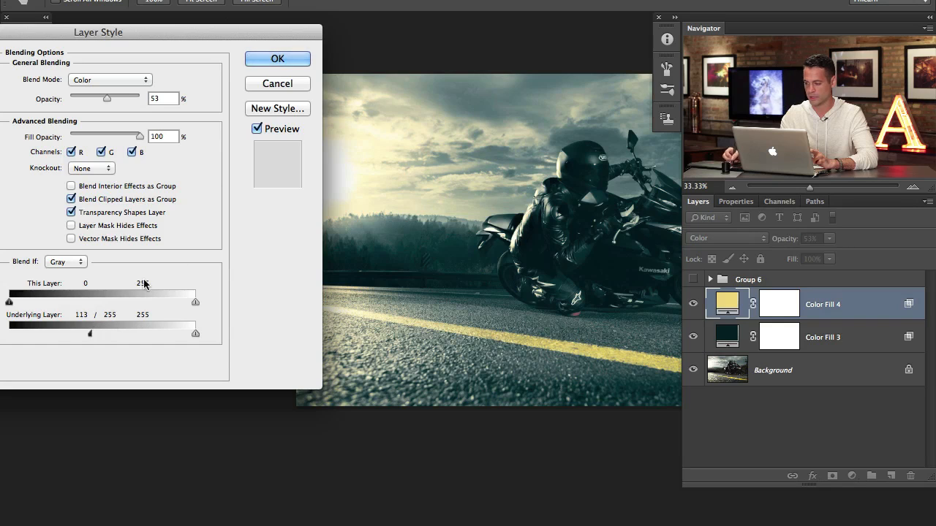
click(277, 59)
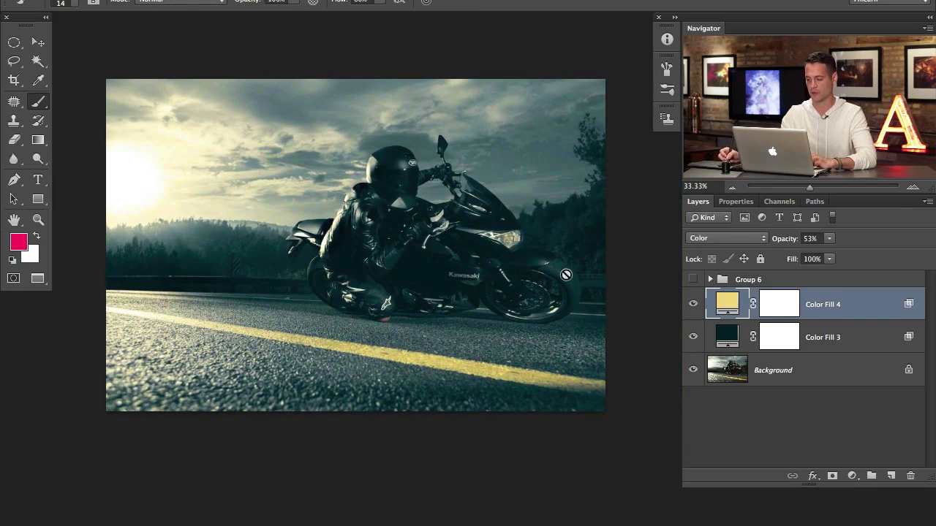
click(693, 337)
click(693, 338)
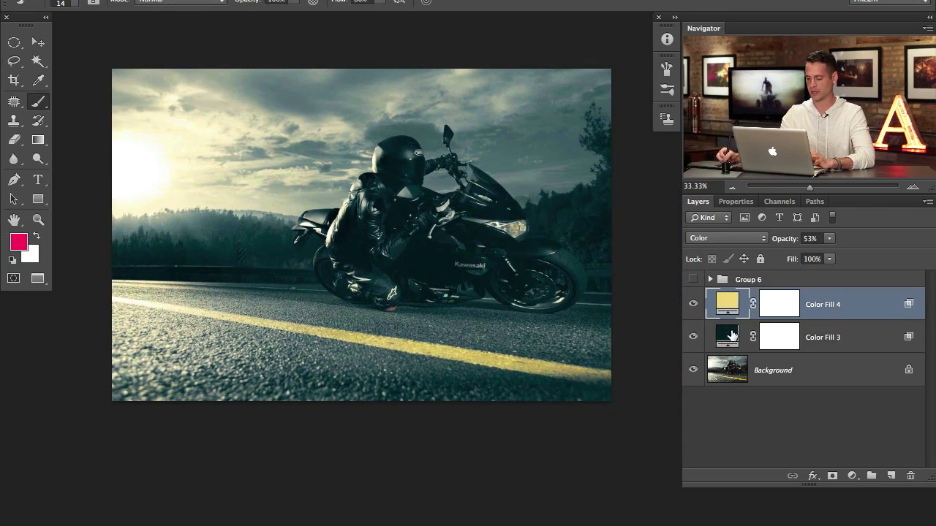
Step: Shift the dark teal fill layer's hue to 185°, judging bluer and greener hues against the photo, and apply the color
double_click(727, 335)
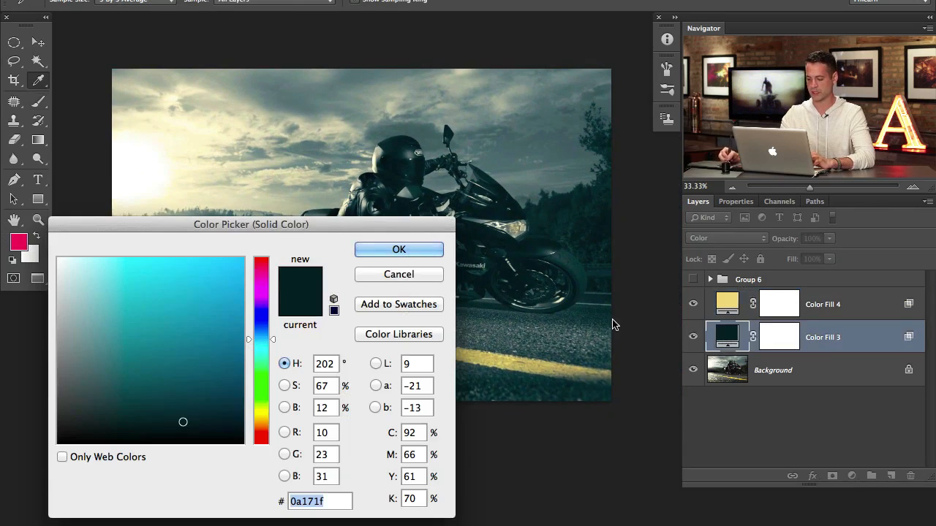
click(331, 363)
key(Up)
key(Up)
key(Up)
key(Up)
key(Up)
key(Up)
key(Up)
key(Up)
key(Up)
key(Up)
key(Up)
key(Up)
key(Up)
key(Up)
key(Up)
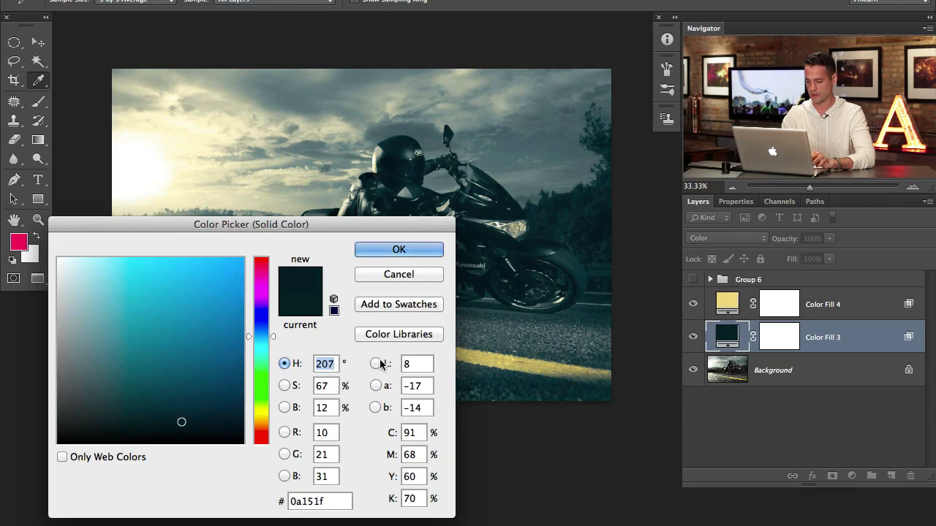
key(Down)
key(Down)
key(Down)
key(Down)
key(Down)
key(Down)
key(Down)
key(Down)
key(Down)
key(Down)
key(Down)
key(Down)
key(Down)
key(Down)
key(Down)
key(Down)
key(Down)
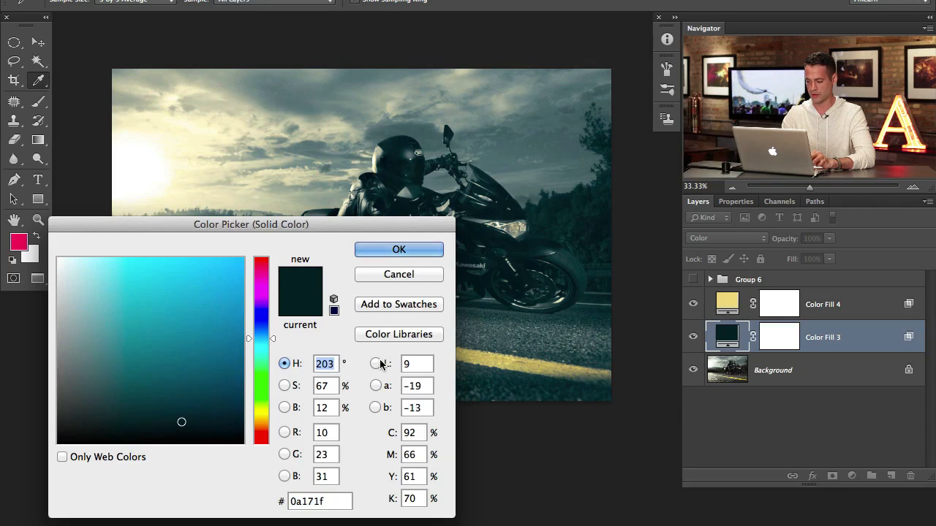
key(shift+Down)
key(Down)
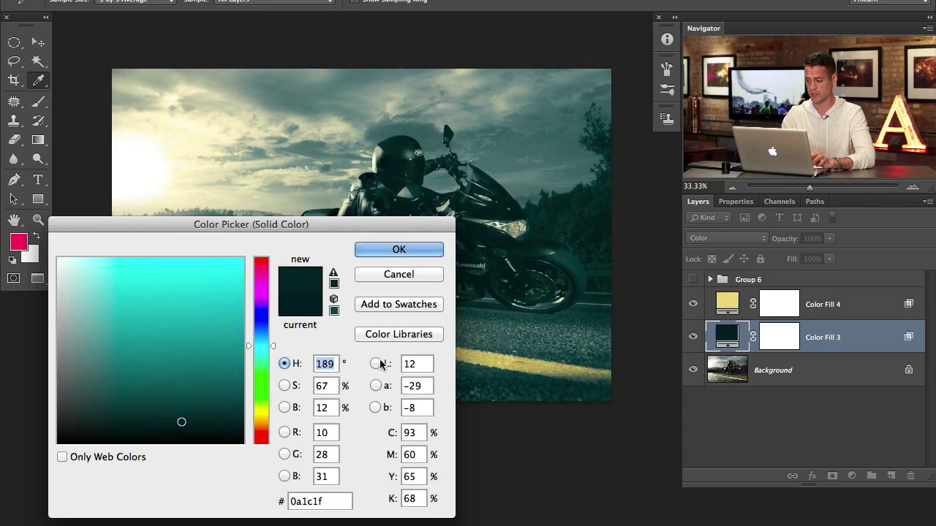
key(Up)
key(Up)
key(Up)
key(Down)
key(Down)
key(Down)
key(Down)
key(Down)
key(Down)
key(Down)
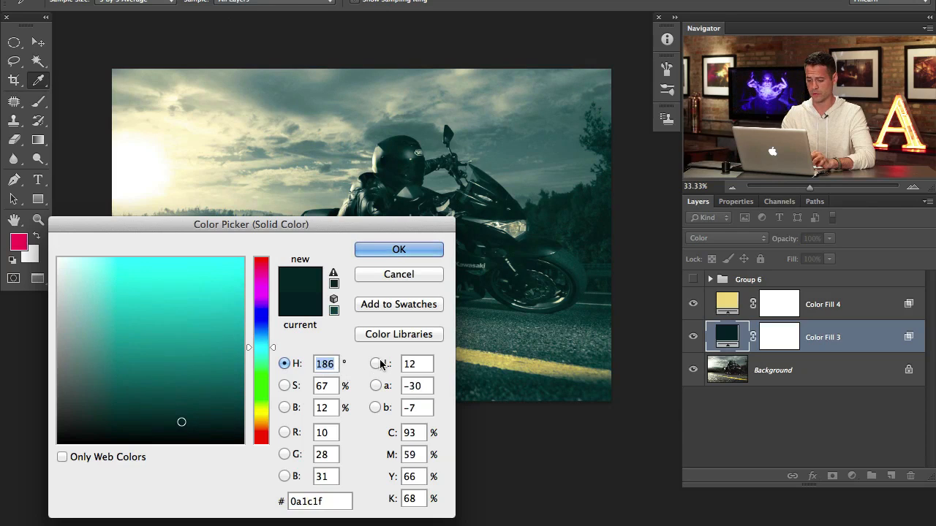
key(Up)
key(Up)
key(Up)
key(Down)
key(Down)
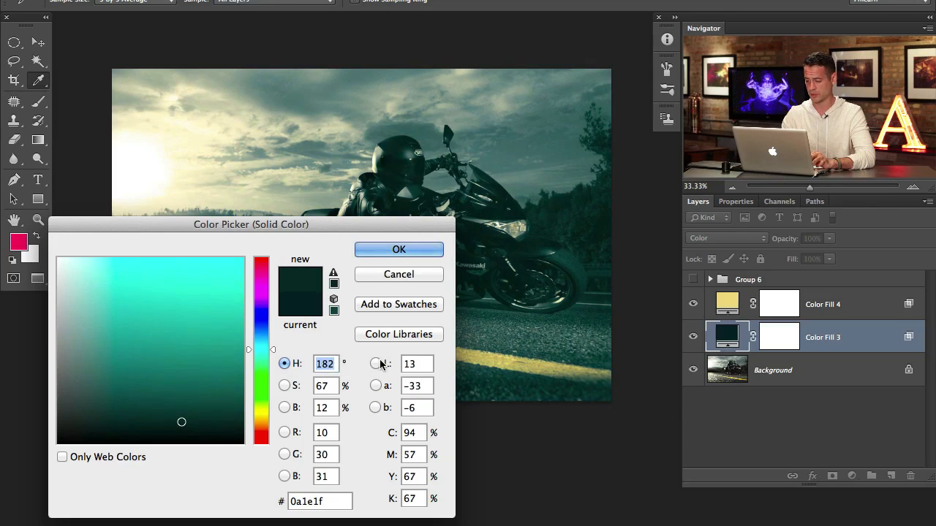
key(Down)
key(Up)
key(Down)
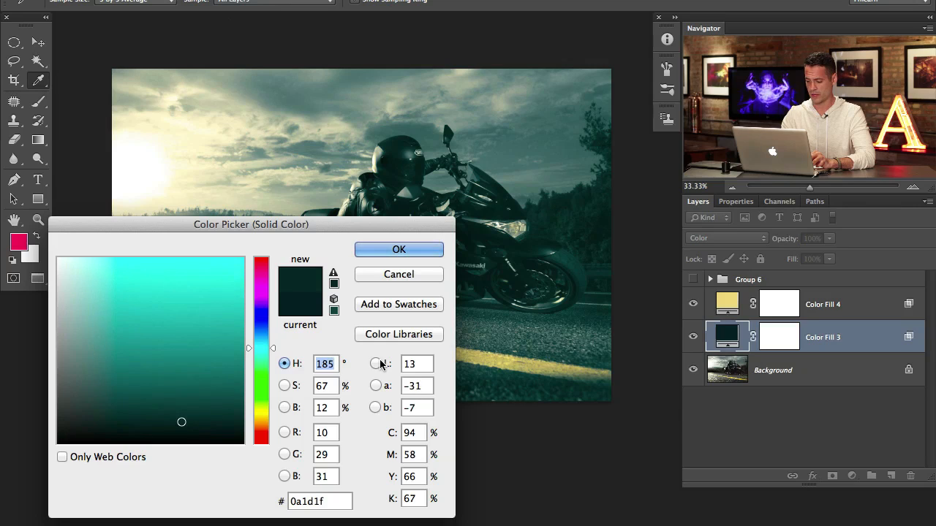
drag(341, 229, 225, 118)
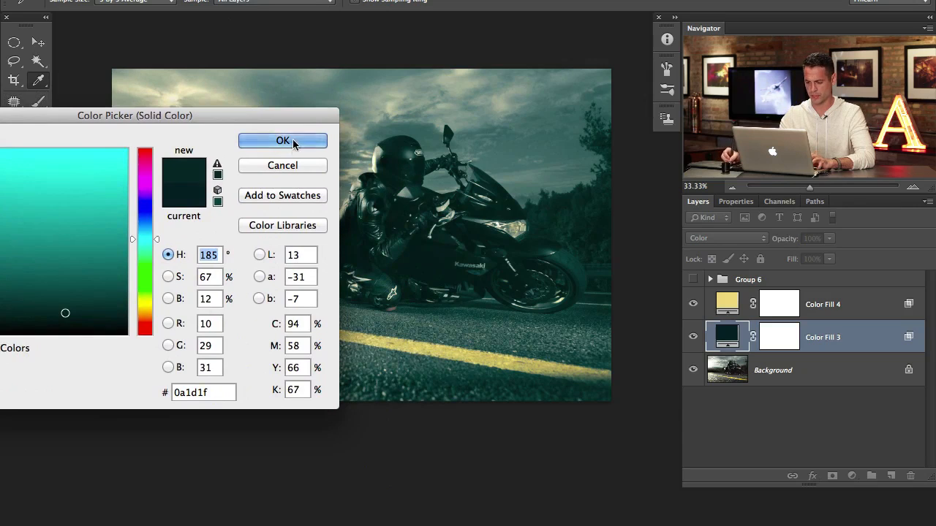
click(302, 145)
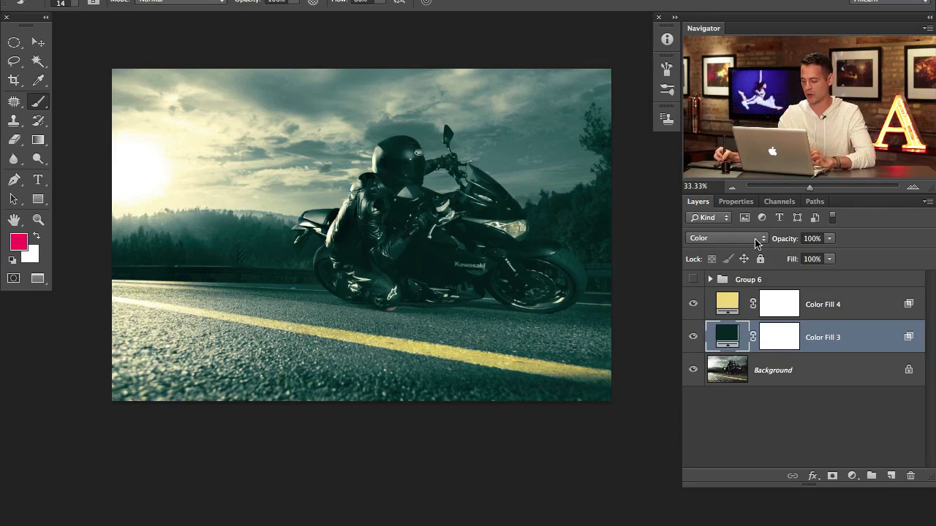
Step: Compare the photo with and without both color fill layers, leaving both fills visible
drag(693, 305, 693, 341)
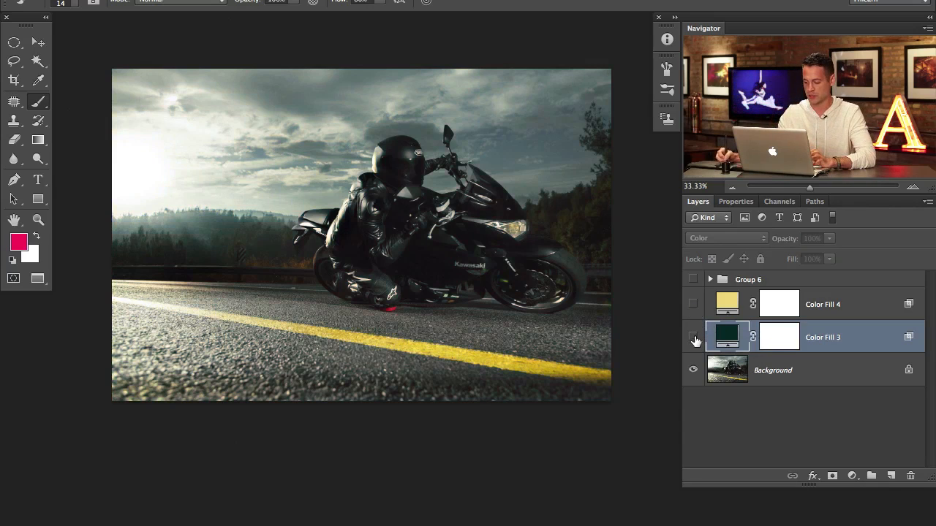
click(692, 304)
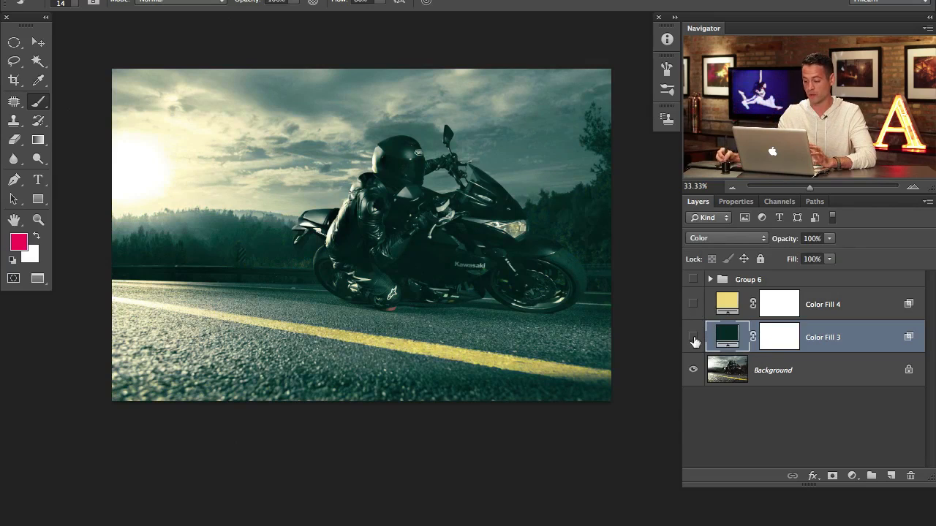
drag(695, 341, 696, 303)
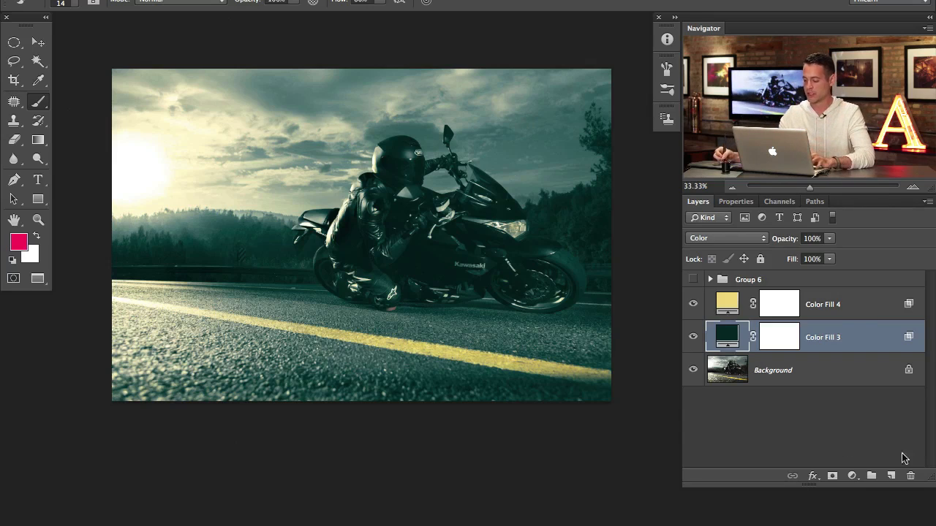
Step: Group the yellow and teal fill layers together and name the group Color
shift+click(850, 309)
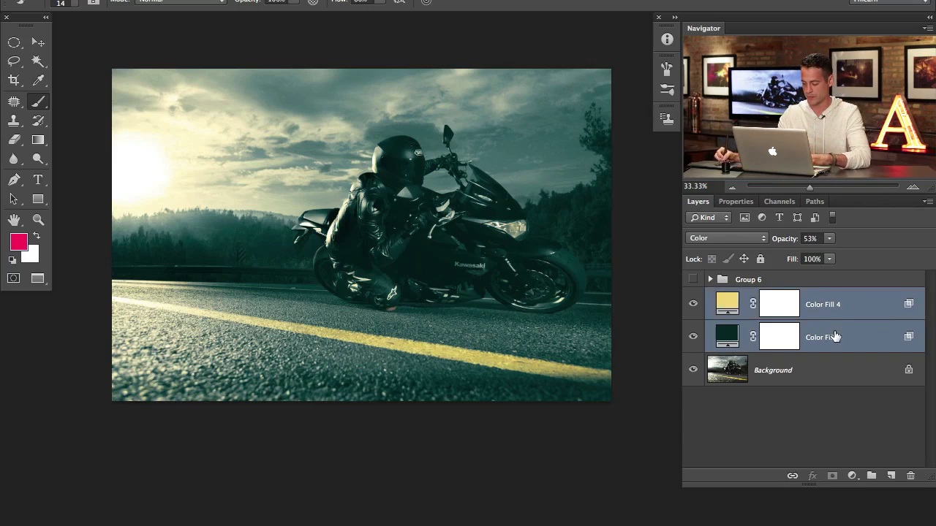
key(ctrl+g)
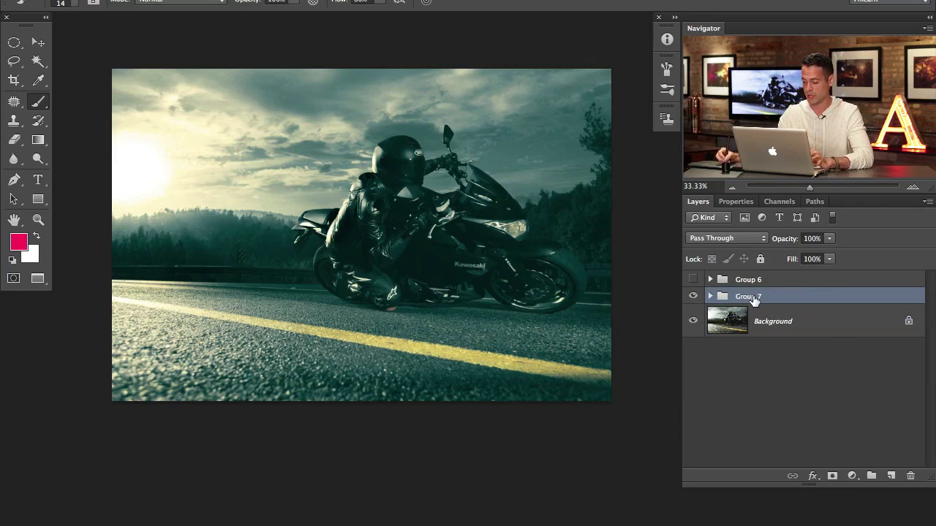
double_click(753, 298)
text(Color)
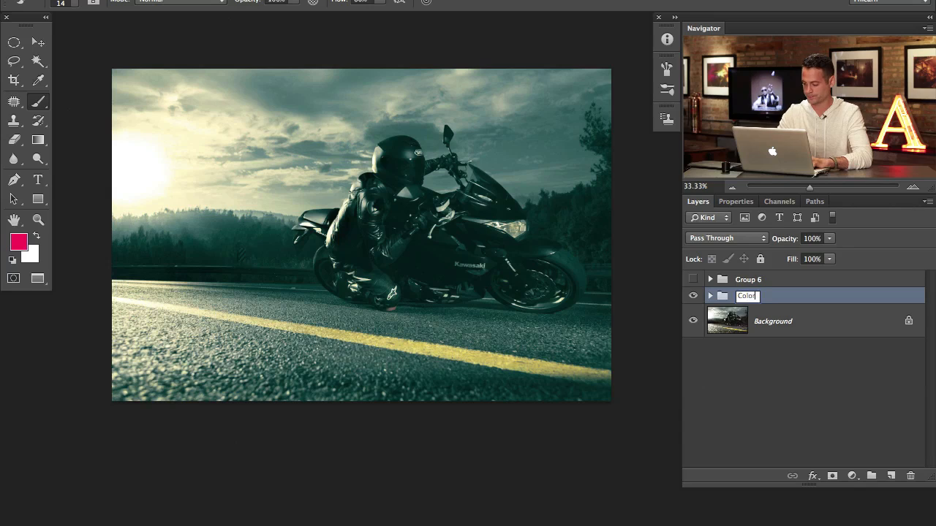
key(Return)
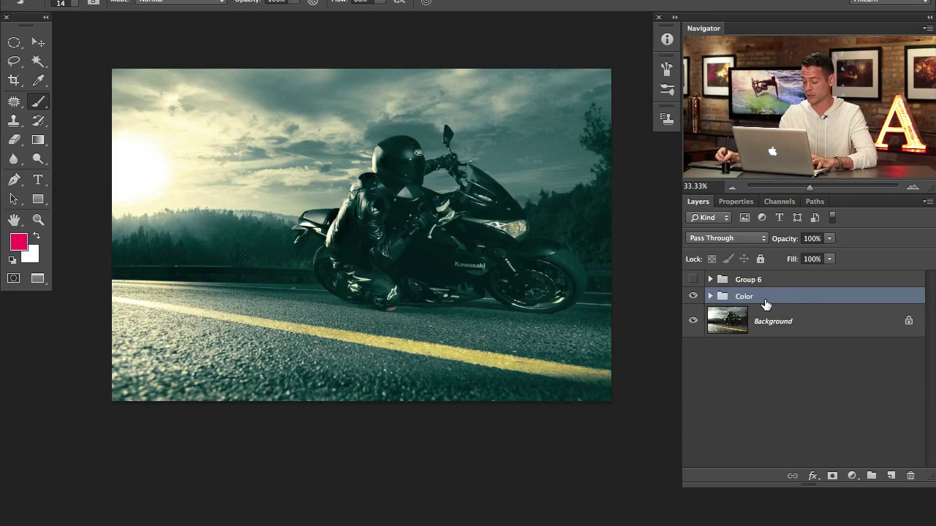
Step: Add a new empty layer directly above the Background, delete the hidden Group 6, and make the empty layer active
click(787, 323)
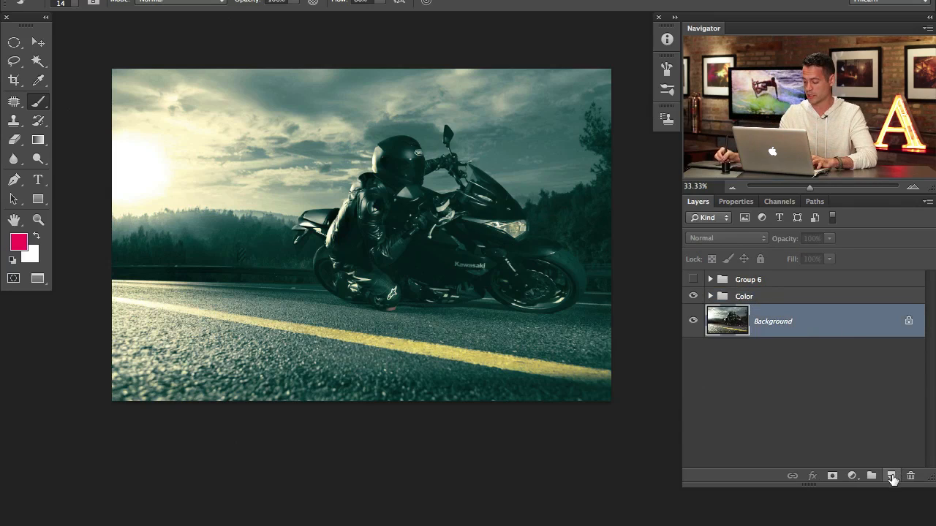
click(890, 476)
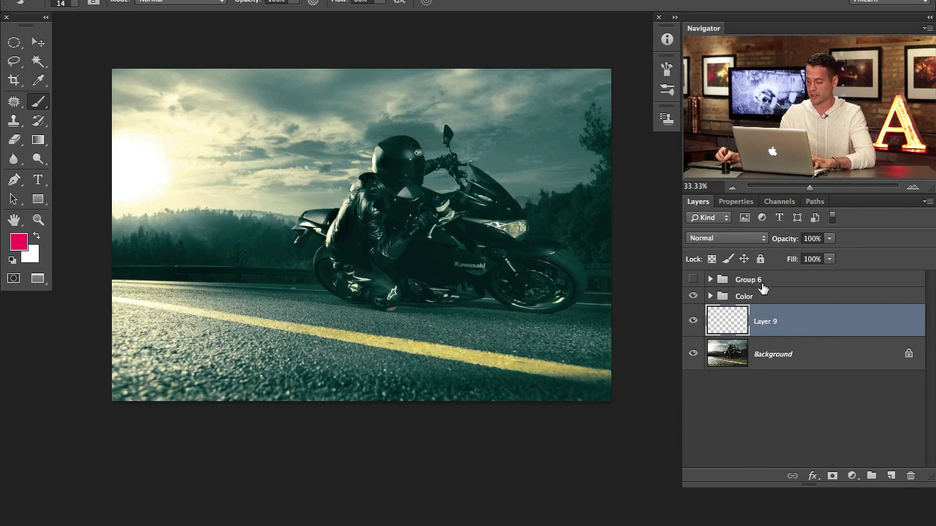
click(701, 280)
key(Delete)
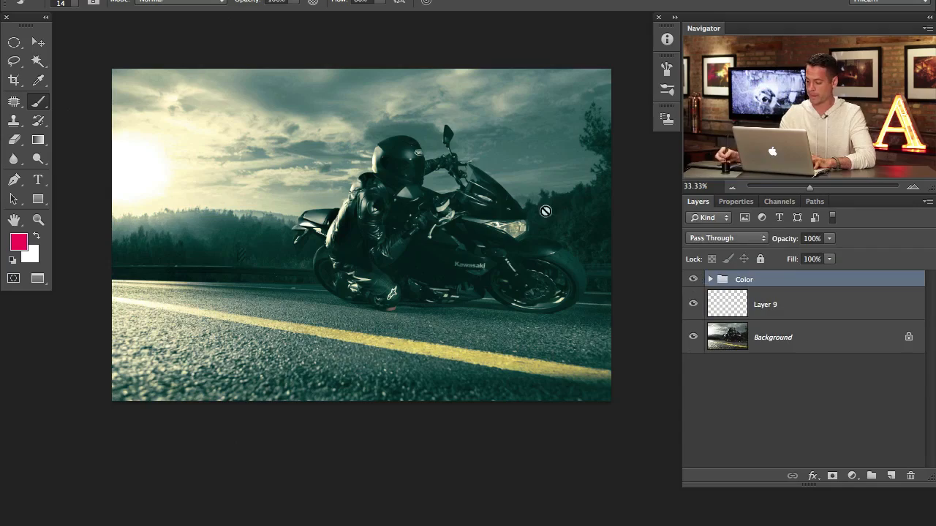
click(794, 298)
Step: Compare the motorcycle's headlight area with and without the Color group at 200% zoom, leaving the group hidden
scroll(465, 278, up, 3)
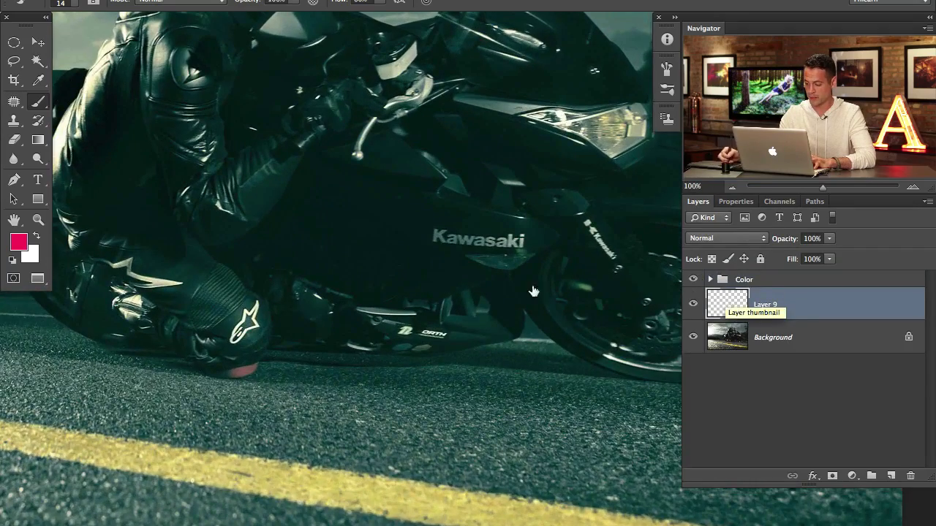
mouse_move(580, 357)
mouse_down()
mouse_move(466, 380)
mouse_move(374, 378)
mouse_move(347, 341)
mouse_up()
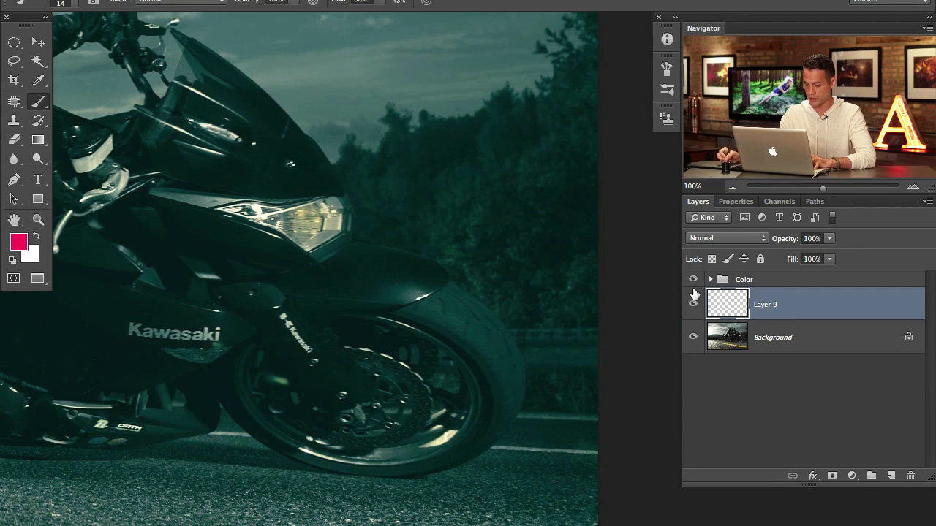
scroll(646, 275, up, 2)
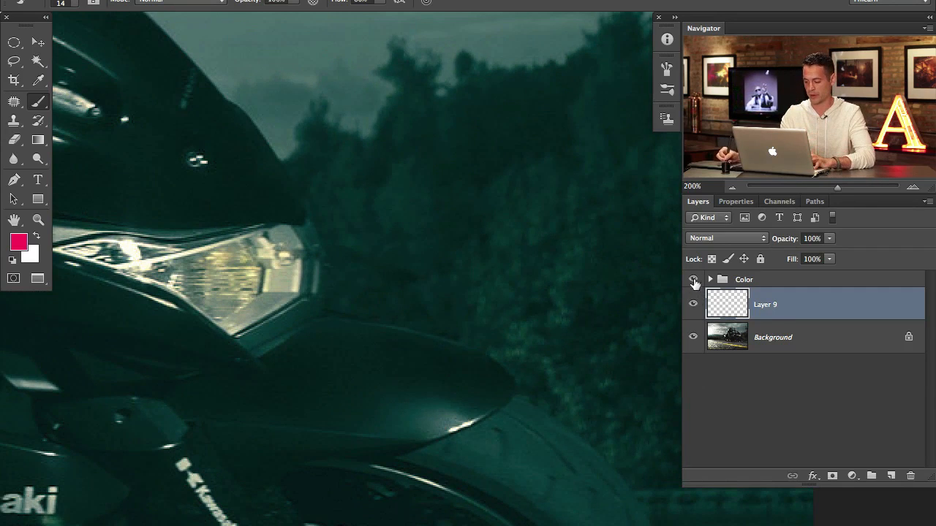
click(693, 280)
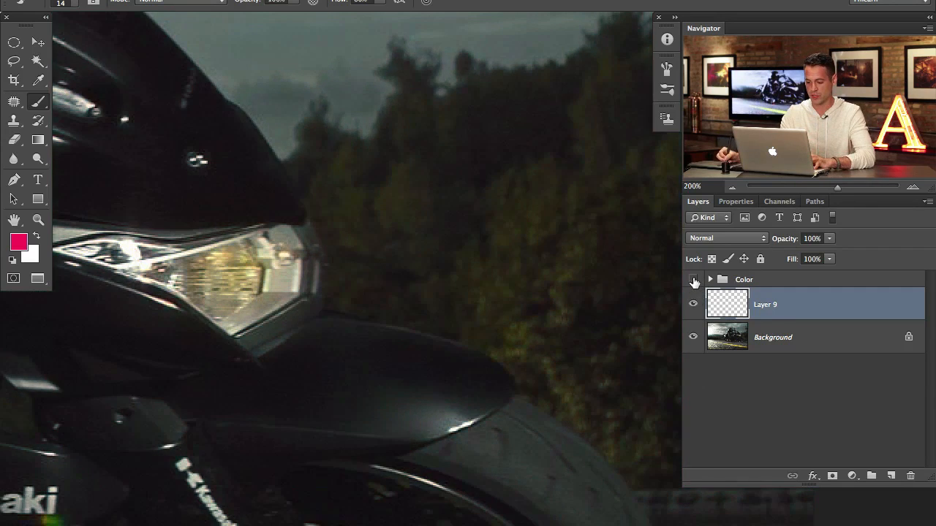
click(696, 282)
click(696, 282)
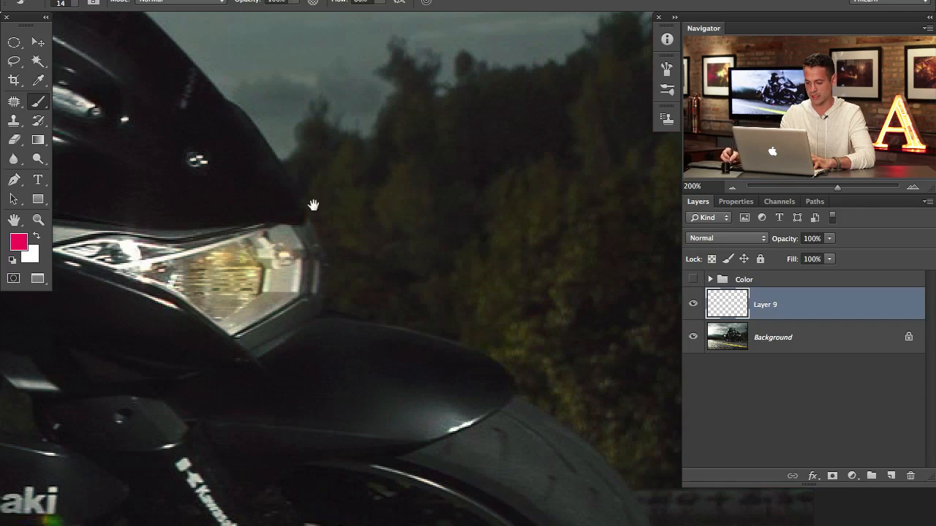
Step: Start a Pen tool path along the outer edge of the windshield, placing a curved anchor at its tip above the headlight
drag(313, 205, 338, 234)
key(p)
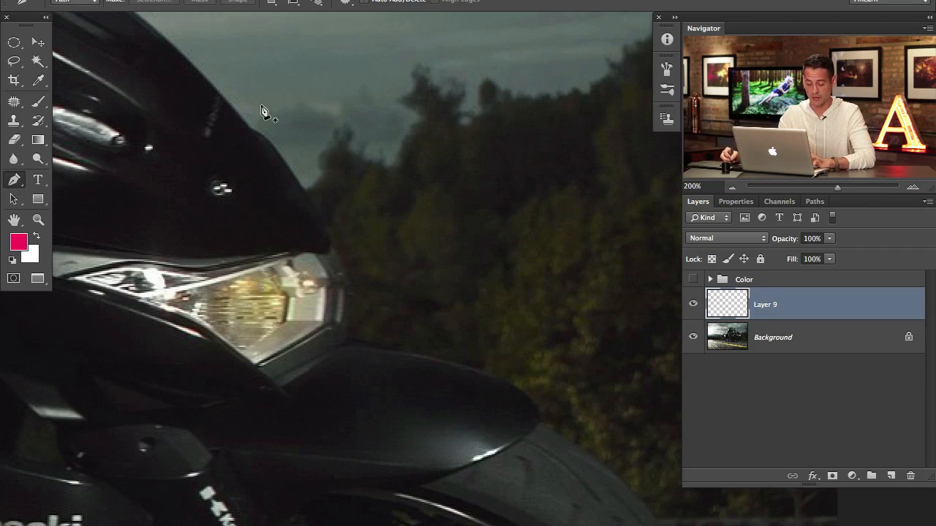
drag(264, 106, 294, 133)
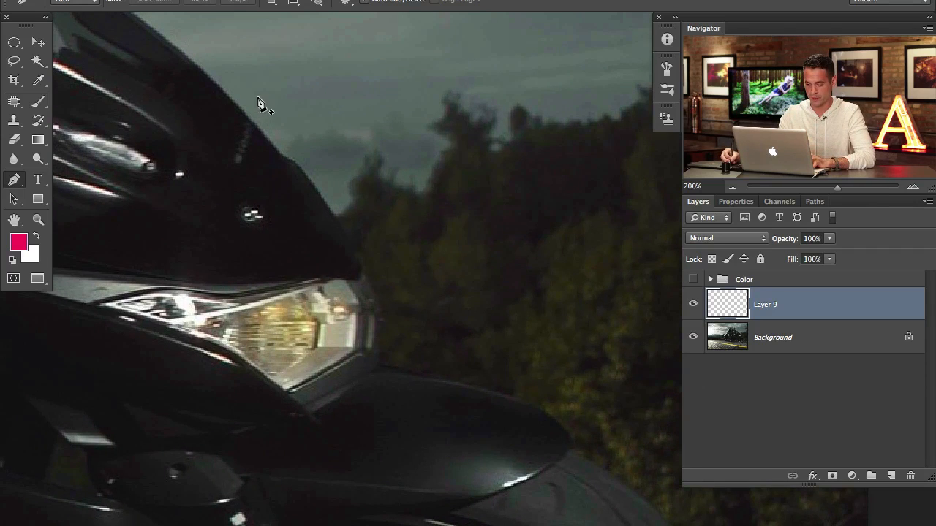
click(258, 98)
drag(331, 215, 354, 260)
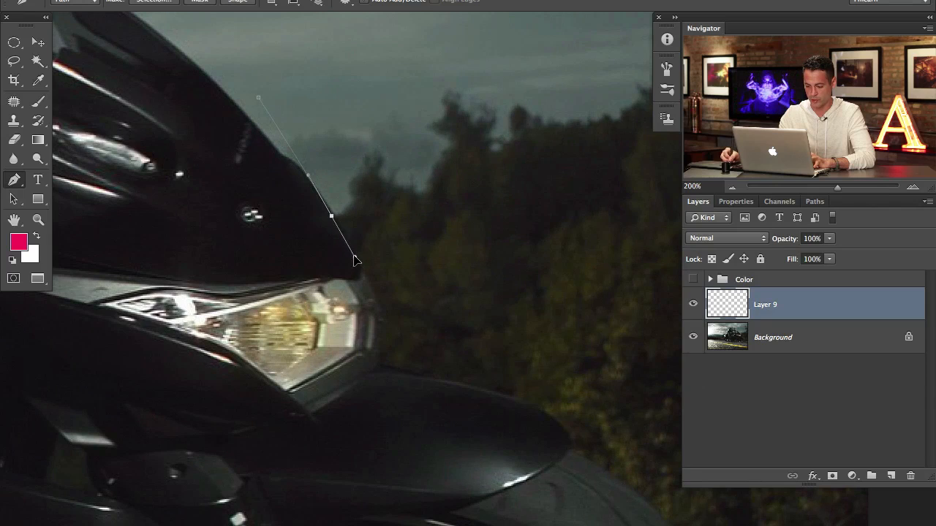
drag(332, 216, 363, 269)
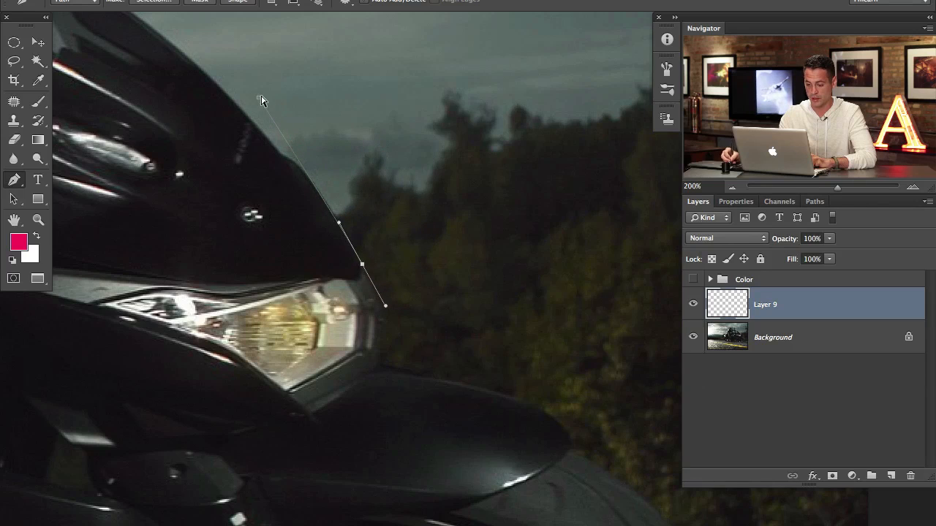
Step: Refine the windshield path by moving its start closer to the edge and retracting the direction handles near its tip
drag(261, 108, 268, 121)
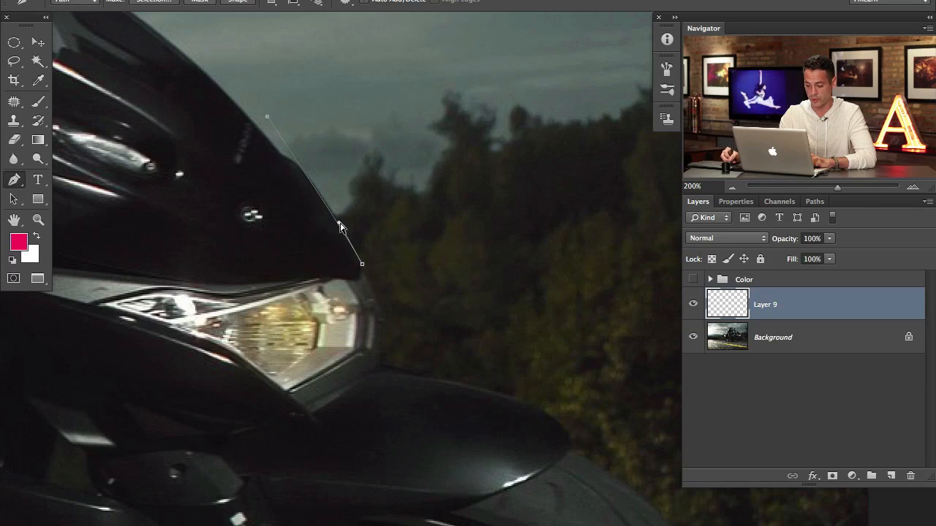
drag(340, 227, 341, 216)
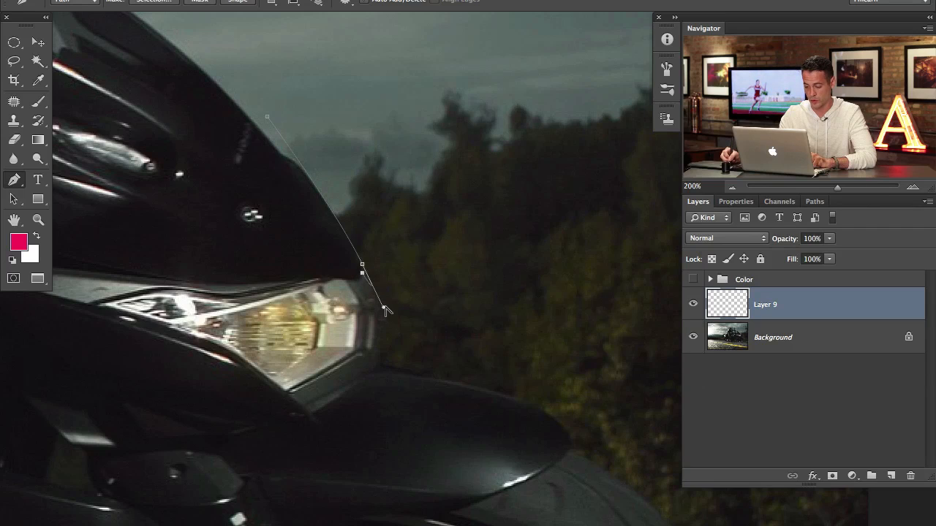
drag(383, 308, 387, 259)
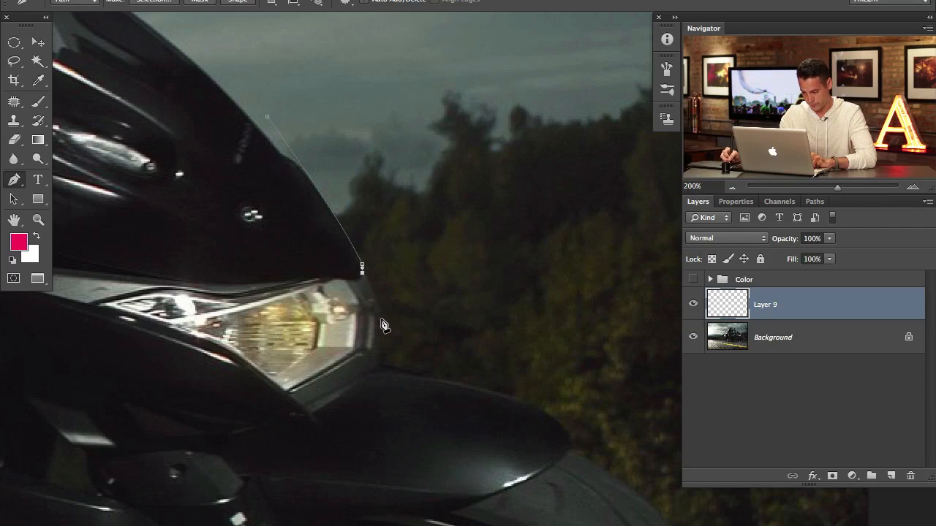
Step: Continue the path in straight segments around the headlight's outer edge, with a curve fitted along the top of the front fender
click(380, 366)
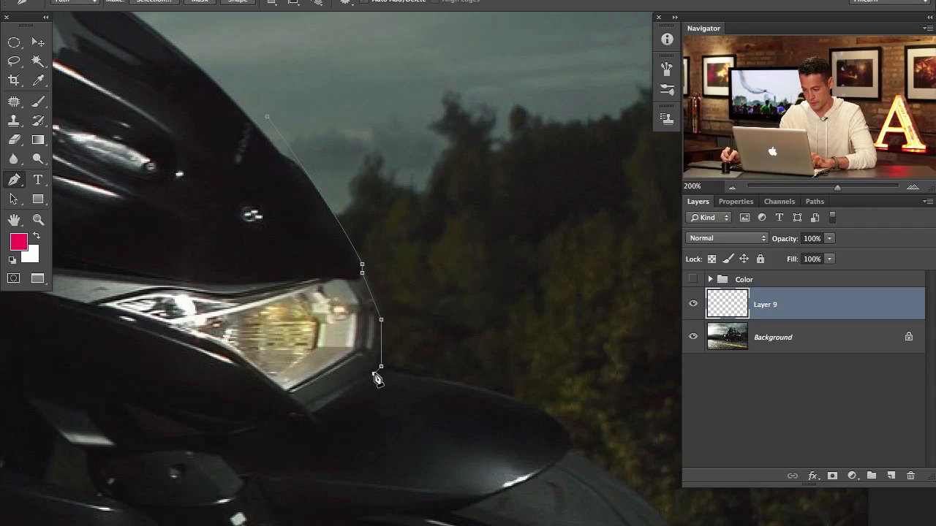
click(374, 373)
drag(487, 395, 430, 320)
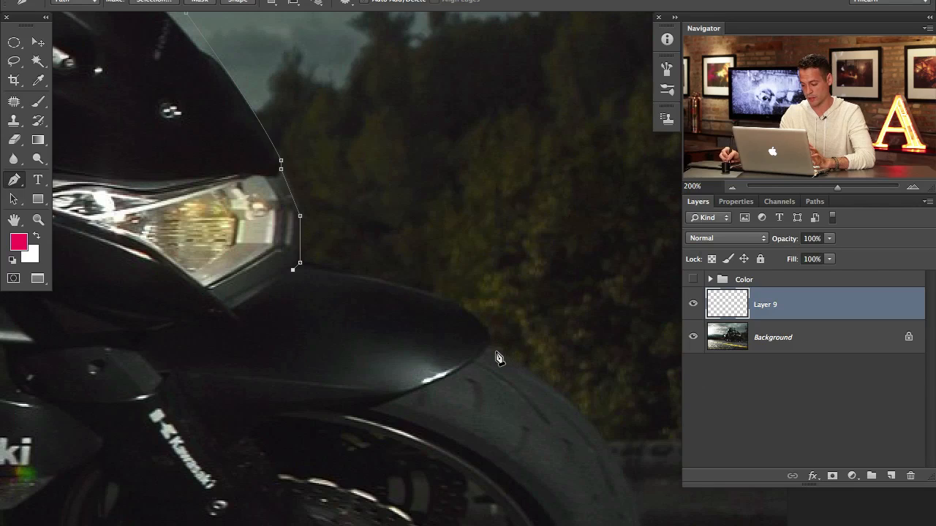
drag(487, 357, 482, 368)
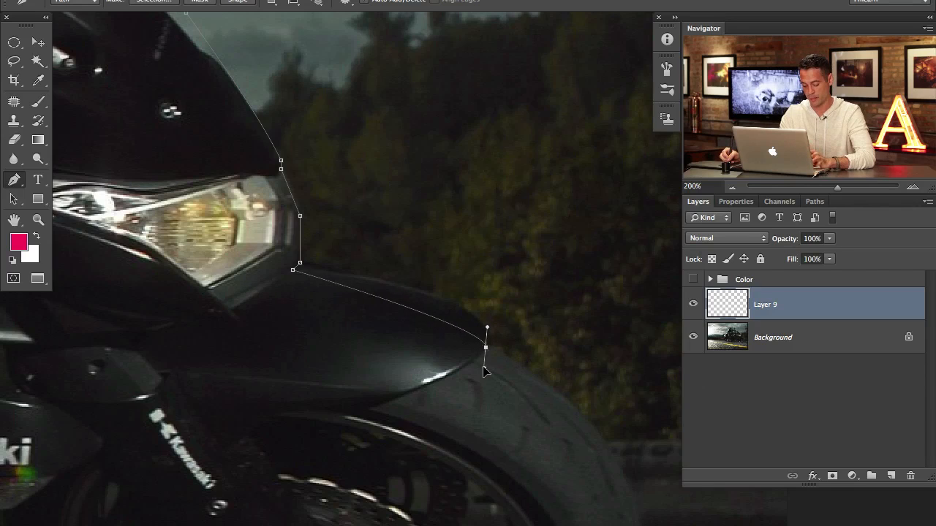
drag(489, 330, 510, 287)
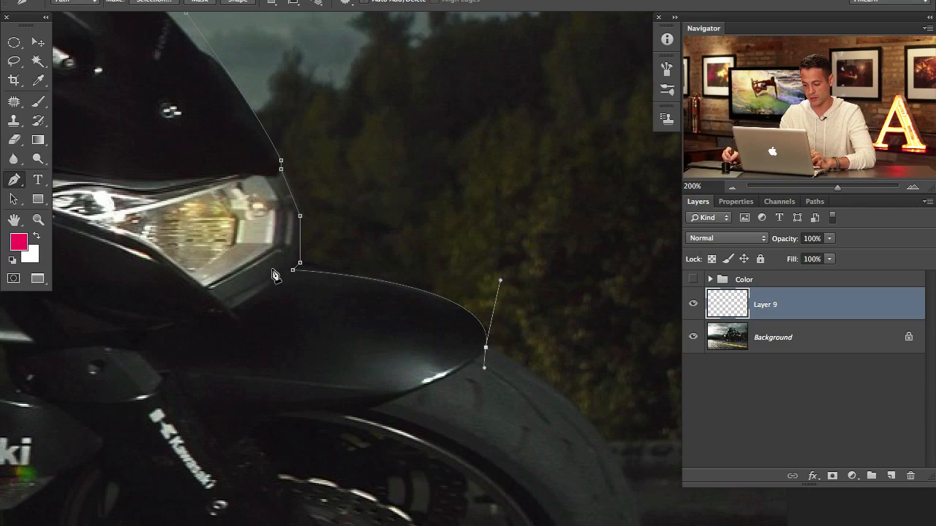
Step: Extend the path along the outer edge of the front tire, aligning the handle at the fender's tip with the tire's curve
drag(406, 350, 328, 199)
drag(419, 288, 389, 341)
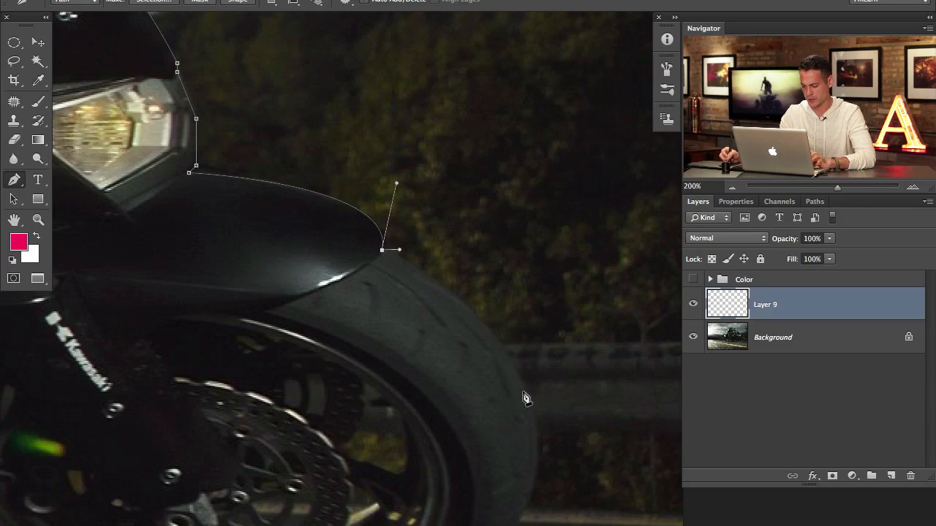
drag(526, 511, 569, 342)
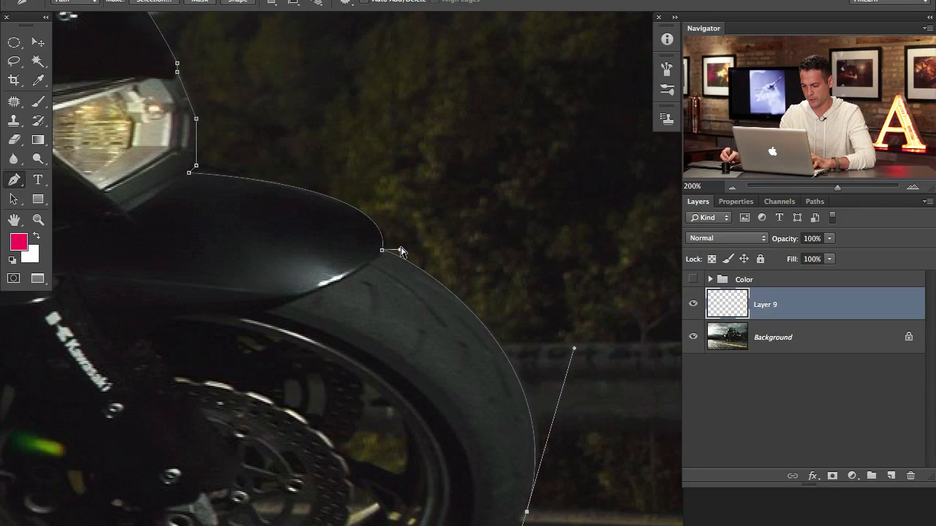
drag(545, 446, 504, 298)
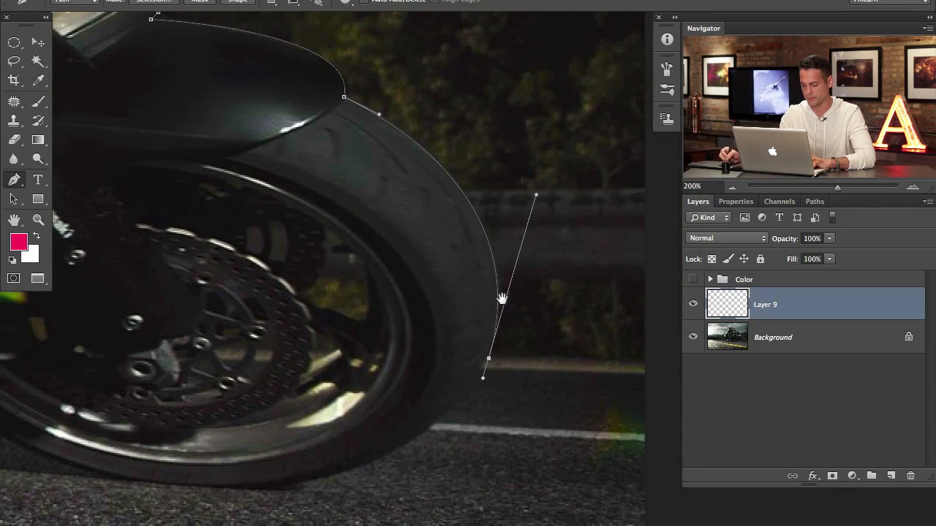
Step: Close the path with straight segments running beyond the photo's edge and back across the sky to the windshield
click(603, 416)
drag(631, 391, 554, 483)
click(609, 365)
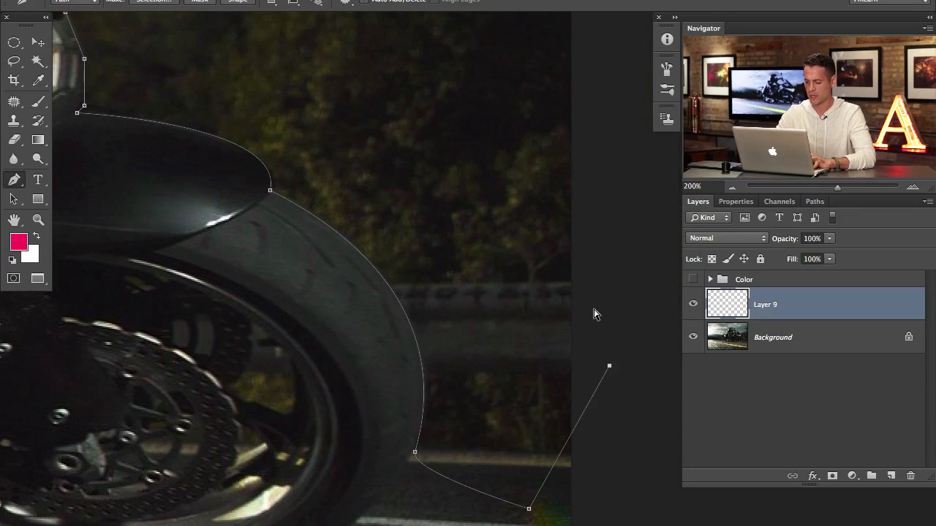
key(ctrl+minus)
key(ctrl+minus)
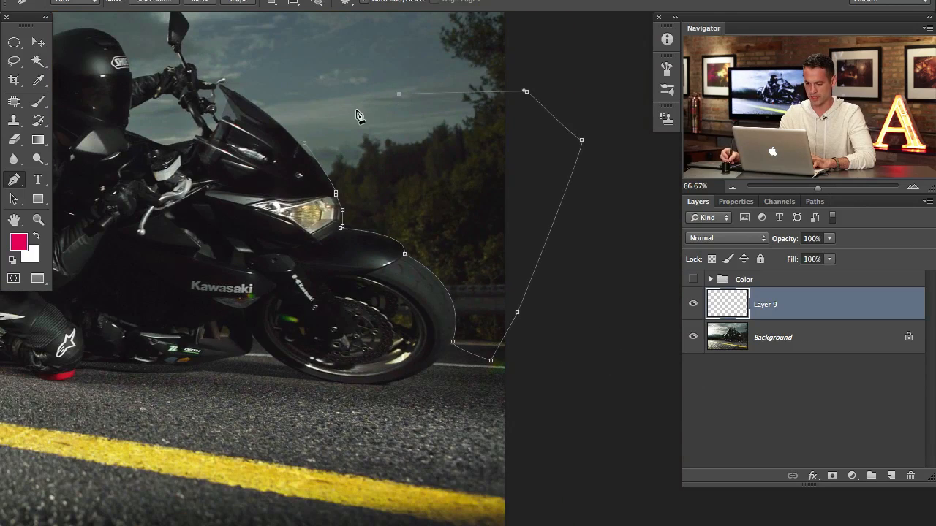
drag(388, 226, 435, 255)
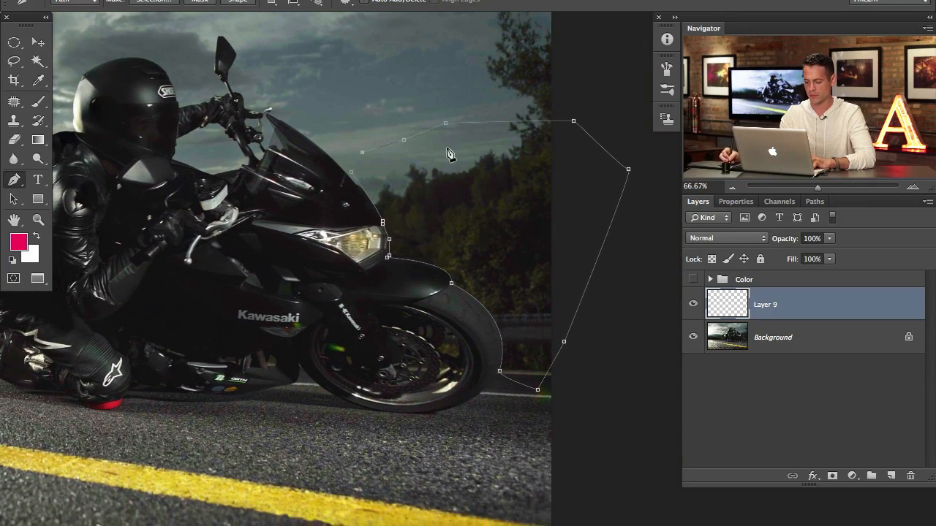
Step: Convert the path into a new anti-aliased selection with a 0.3 pixel feather radius
right_click(423, 177)
click(503, 232)
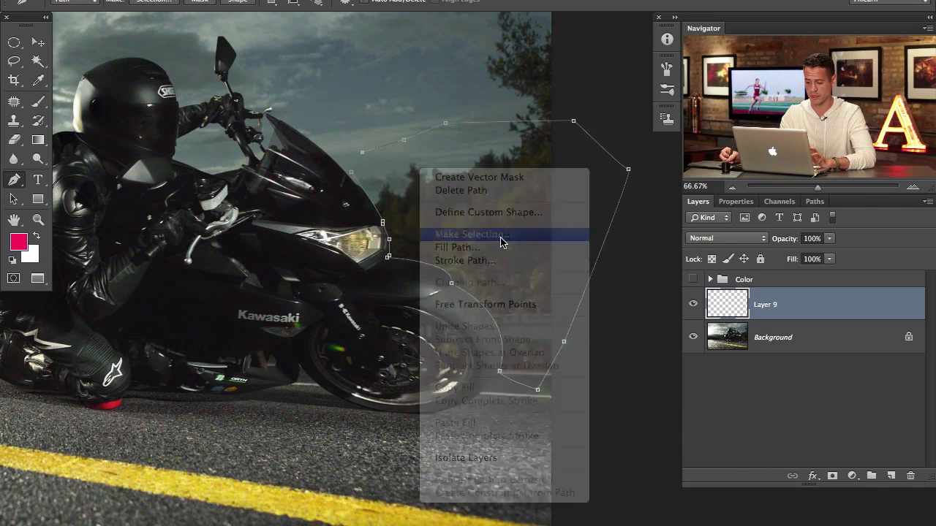
text(.3)
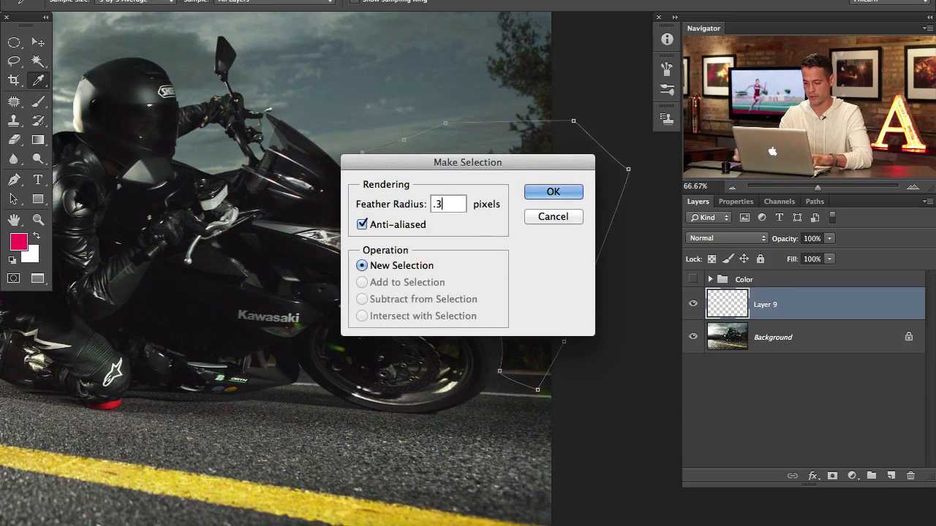
click(545, 193)
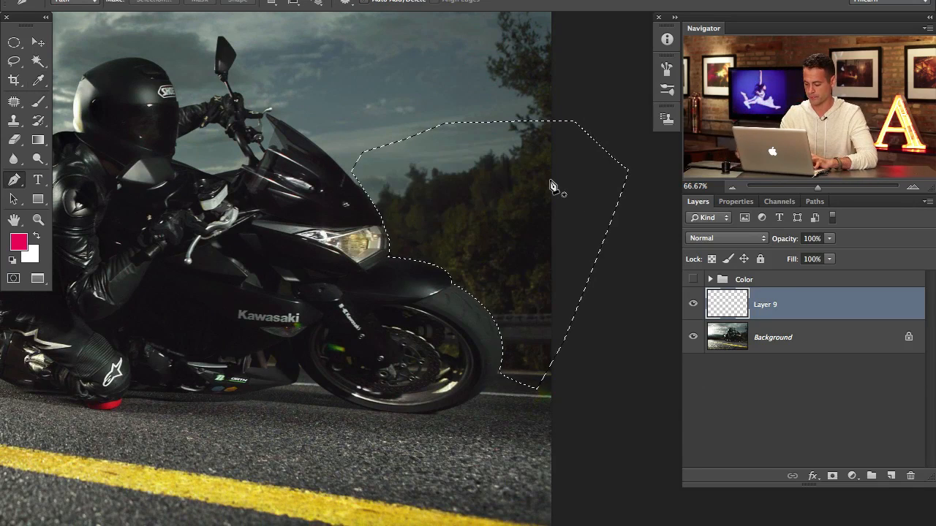
Step: Set up a large Brush of 567 px with reduced flow for painting inside the selection
key(ctrl+plus)
key(b)
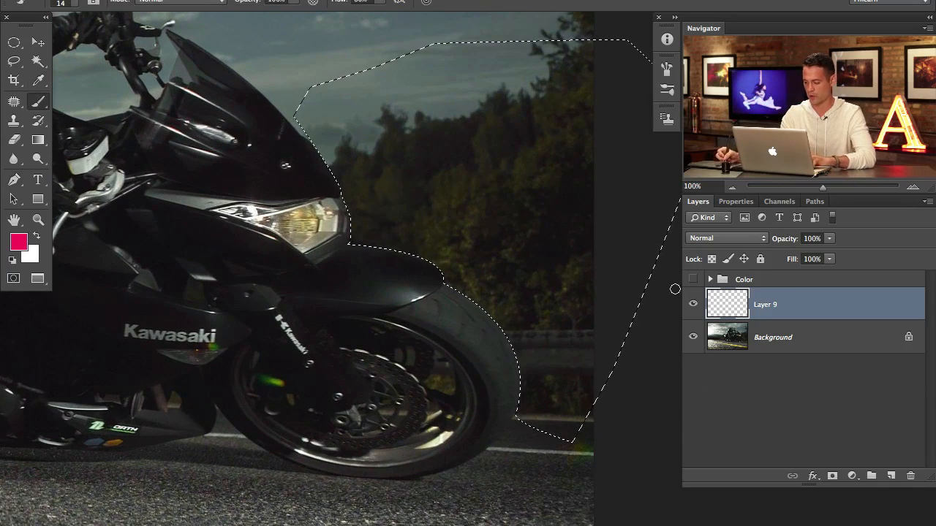
mouse_move(375, 280)
mouse_down()
mouse_move(400, 111)
mouse_move(511, 136)
mouse_up()
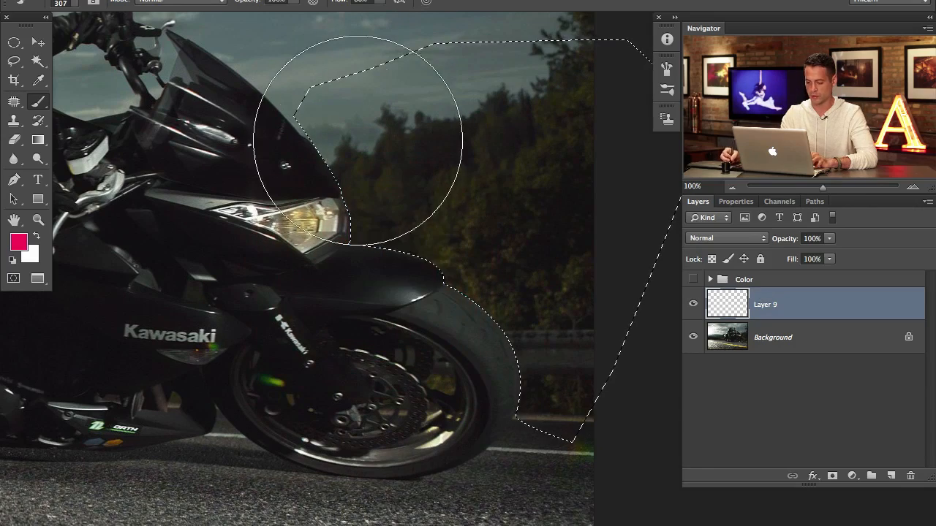
right_click(345, 266)
double_click(362, 345)
drag(372, 193, 357, 192)
key(ctrl+minus)
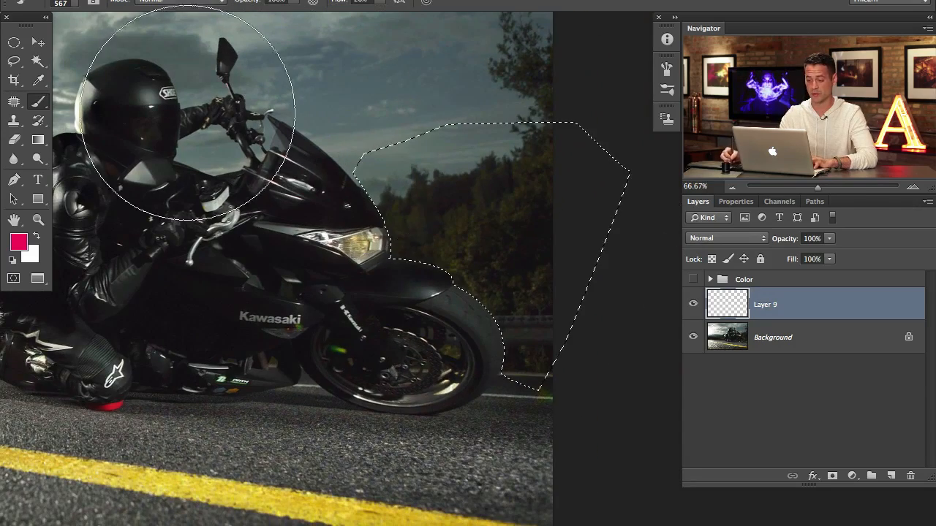
scroll(293, 135, right, 2)
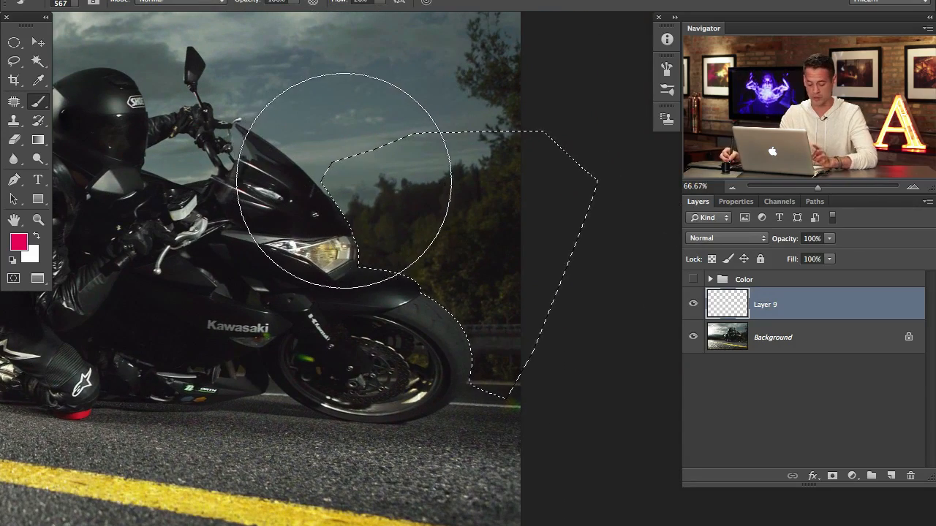
Step: Sample the sky color beside the windshield, paint haze over the trees in front of the motorcycle on Layer 9, and deselect
key(alt)
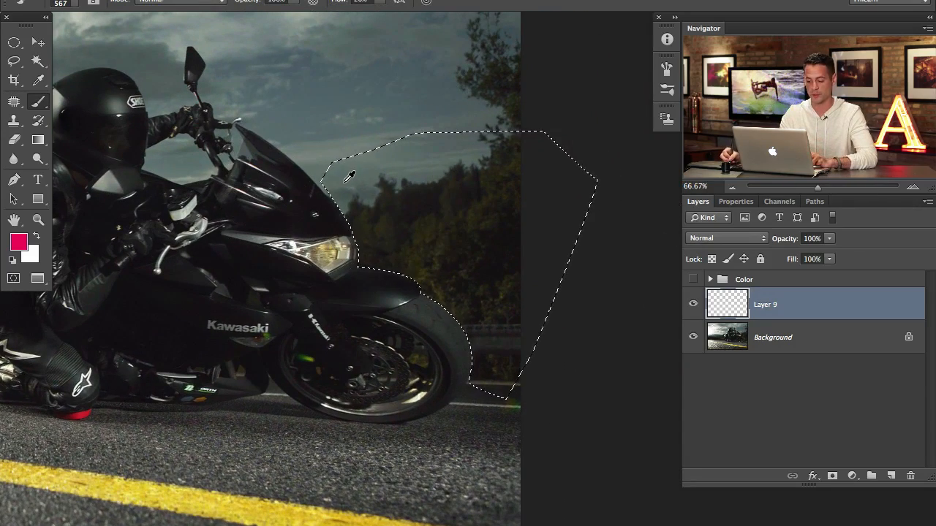
alt+click(350, 177)
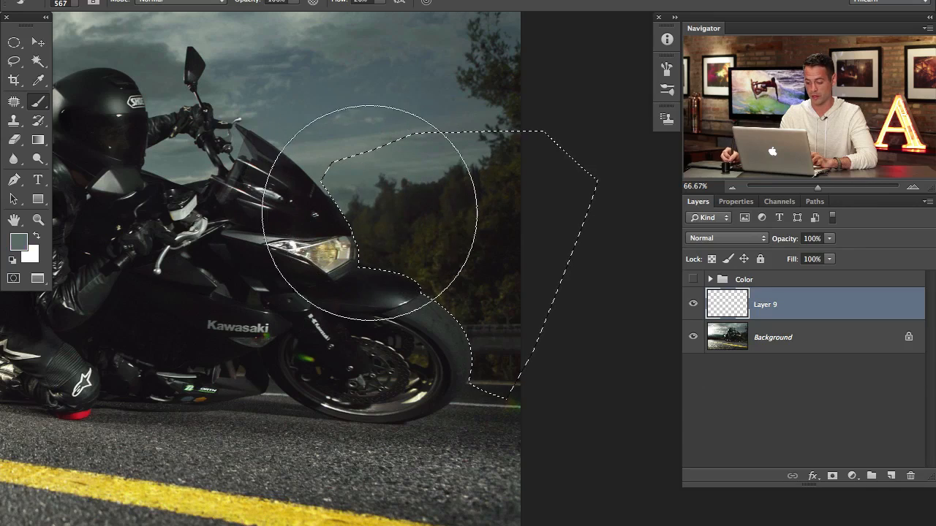
mouse_move(369, 213)
mouse_down()
mouse_move(414, 302)
mouse_move(400, 281)
mouse_move(449, 195)
mouse_move(378, 296)
mouse_move(353, 295)
mouse_move(460, 211)
mouse_move(388, 173)
mouse_move(389, 199)
mouse_up()
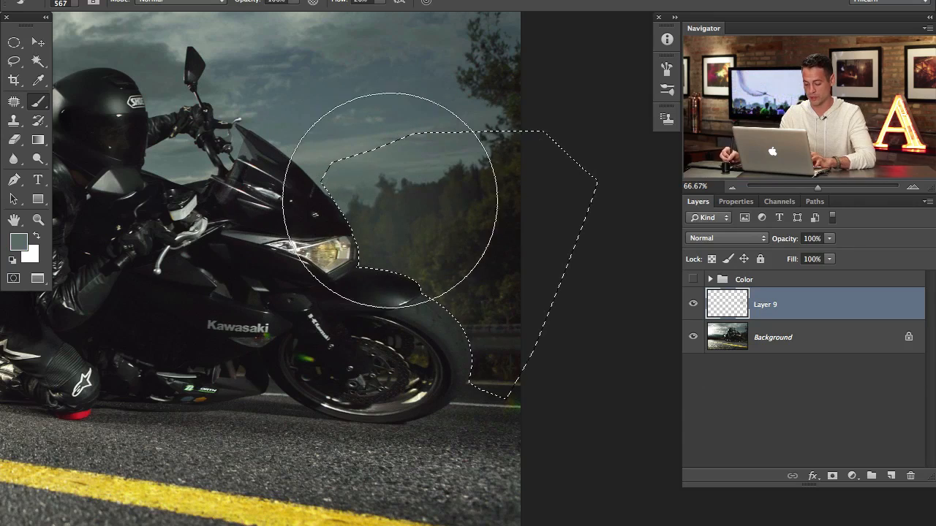
key(ctrl+d)
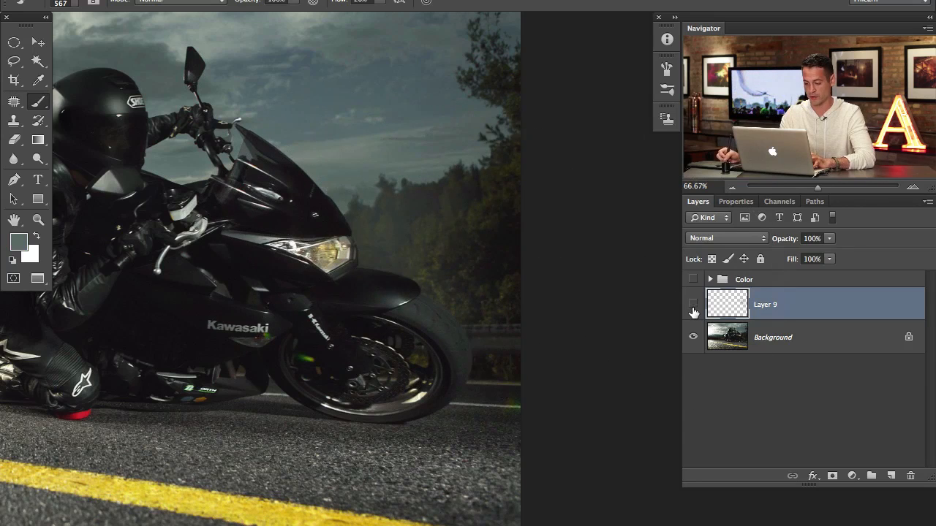
Step: Compare the area in front of the motorcycle with and without the haze painted on Layer 9
click(693, 306)
click(694, 305)
click(693, 306)
click(693, 306)
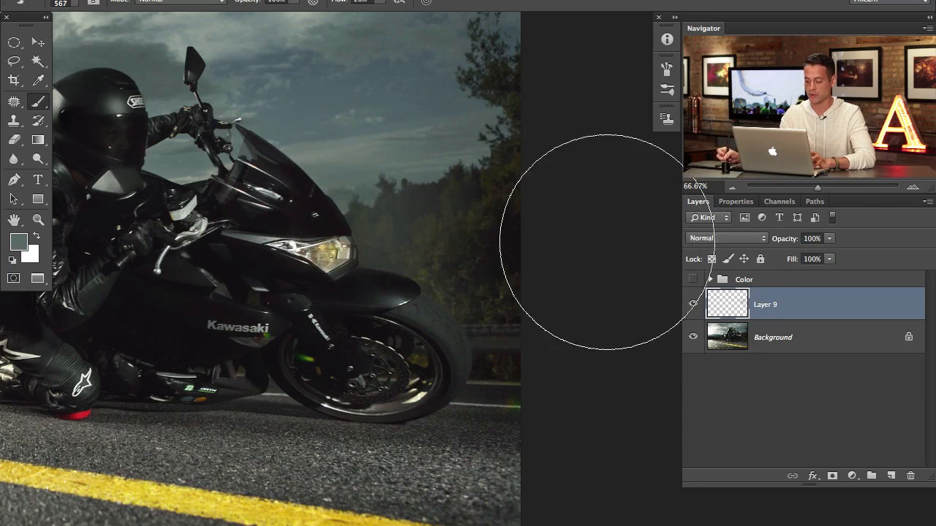
click(693, 306)
click(693, 306)
click(693, 305)
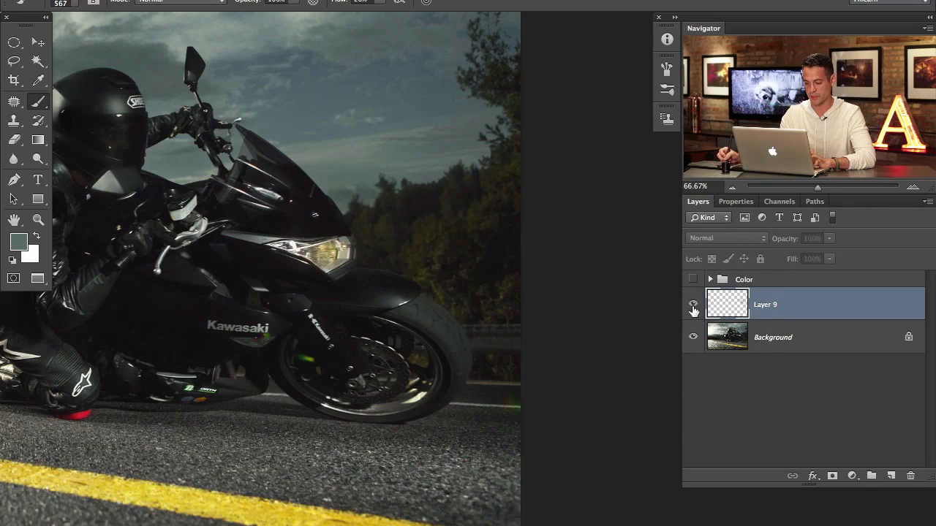
click(693, 306)
drag(427, 354, 524, 358)
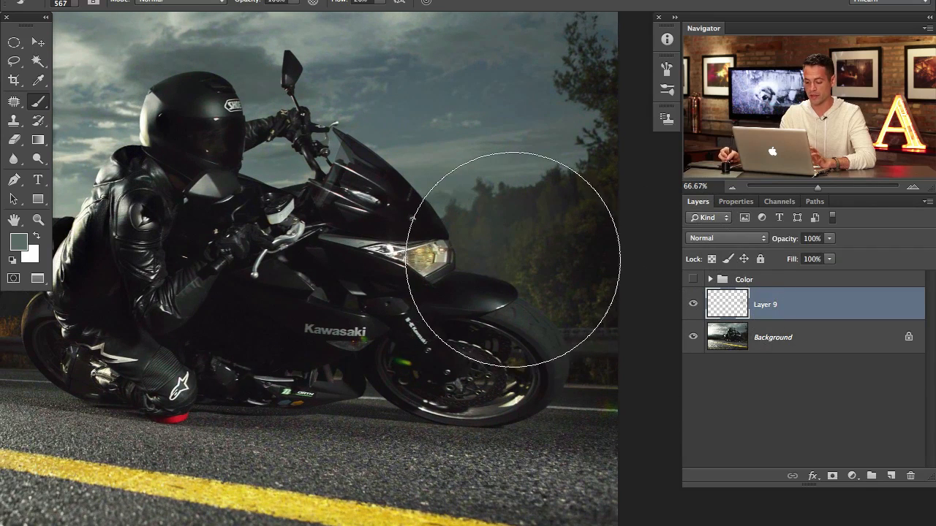
Step: Set Layer 9's blend mode to Lighten and compare the photo with and without the layer
click(718, 239)
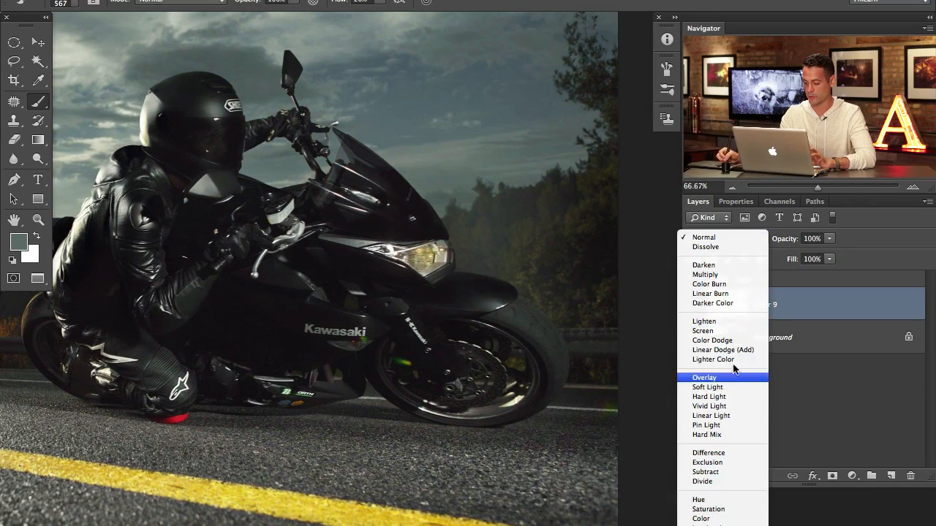
click(728, 322)
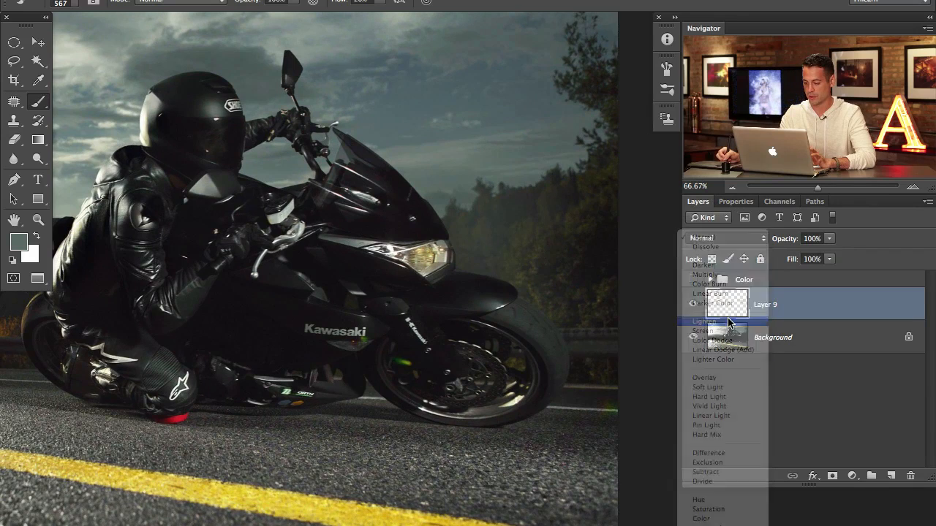
click(694, 308)
click(694, 307)
click(694, 307)
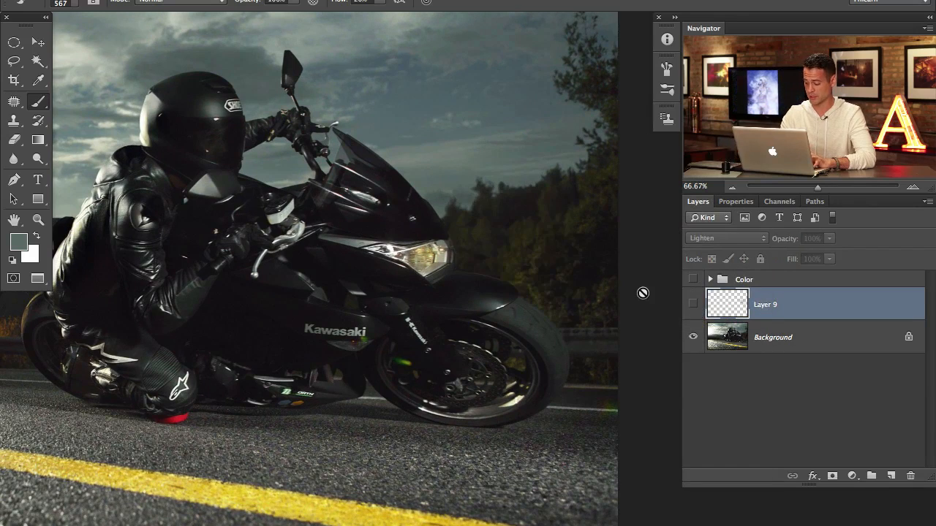
click(694, 304)
Step: Compare the whole photo with and without Layer 9 at 33.33% zoom
key(super+minus)
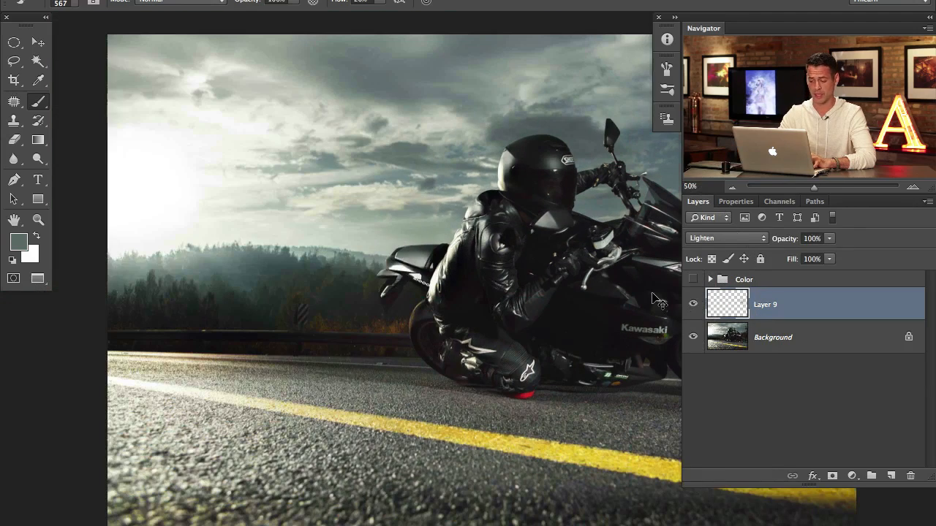
key(super+minus)
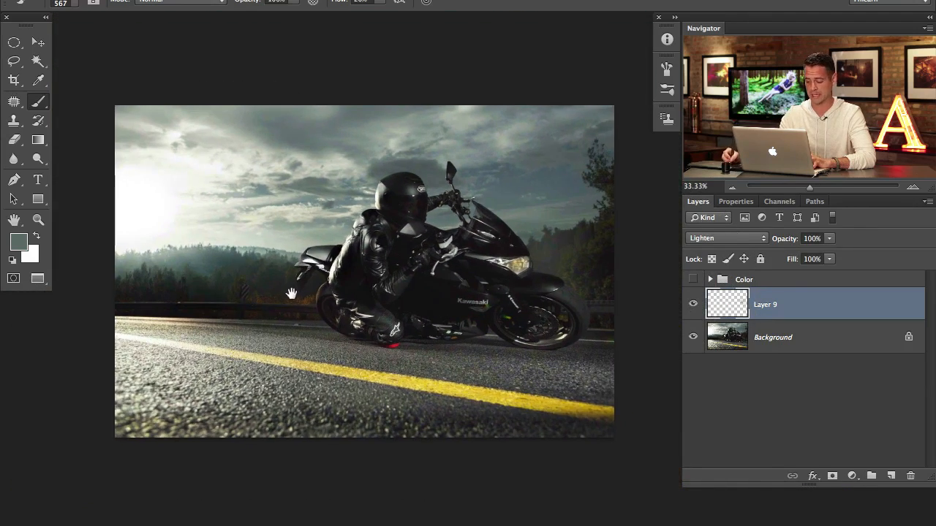
drag(291, 294, 280, 292)
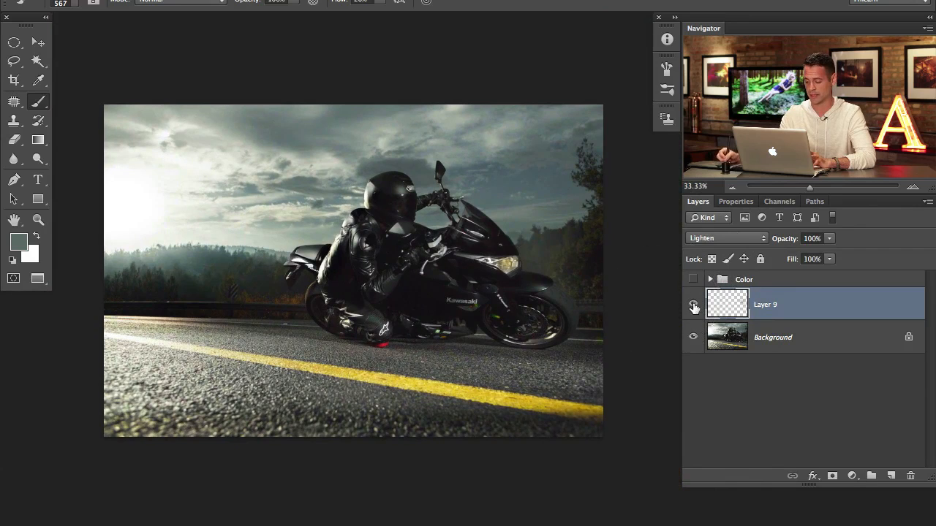
click(693, 306)
click(693, 306)
click(693, 306)
click(693, 307)
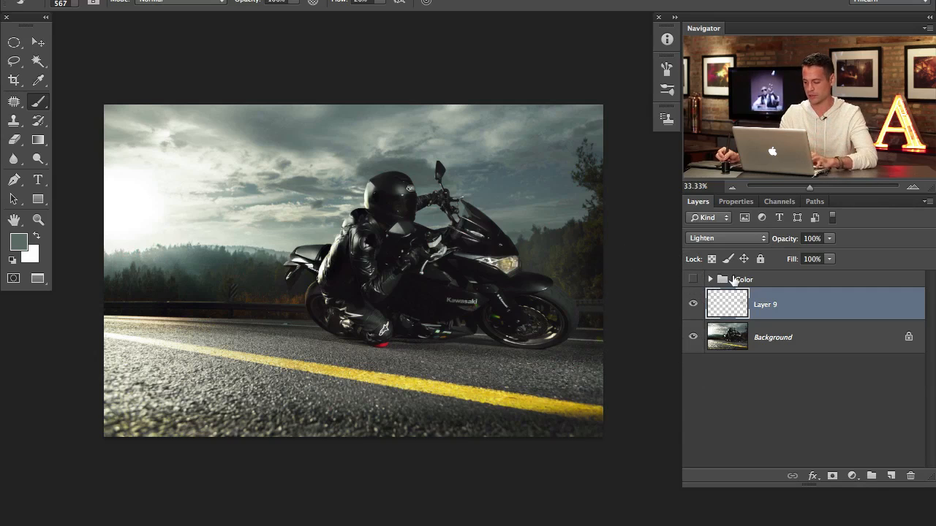
click(695, 305)
click(695, 307)
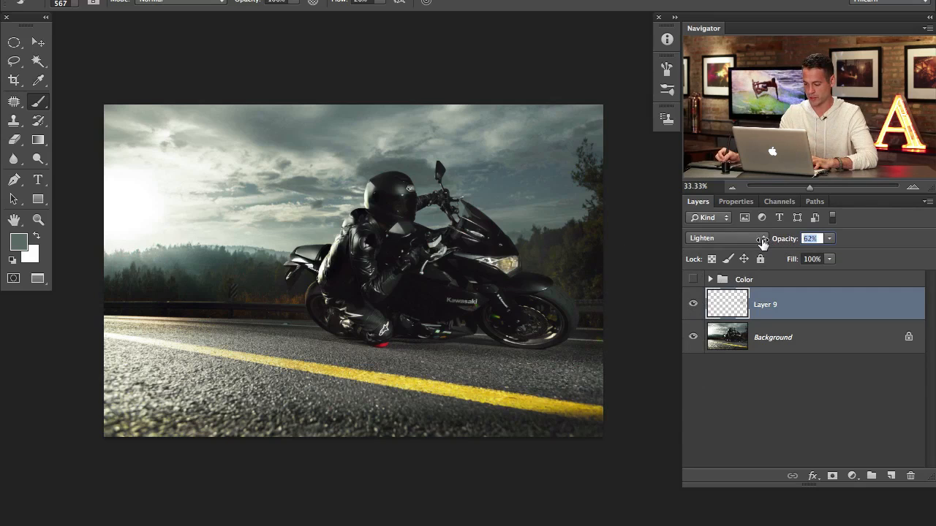
Step: Fine-tune Layer 9's opacity to 66%, comparing the photo with and without the haze
click(694, 307)
click(694, 307)
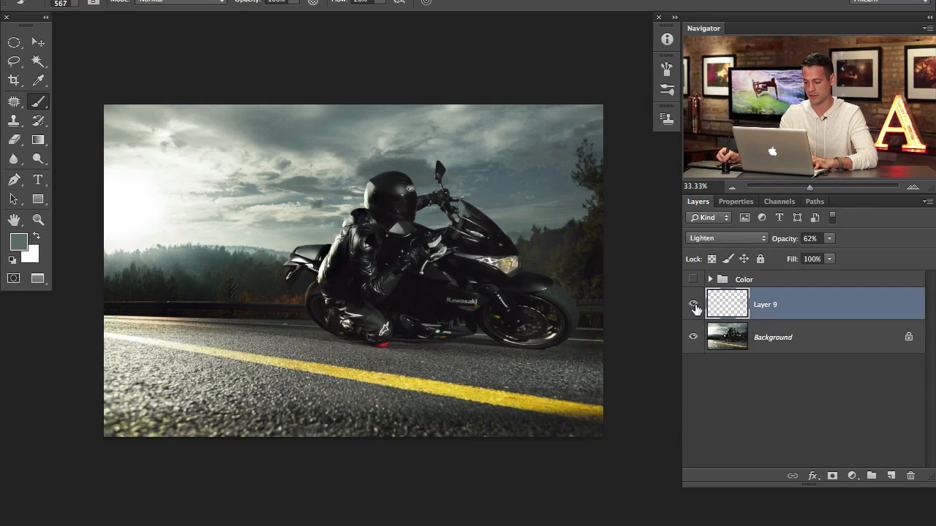
click(694, 308)
click(695, 309)
click(695, 310)
click(696, 311)
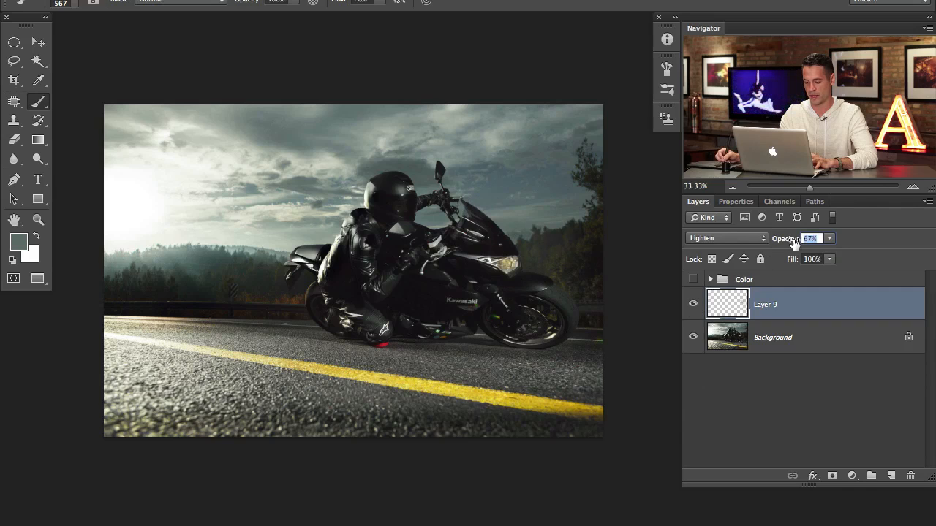
click(693, 310)
click(693, 310)
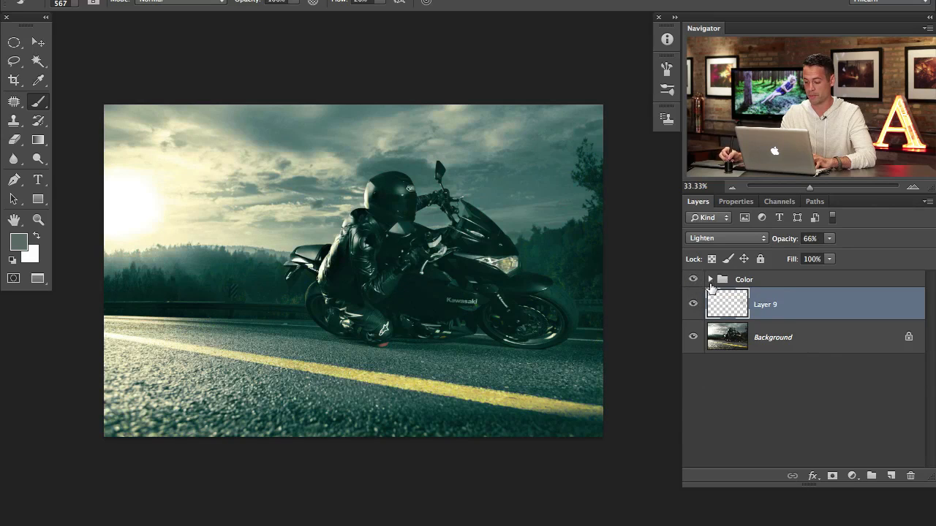
Step: Compare the photo with and without the Color group, leaving it visible, and expand the group to select Color Fill 4
click(693, 280)
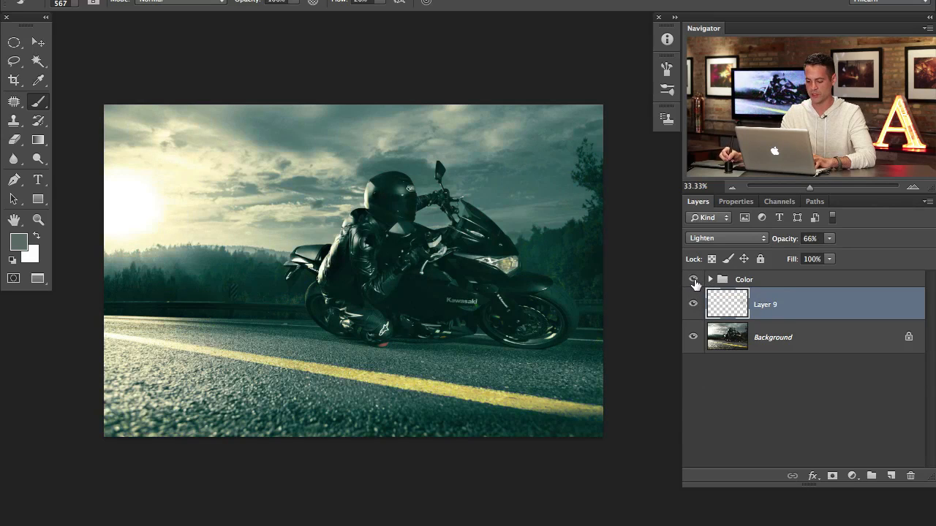
click(693, 280)
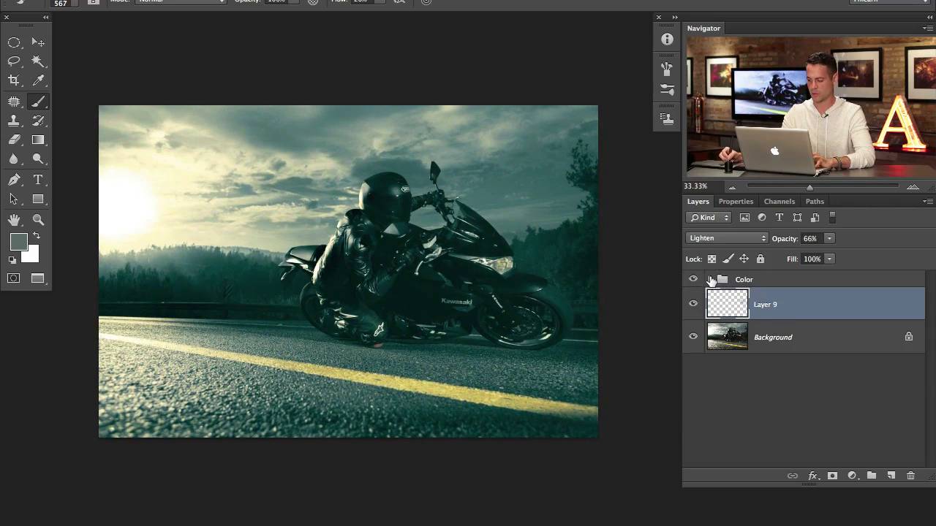
click(711, 281)
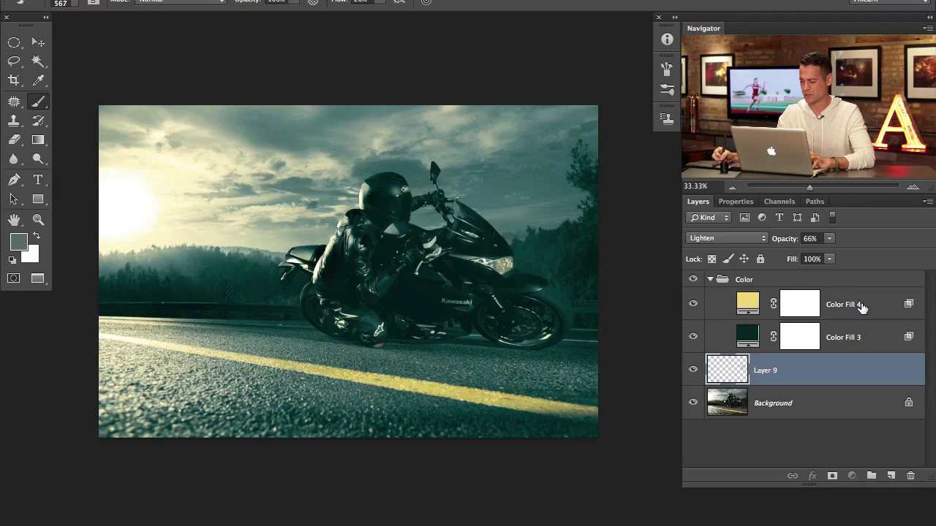
click(804, 304)
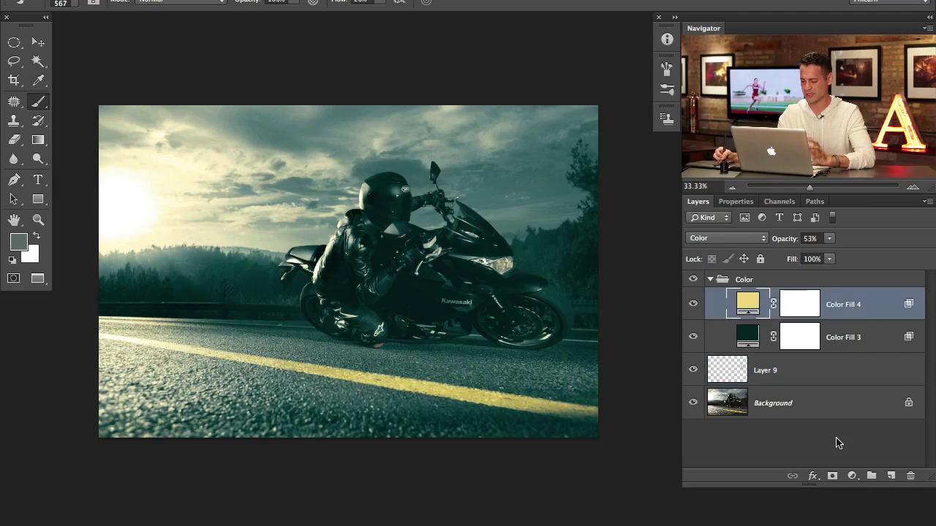
Step: Add a Hue/Saturation adjustment above Color Fill 4 in the Color group and set its saturation to -28
click(853, 477)
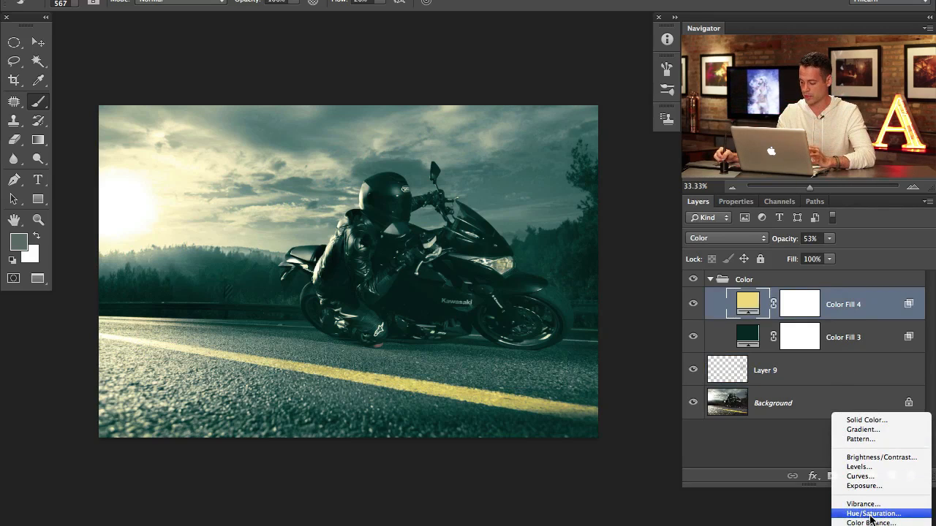
click(870, 514)
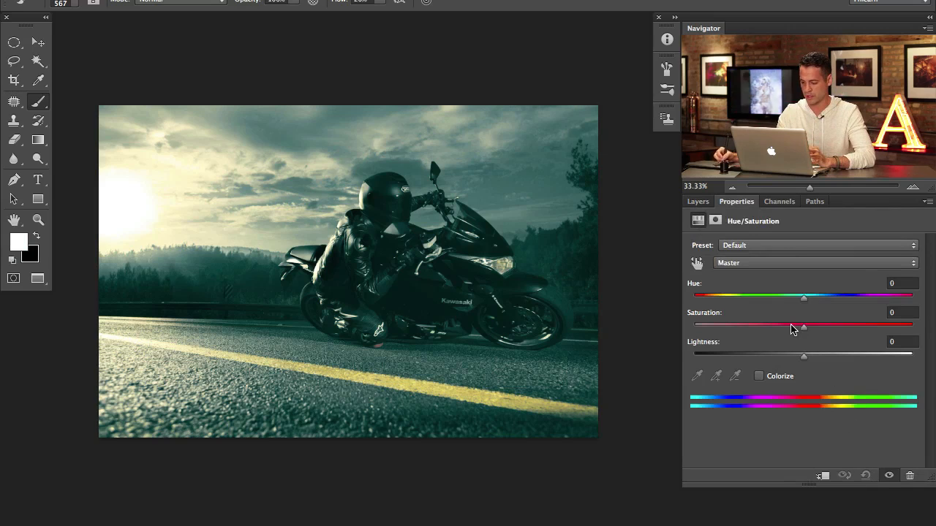
drag(785, 325, 772, 325)
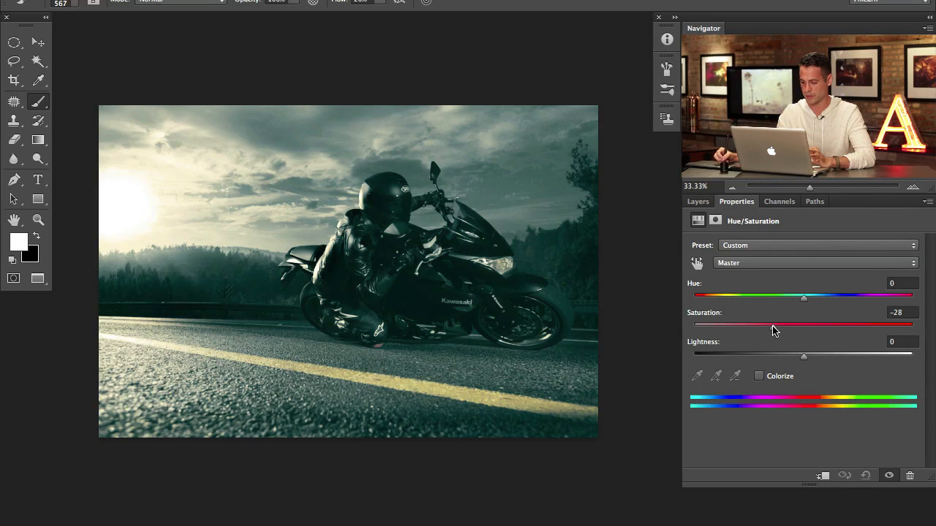
Step: Compare the photo with and without the Color group, leaving the group visible
click(697, 203)
click(693, 280)
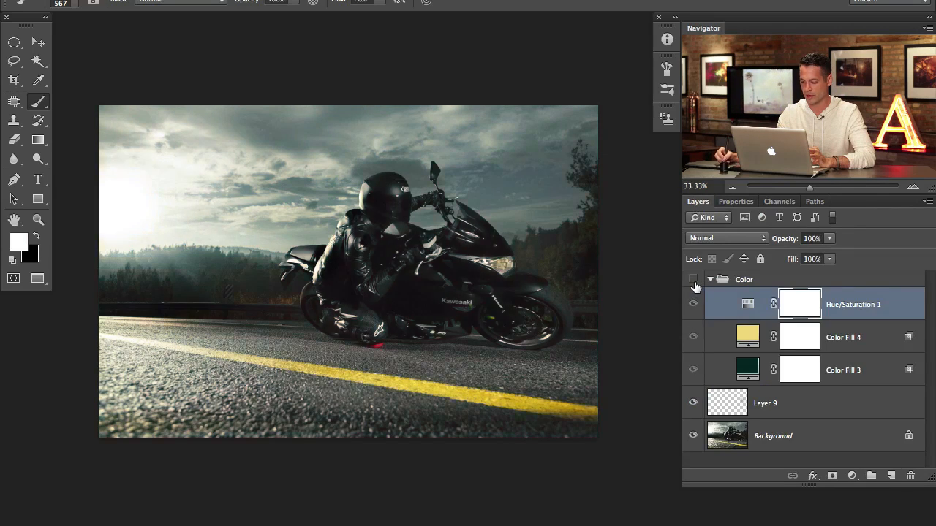
click(693, 280)
click(693, 280)
click(693, 280)
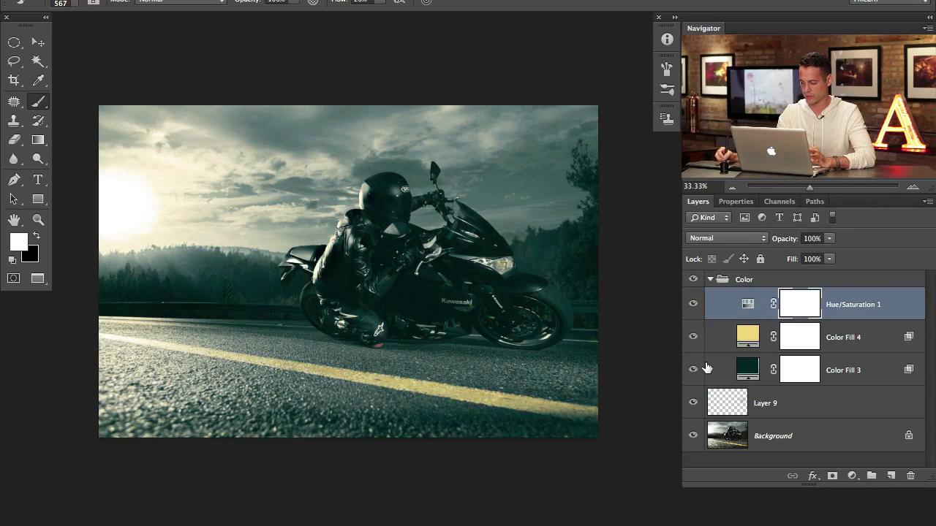
Step: Collapse the Color group and add a Curves adjustment layer directly above Layer 9
click(709, 281)
click(809, 316)
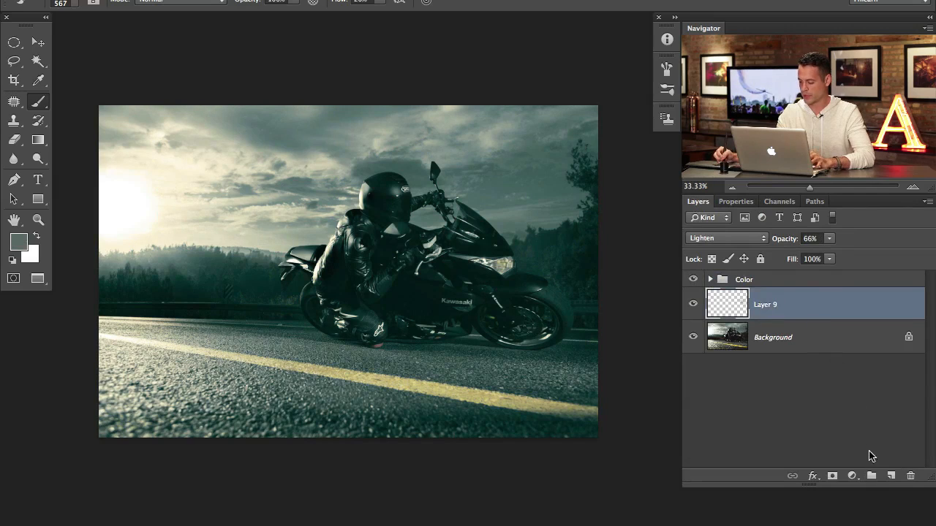
click(859, 477)
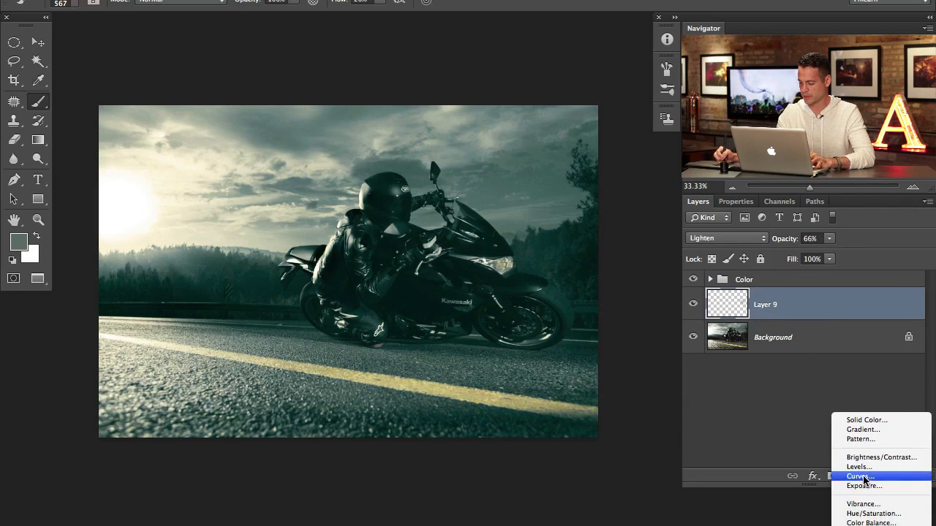
click(857, 479)
click(698, 204)
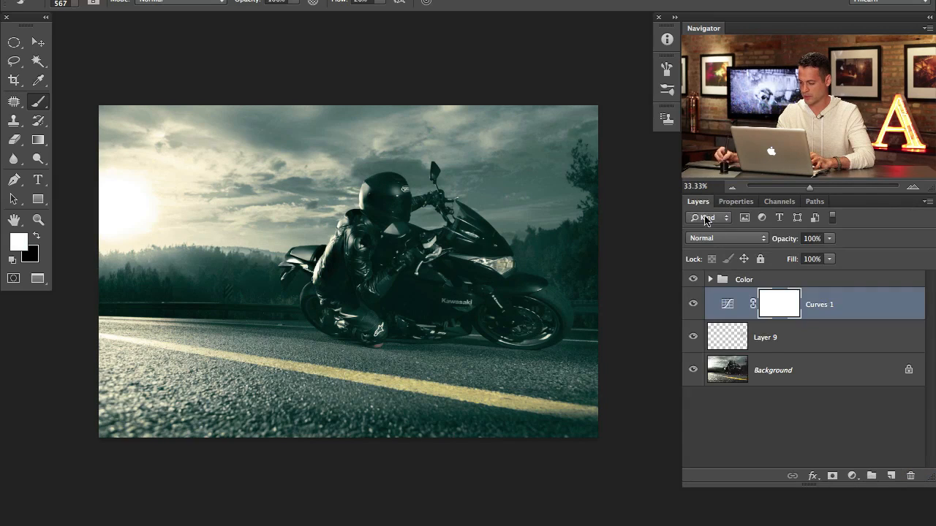
Step: Group the Curves 1 and Layer 9 layers together and expand the new group
click(790, 338)
click(833, 317)
shift+click(831, 342)
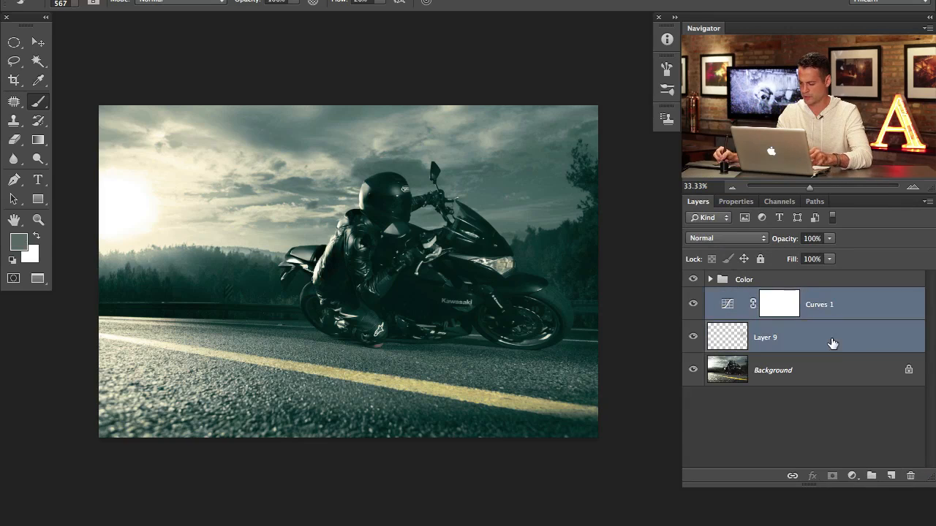
key(ctrl+g)
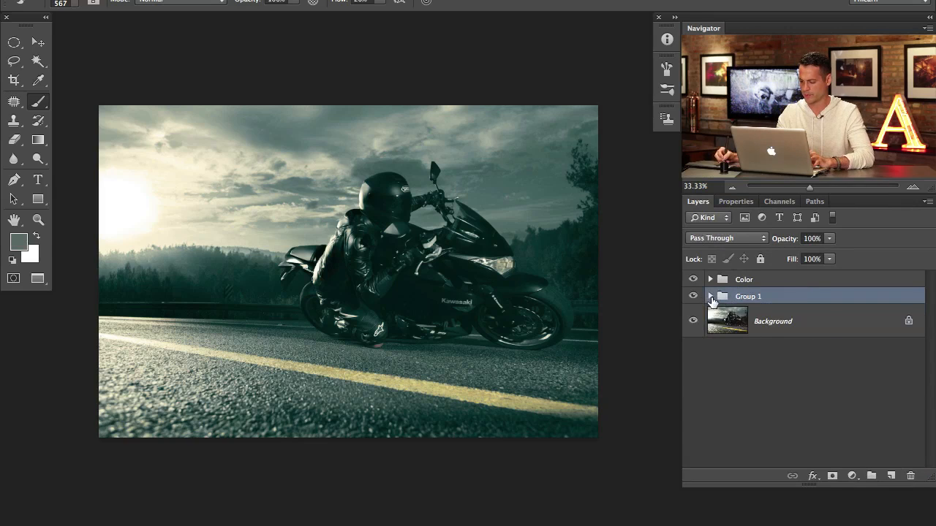
click(710, 296)
Step: Pull the Curves 1 midtones down to darken the photo strongly, and invert the adjustment's mask to black
double_click(760, 329)
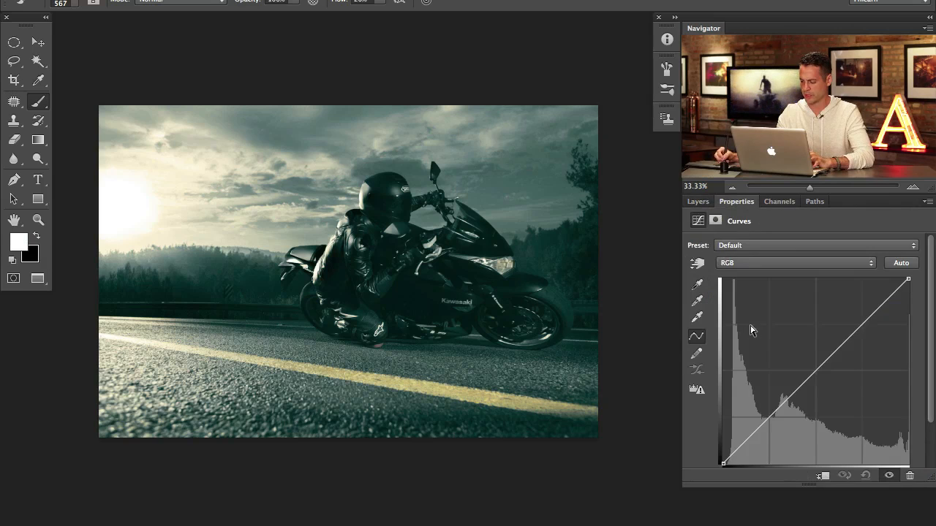
drag(564, 361, 550, 349)
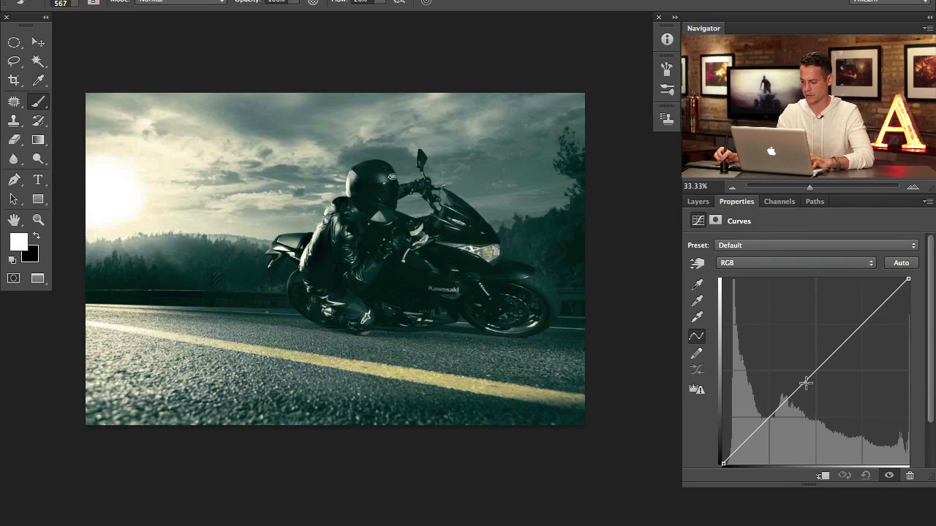
drag(804, 383, 827, 420)
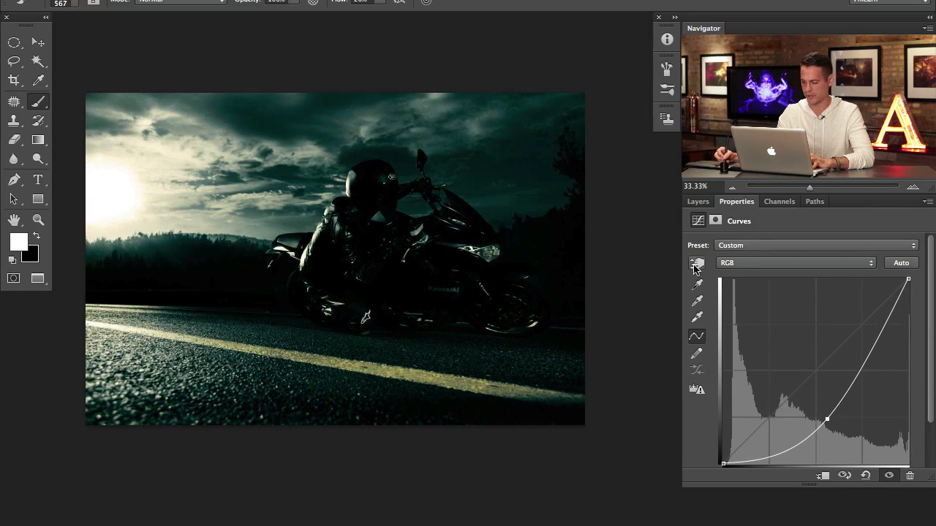
click(697, 204)
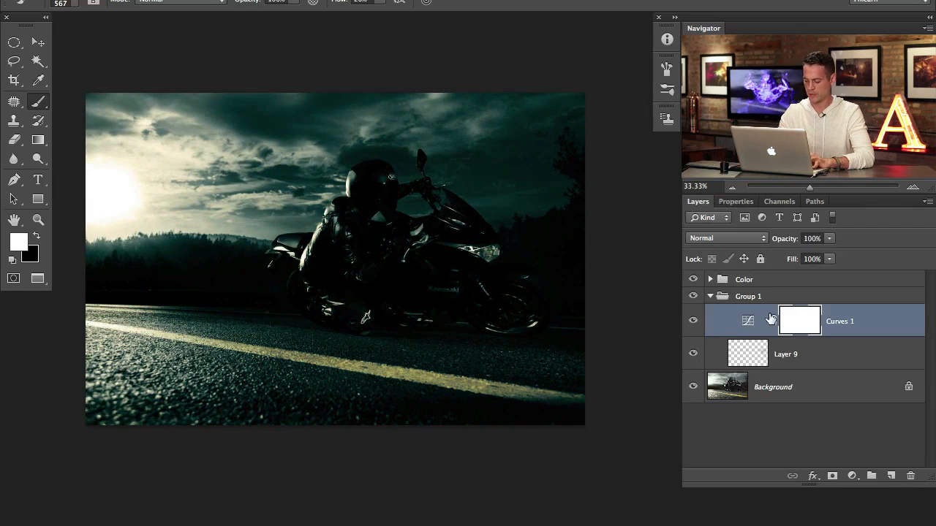
key(ctrl+i)
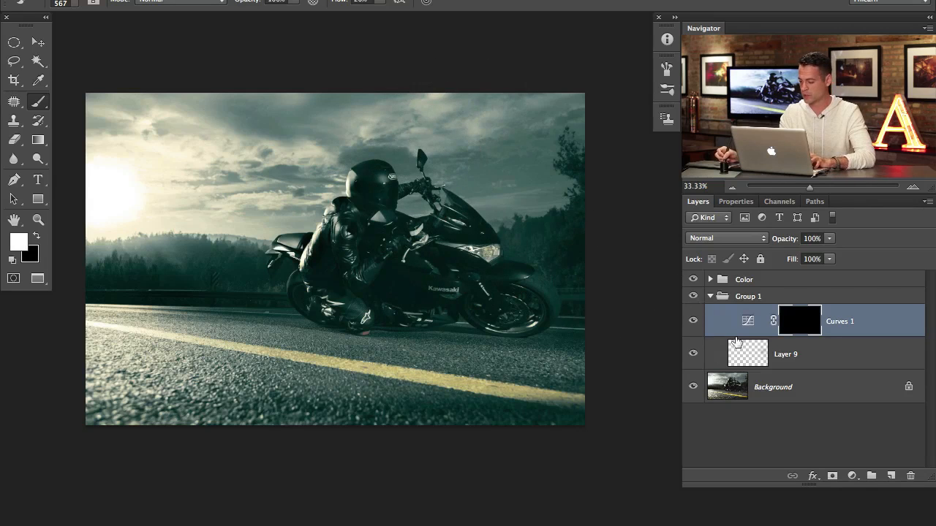
Step: Paint white with the soft brush on the Curves 1 mask across the whole road to darken the foreground
click(693, 296)
click(693, 297)
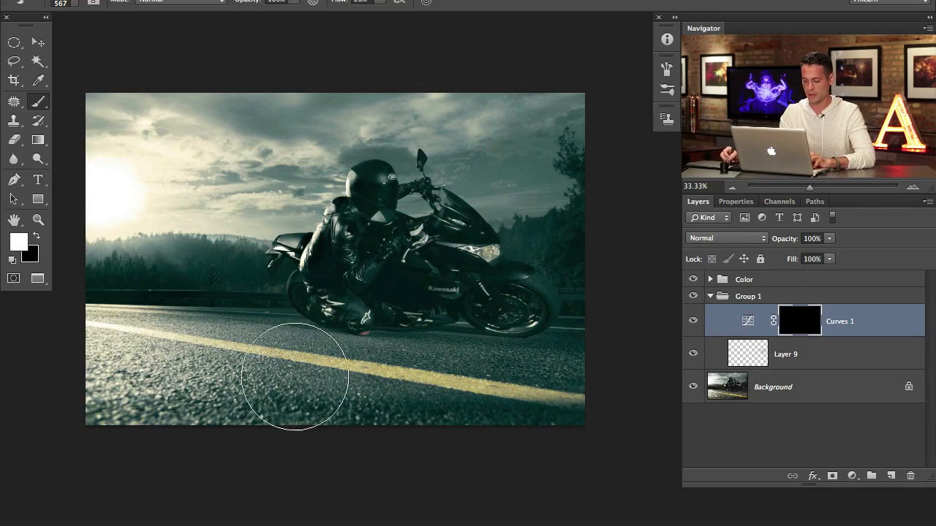
mouse_move(295, 377)
mouse_down()
mouse_move(393, 390)
mouse_move(577, 355)
mouse_up()
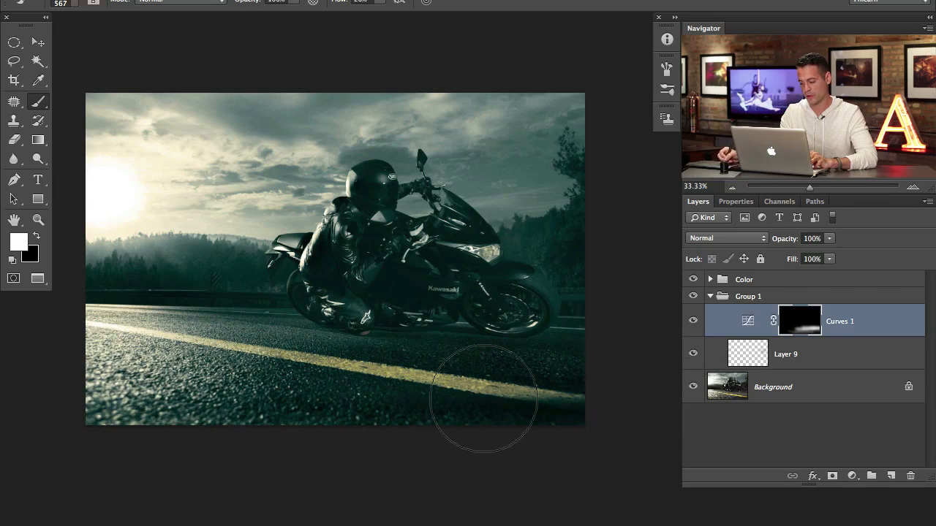
mouse_move(533, 338)
mouse_down()
mouse_move(435, 402)
mouse_move(619, 411)
mouse_up()
Step: Inspect the Curves 1 mask on its own and compare the photo with and without the Curves adjustment
alt+click(809, 329)
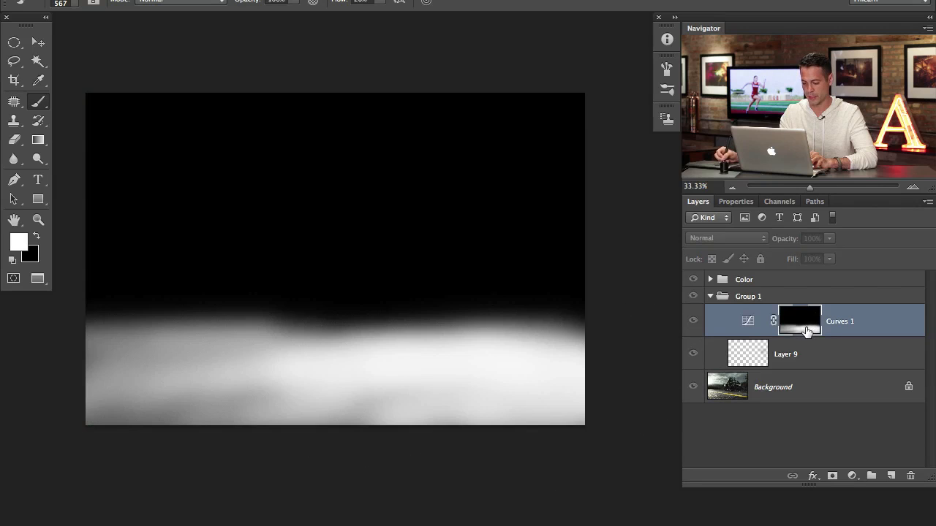
alt+click(787, 329)
key(x)
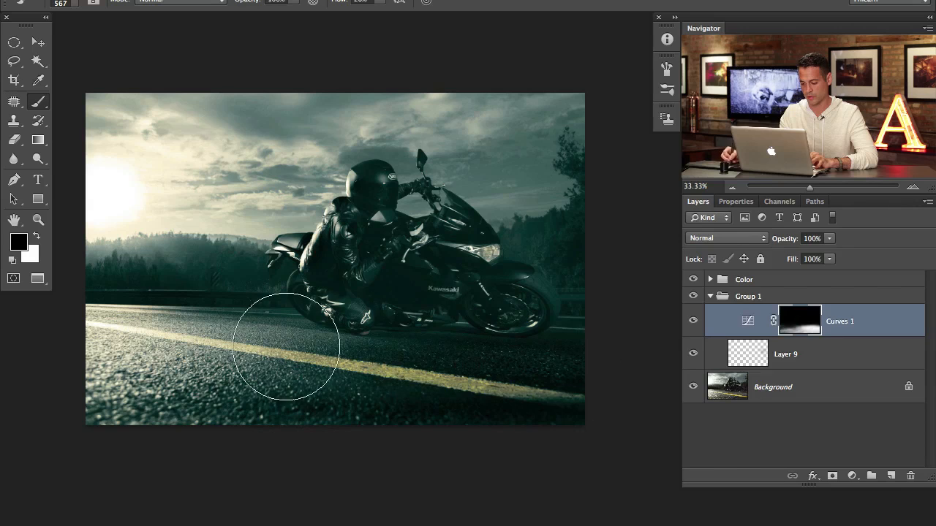
click(693, 322)
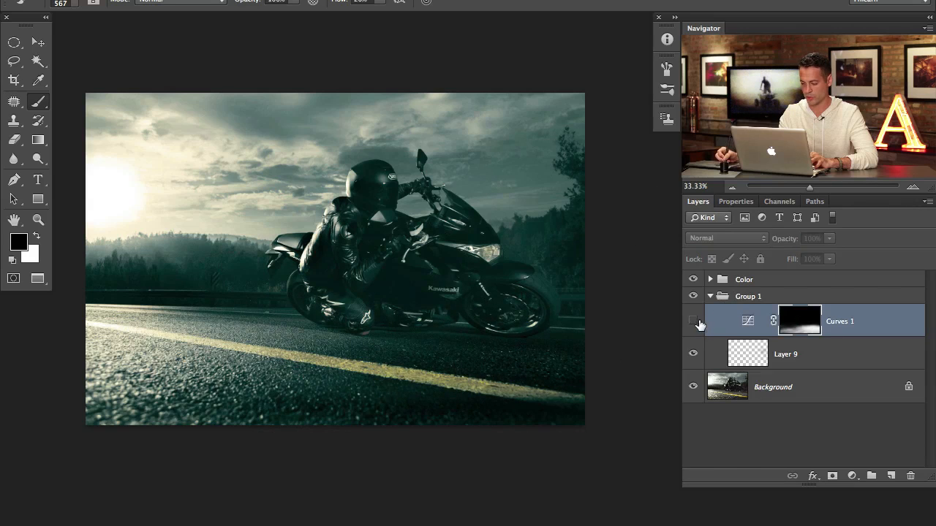
click(693, 322)
click(693, 323)
click(691, 330)
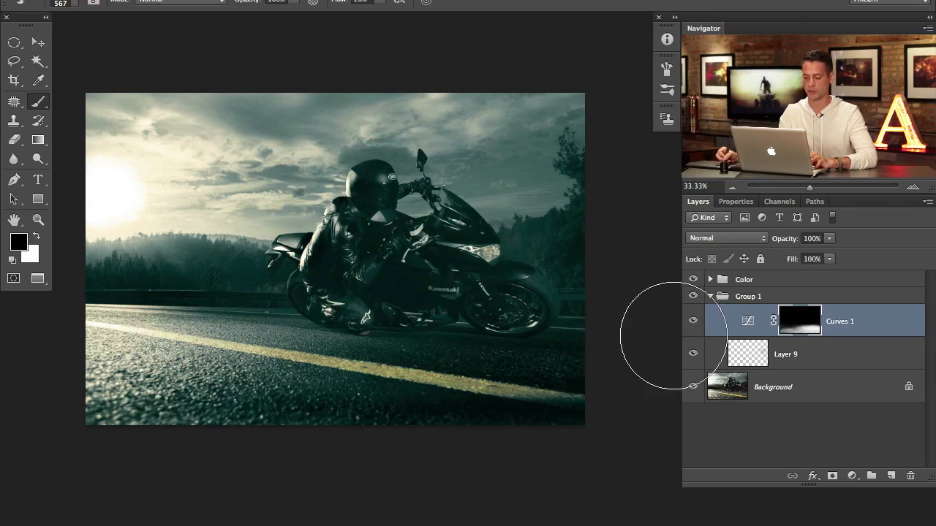
click(694, 329)
click(695, 329)
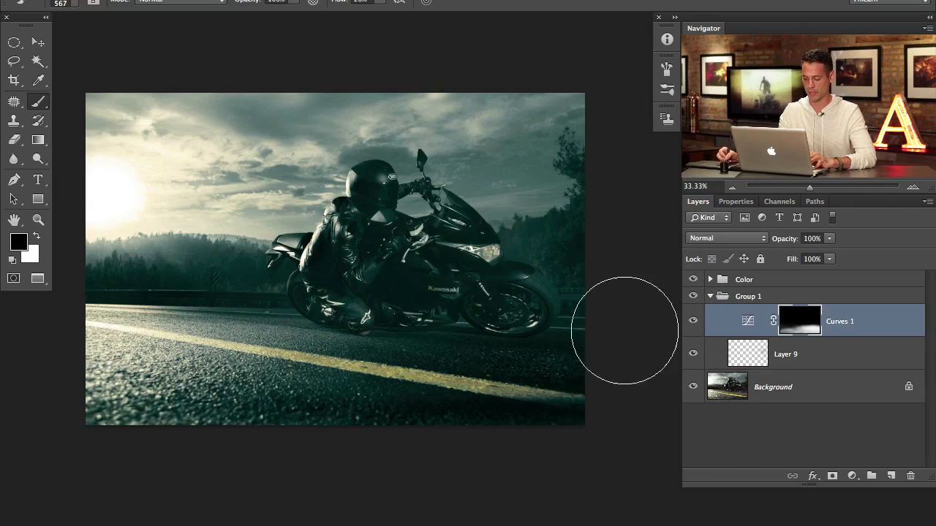
Step: Refine the Curves 1 mask over the sky and the trees at the photo's edge, alternating white and black paint
key(x)
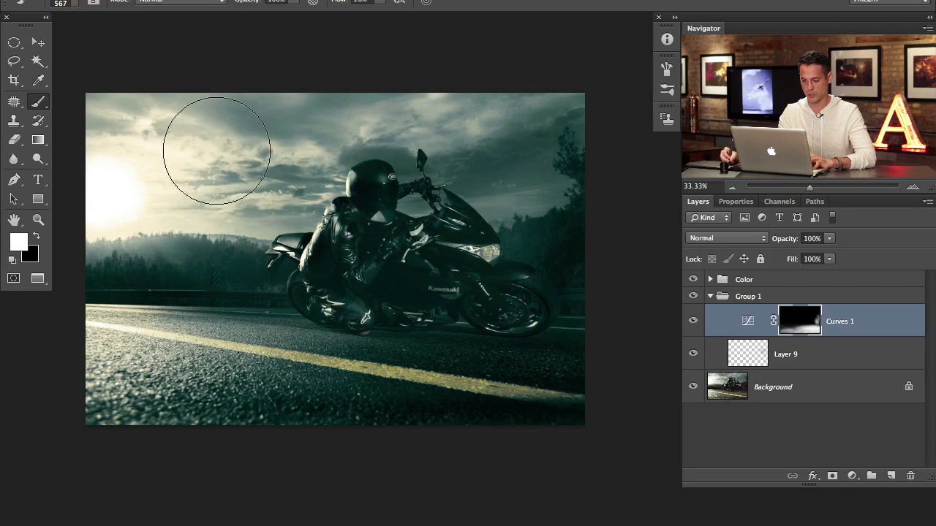
mouse_move(187, 150)
mouse_down()
mouse_move(424, 105)
mouse_move(588, 88)
mouse_move(464, 92)
mouse_move(263, 192)
mouse_move(341, 170)
mouse_up()
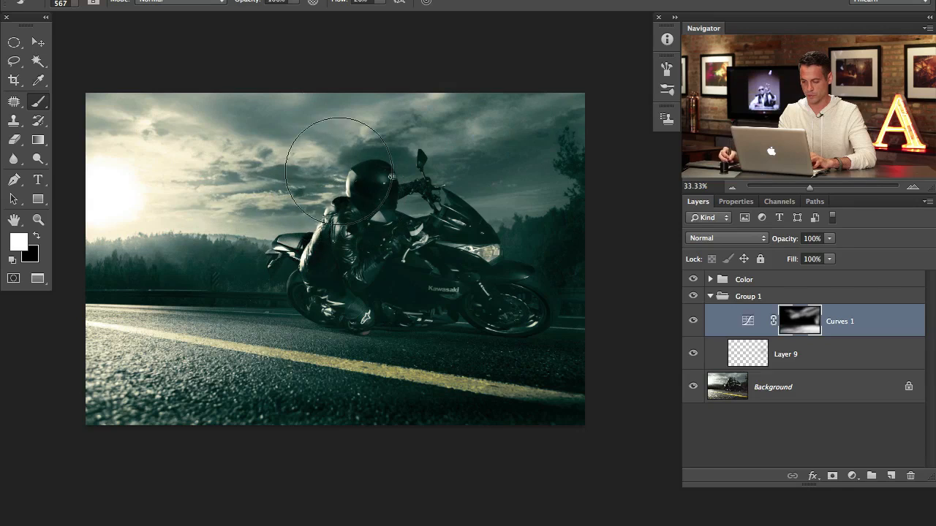
key(x)
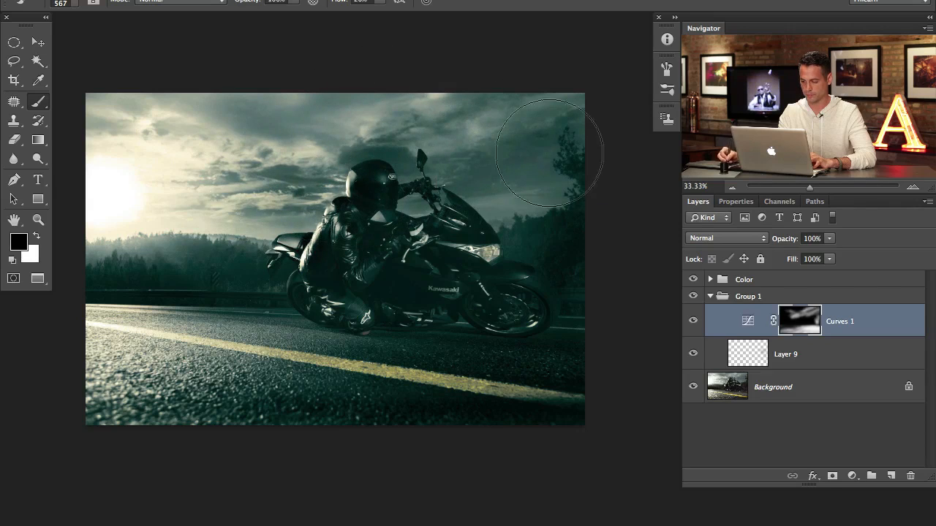
key(x)
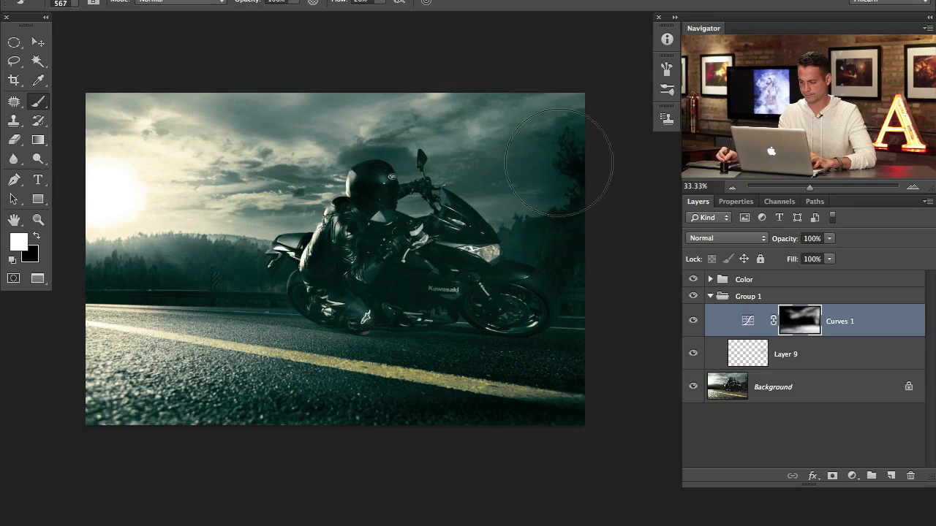
key(x)
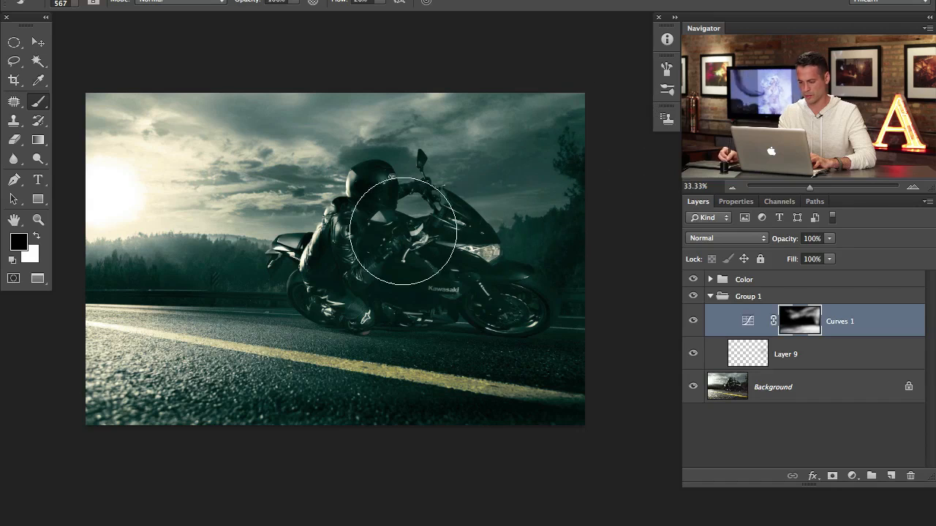
key(x)
key(x)
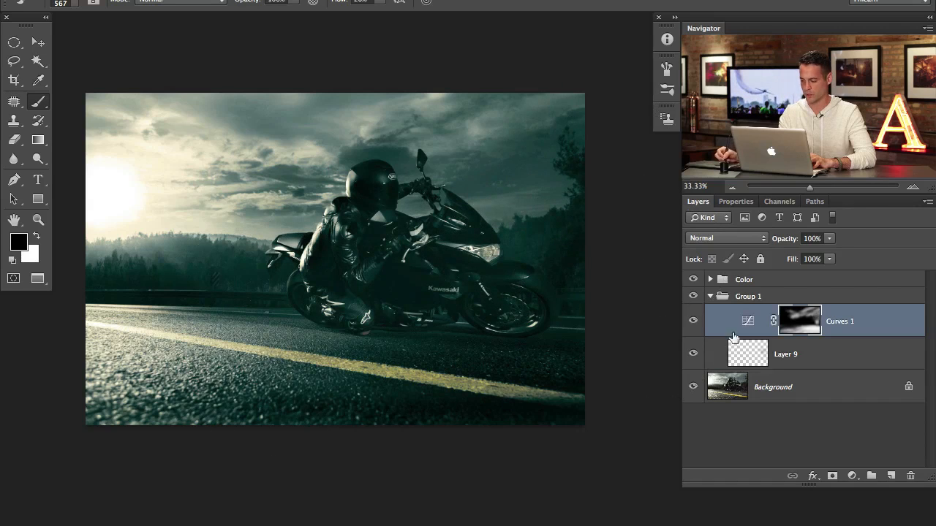
Step: Lower the Curves 1 layer's opacity to 80%, comparing the photo with and without the darkening
click(693, 322)
click(693, 322)
click(693, 322)
click(693, 321)
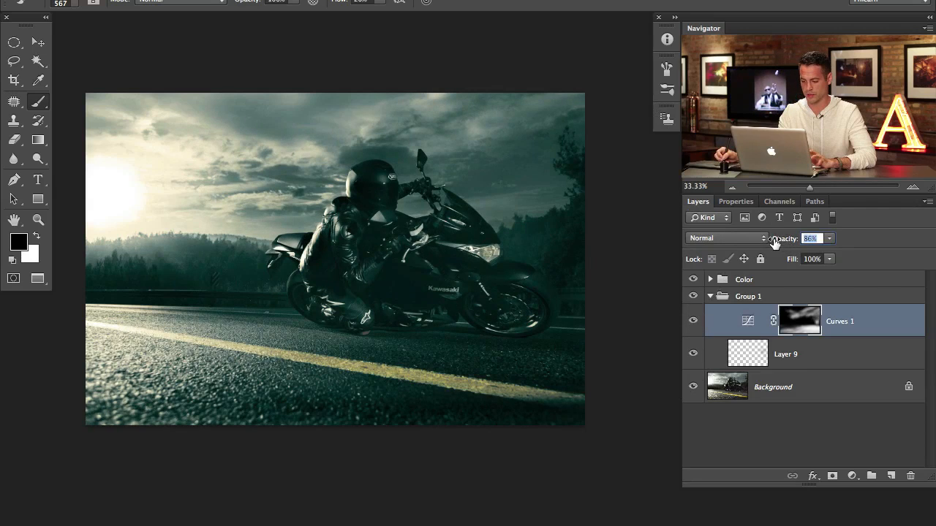
click(693, 321)
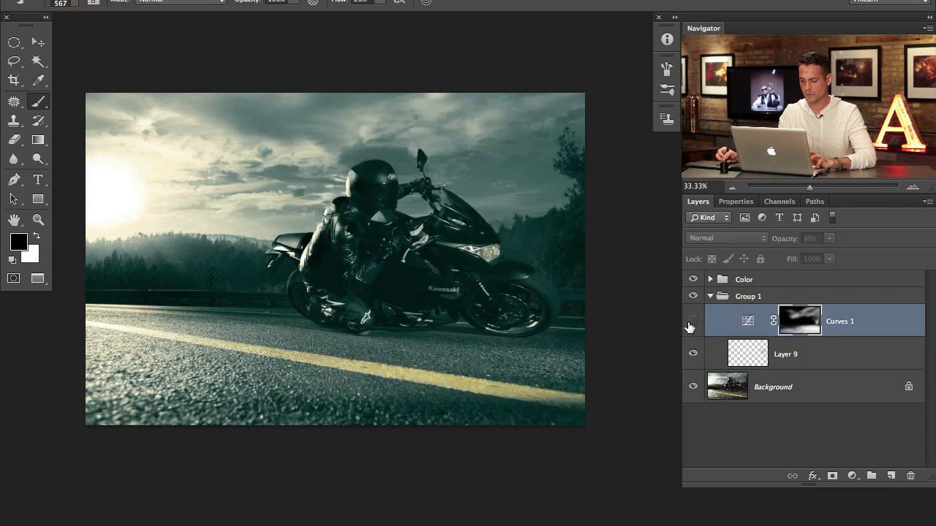
click(693, 321)
click(693, 322)
click(693, 322)
click(693, 322)
click(693, 322)
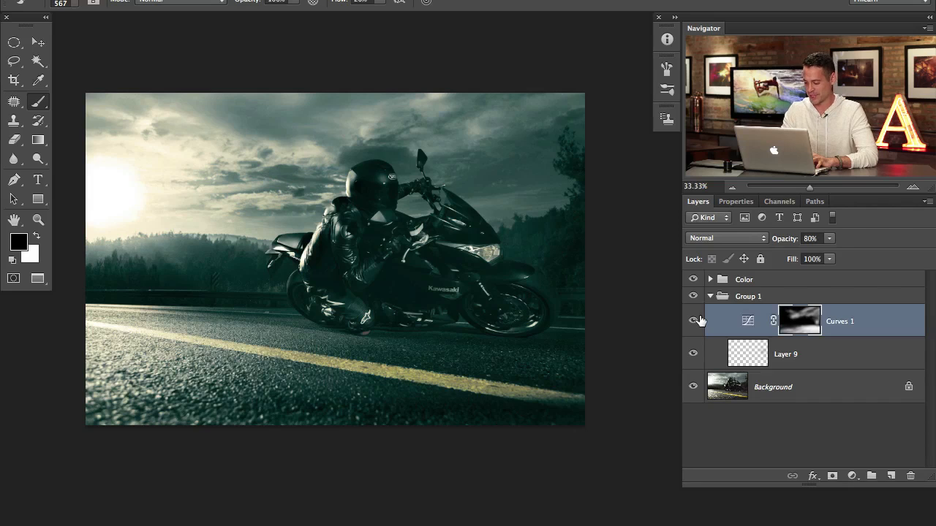
Step: Add a new layer above Curves 1 and outline a polygonal selection widening from the headlight past the photo's edge
key(ctrl+shift+alt+n)
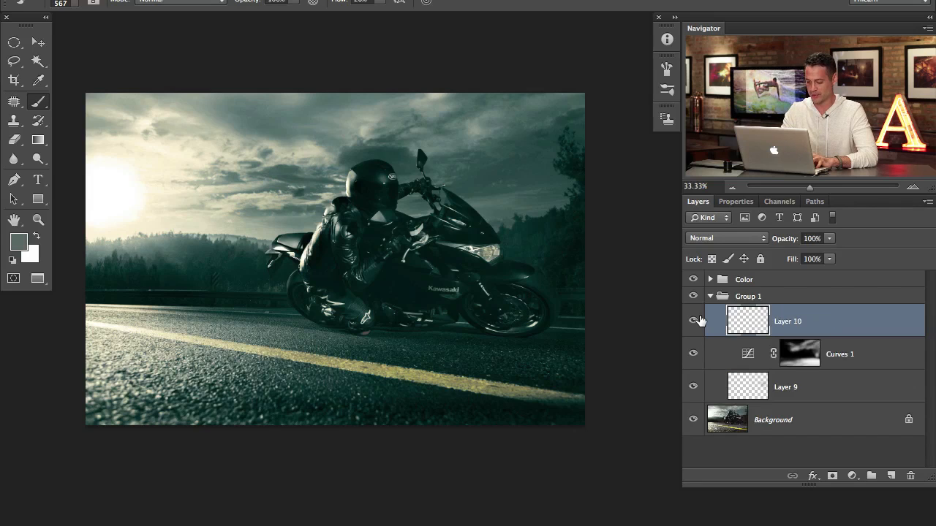
key(ctrl+plus)
key(ctrl+plus)
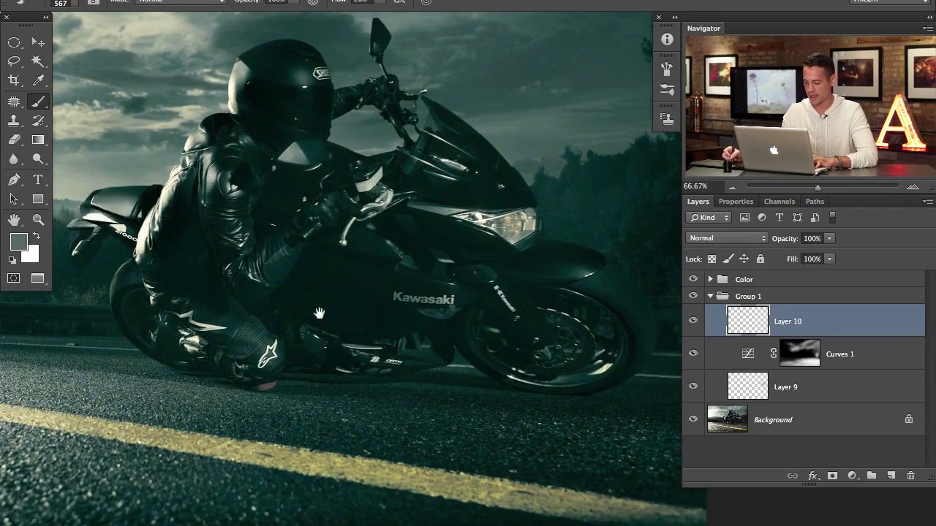
drag(319, 313, 137, 349)
click(12, 63)
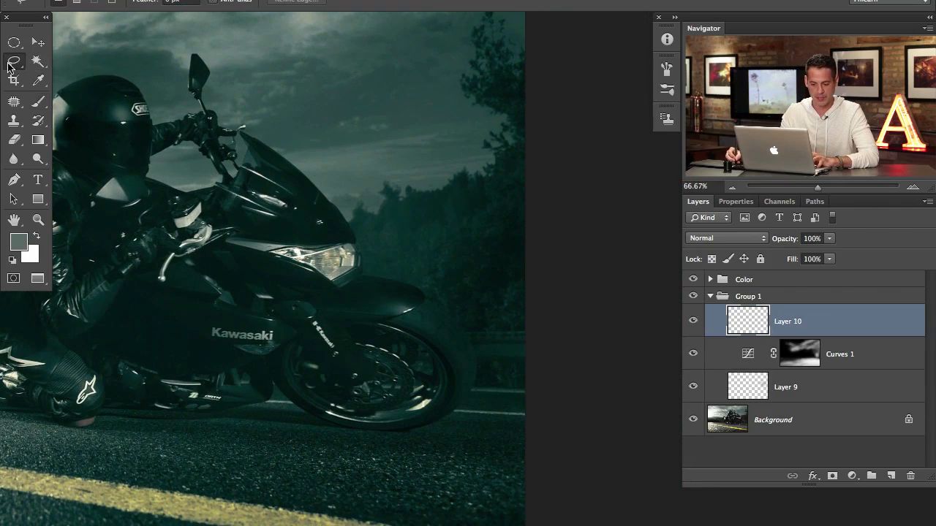
drag(14, 63, 81, 71)
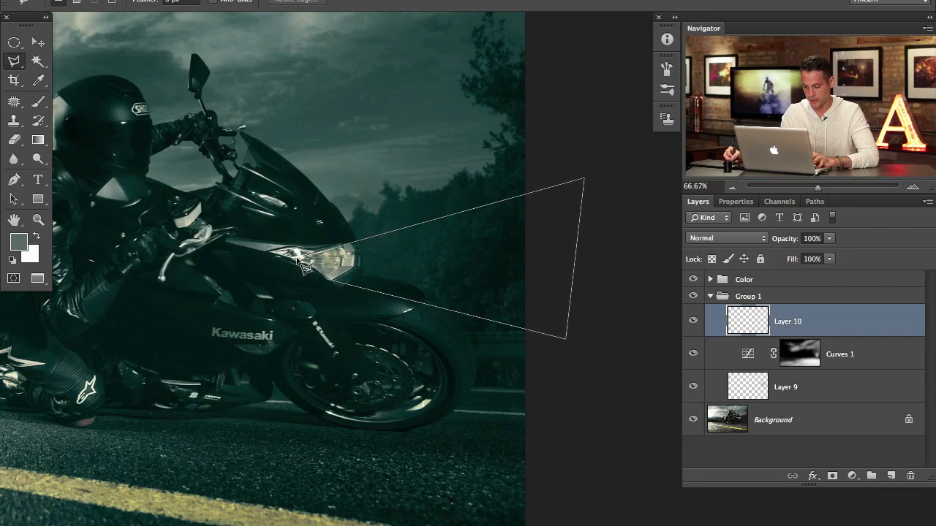
click(304, 261)
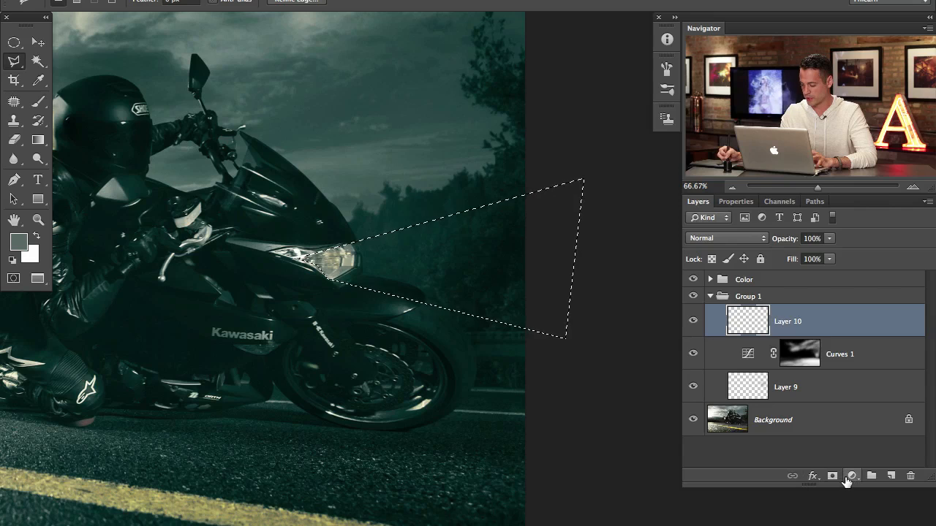
Step: Add a Curves adjustment limited to the beam selection and raise its RGB curve steeply to brighten the area
click(848, 478)
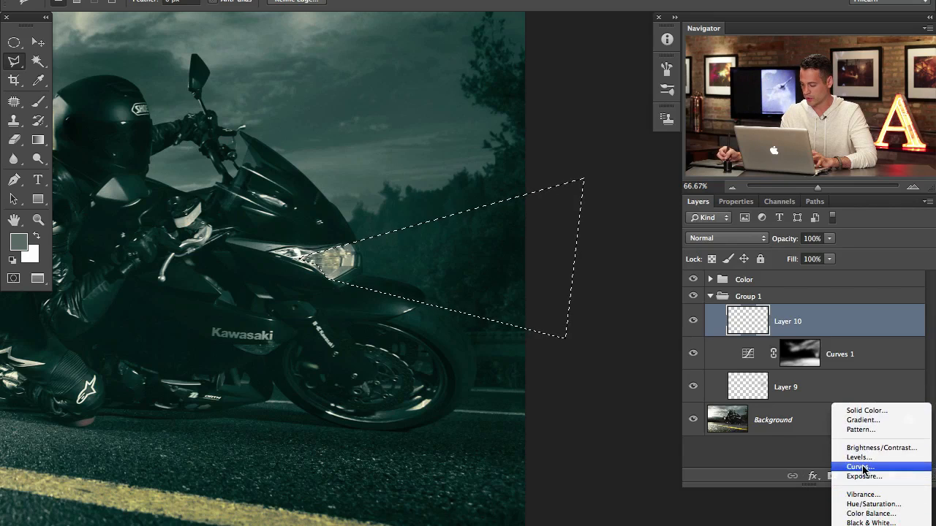
click(861, 467)
drag(811, 375, 775, 329)
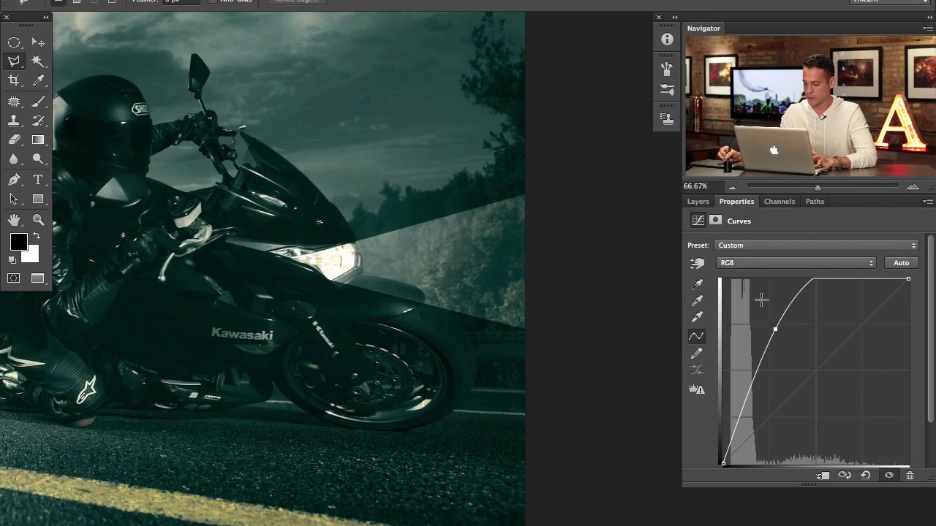
click(697, 203)
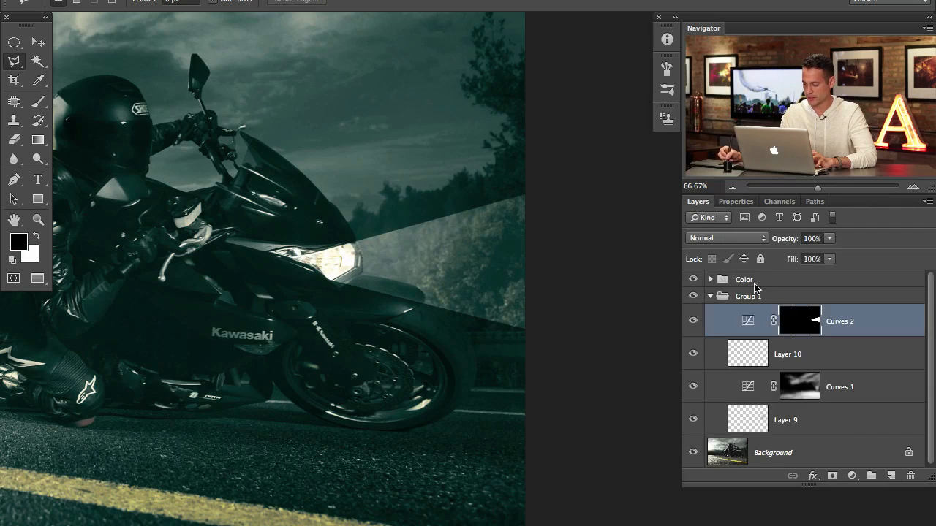
Step: Compare the photo with and without the Curves 2 headlight beam
click(699, 325)
click(699, 325)
click(700, 328)
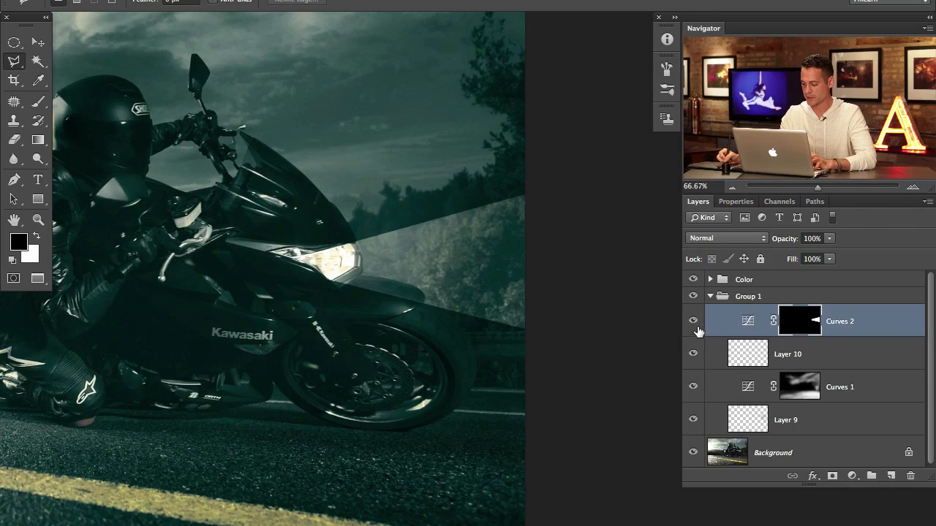
click(693, 323)
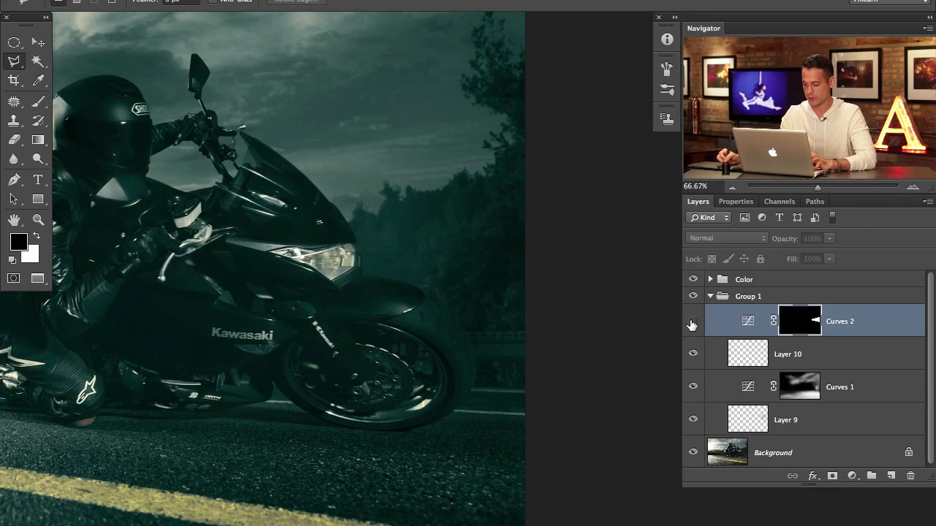
click(693, 324)
click(693, 323)
click(693, 323)
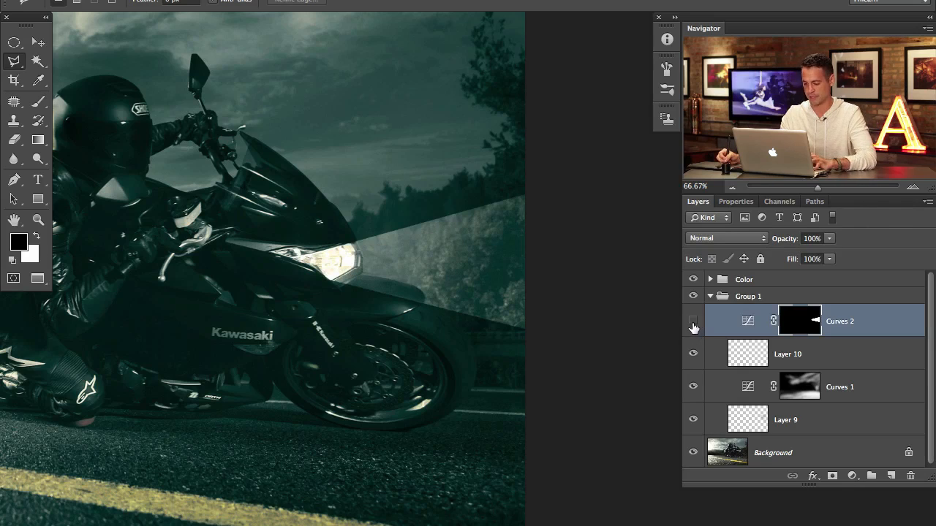
click(693, 323)
click(693, 324)
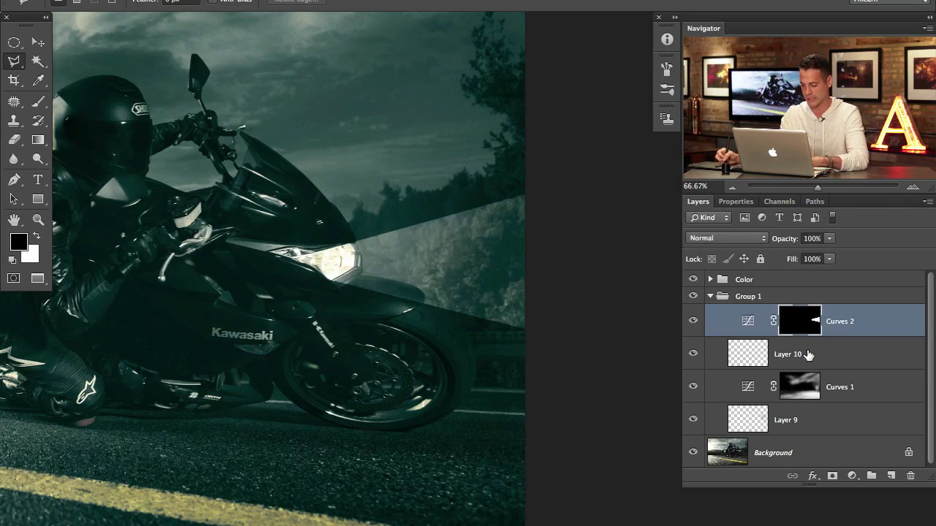
Step: Duplicate the Curves 2 layer twice and hide both copies
key(ctrl+j)
key(ctrl+j)
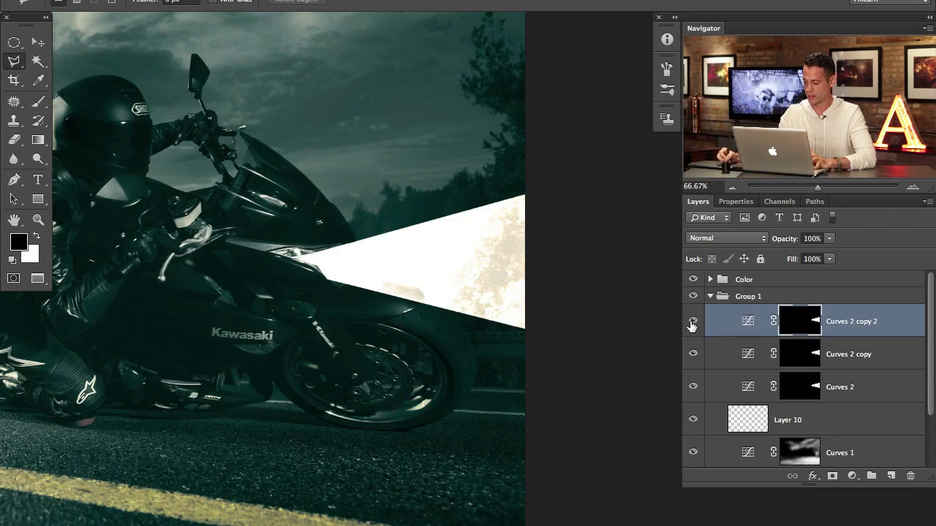
drag(691, 325, 692, 356)
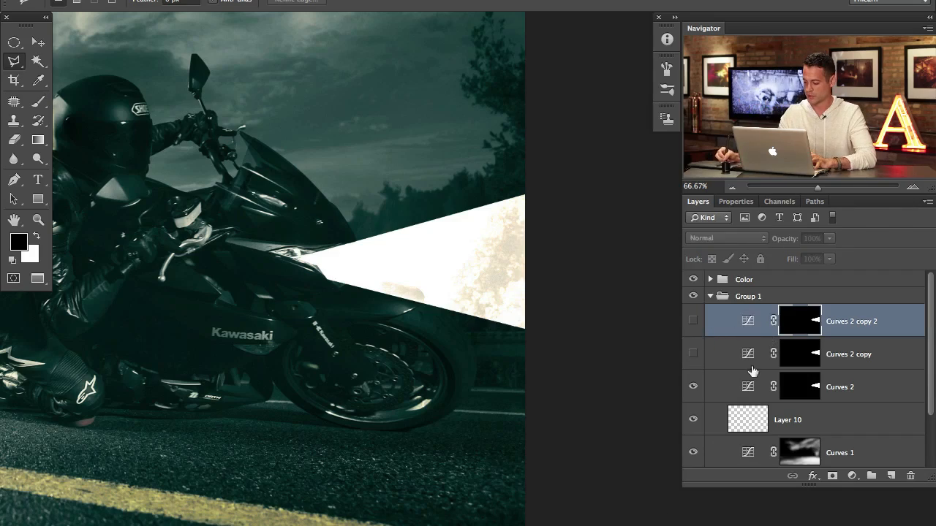
Step: Show Curves 2 copy and scale its mask into a narrower beam centred within the wide one at the headlight
click(850, 349)
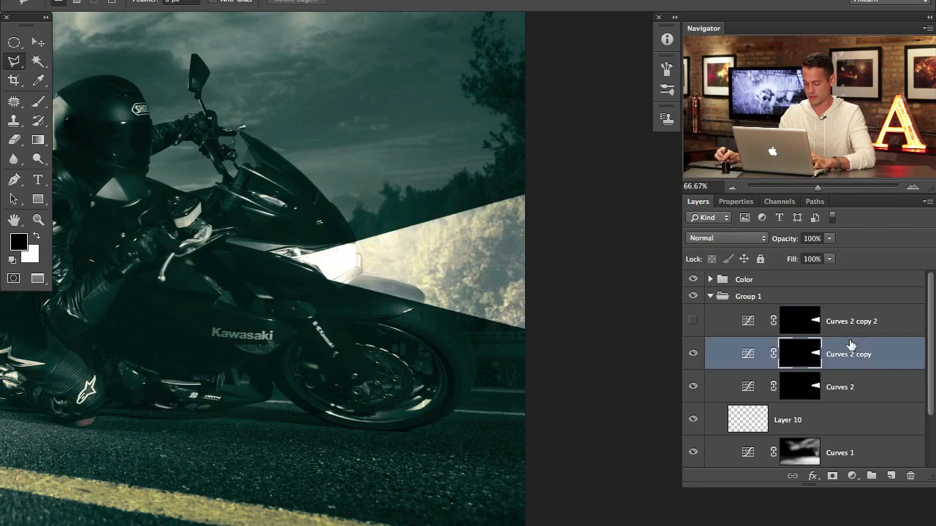
key(ctrl+t)
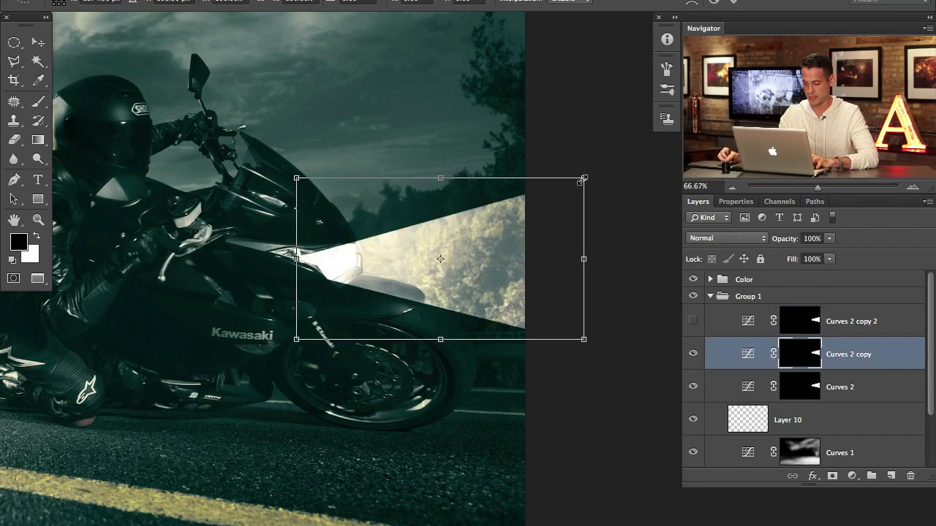
drag(549, 212, 503, 259)
mouse_move(399, 271)
mouse_down()
mouse_move(385, 272)
mouse_move(582, 263)
mouse_move(503, 262)
mouse_up()
key(Return)
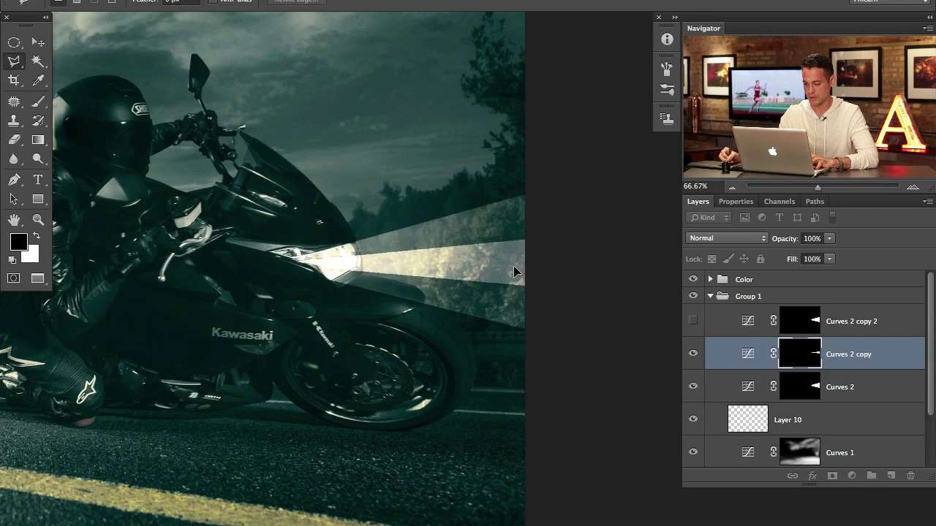
Step: Compare the photo with and without the narrower beam of Curves 2 copy
click(693, 354)
click(694, 355)
click(693, 355)
click(693, 355)
Step: Show Curves 2 copy 2, squash its mask into a thin sliver and position it along the centre of the beam
click(693, 321)
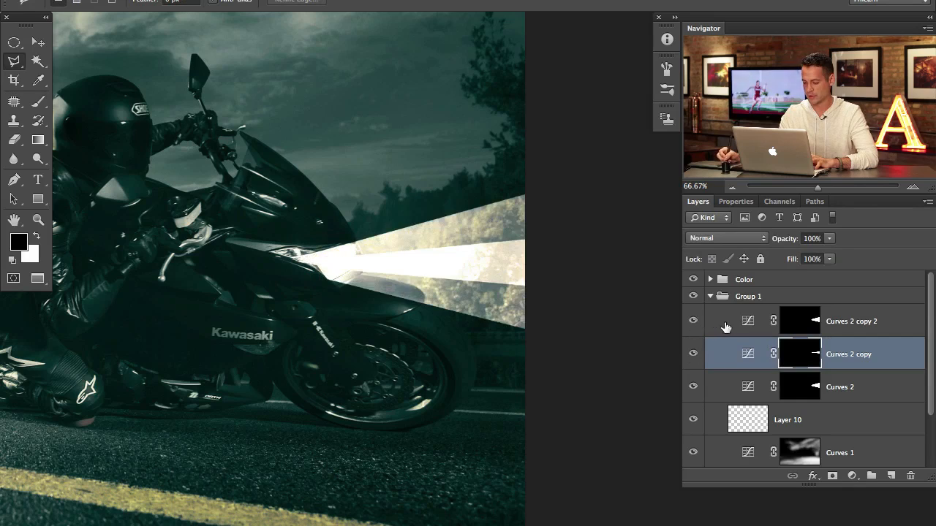
click(855, 324)
key(ctrl+t)
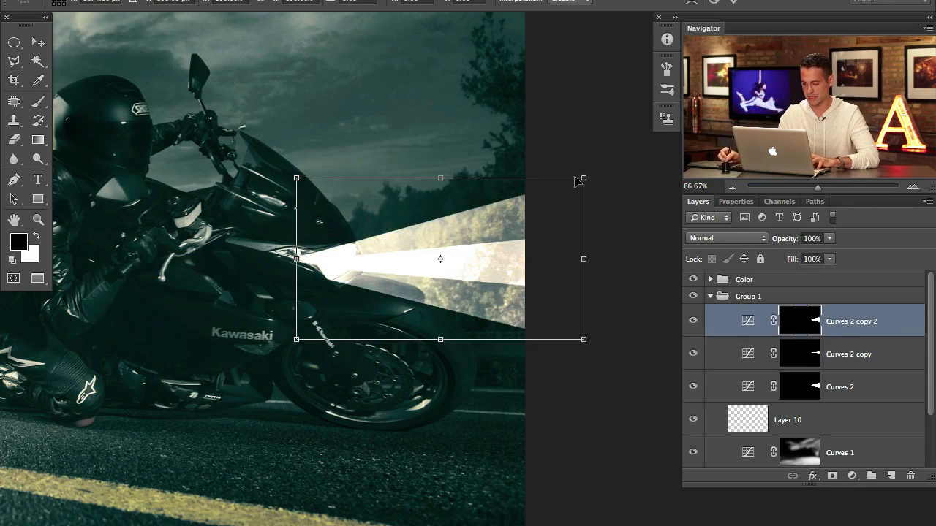
drag(585, 177, 588, 274)
drag(448, 274, 446, 263)
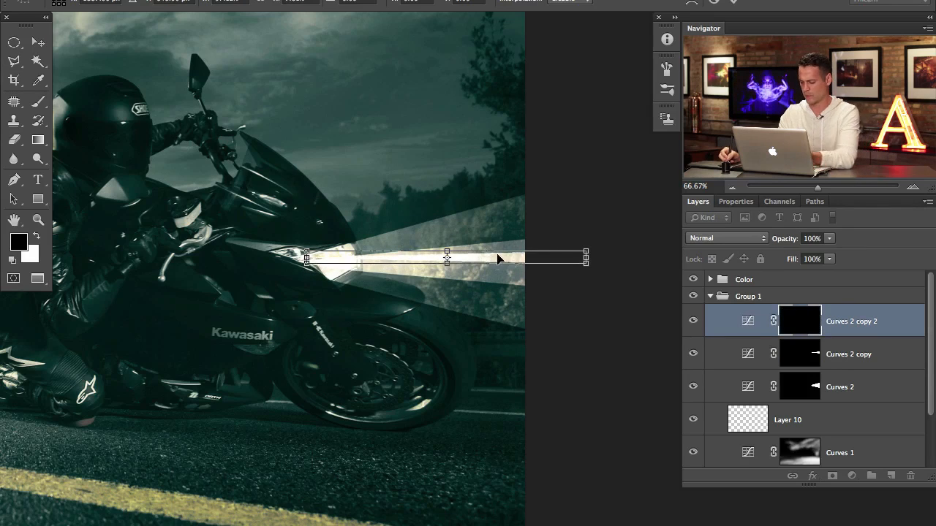
key(Return)
key(v)
drag(568, 351, 574, 354)
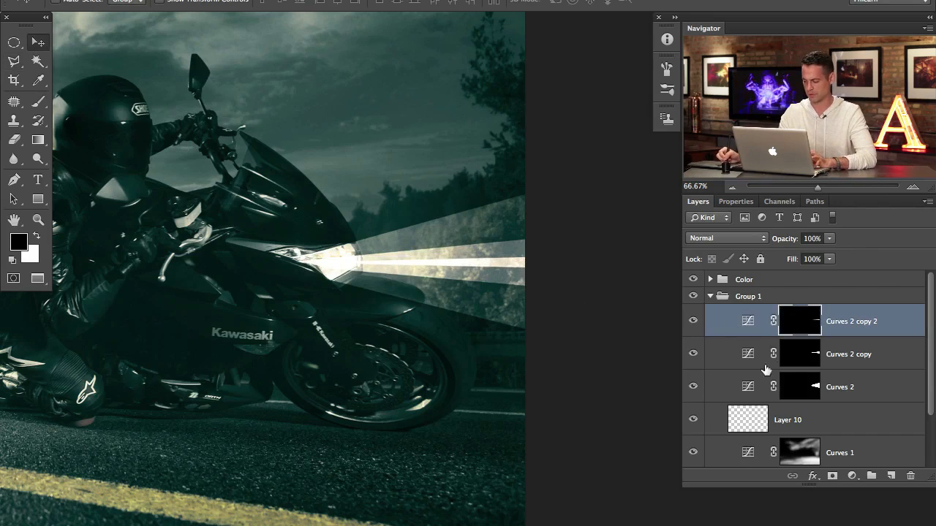
Step: Group the three beam layers Curves 2, Curves 2 copy and Curves 2 copy 2
click(693, 388)
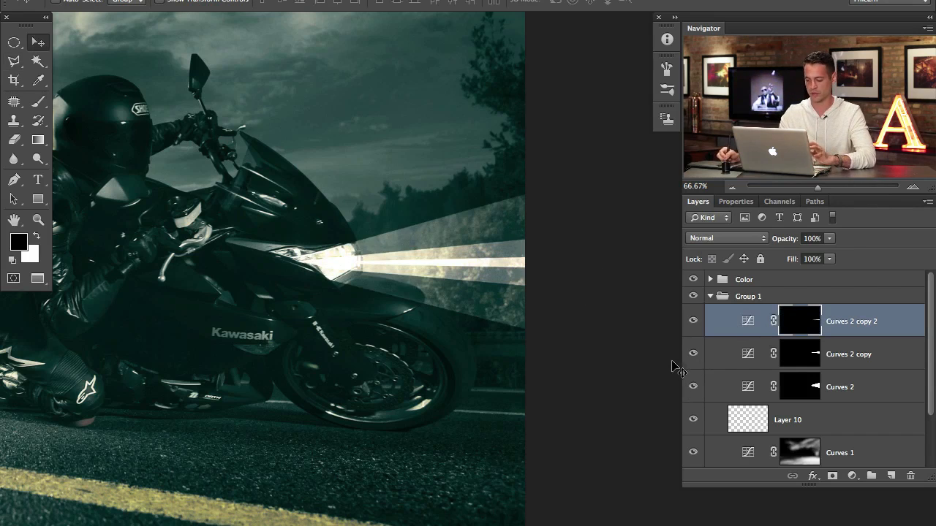
key(super+minus)
key(super+minus)
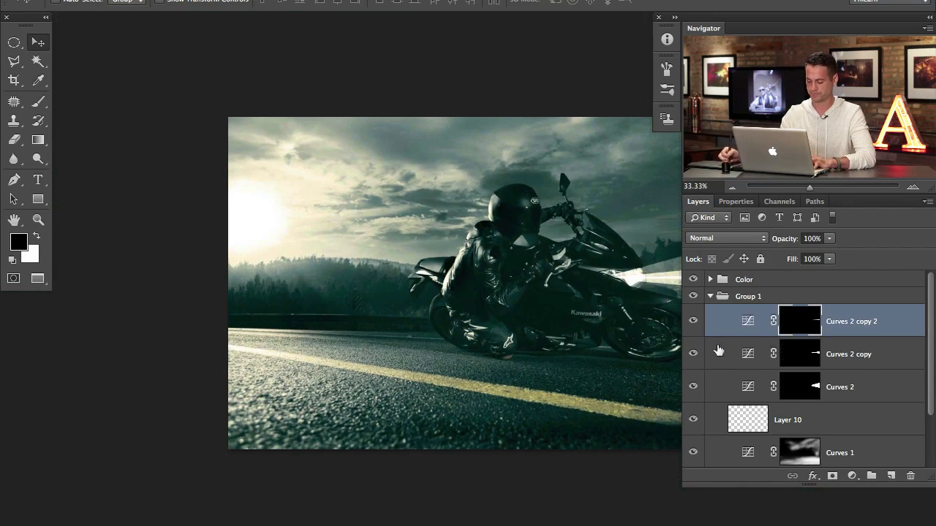
drag(585, 386, 415, 376)
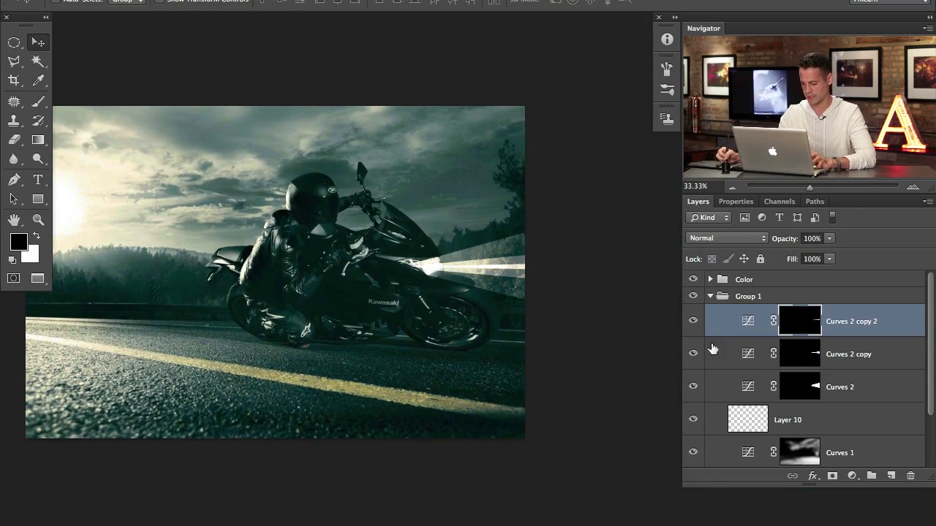
drag(498, 347, 545, 341)
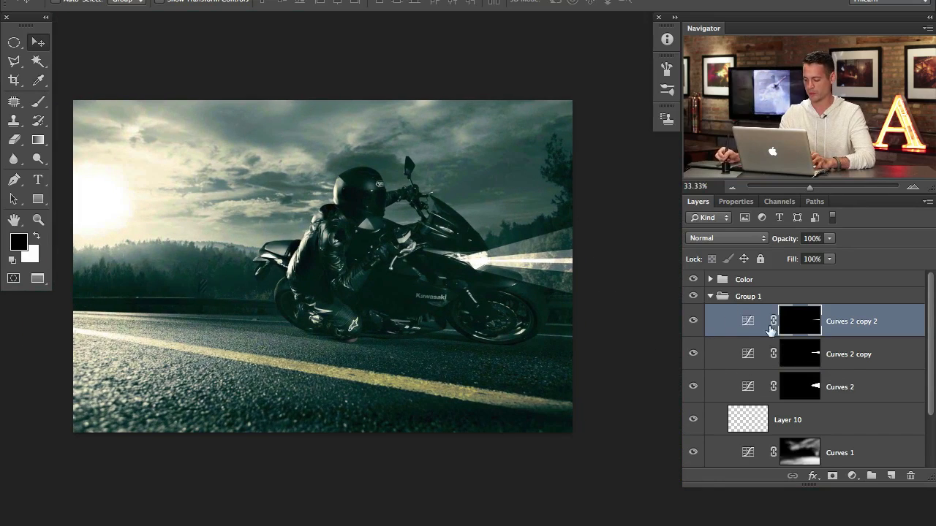
shift+click(855, 388)
key(super+g)
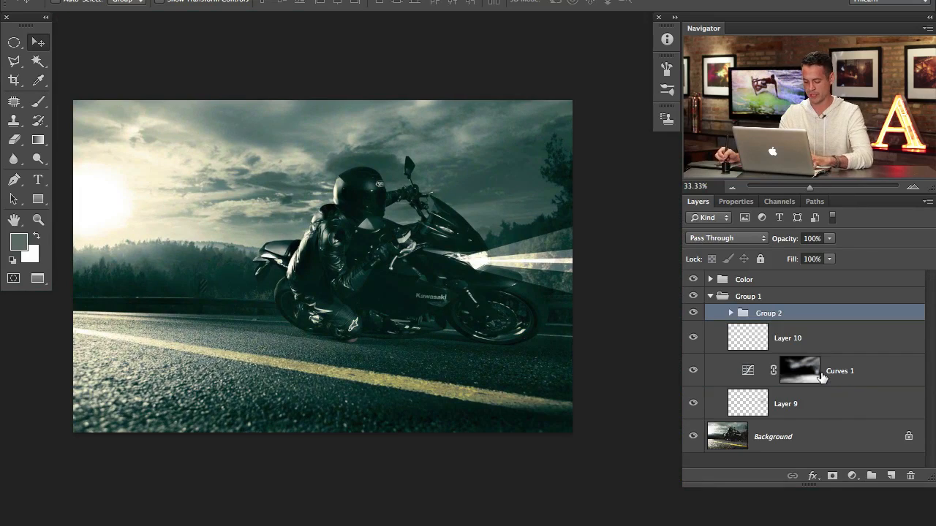
Step: Rotate the beam group slightly clockwise about a pivot placed on the headlight so the beam tilts toward the road
key(super+t)
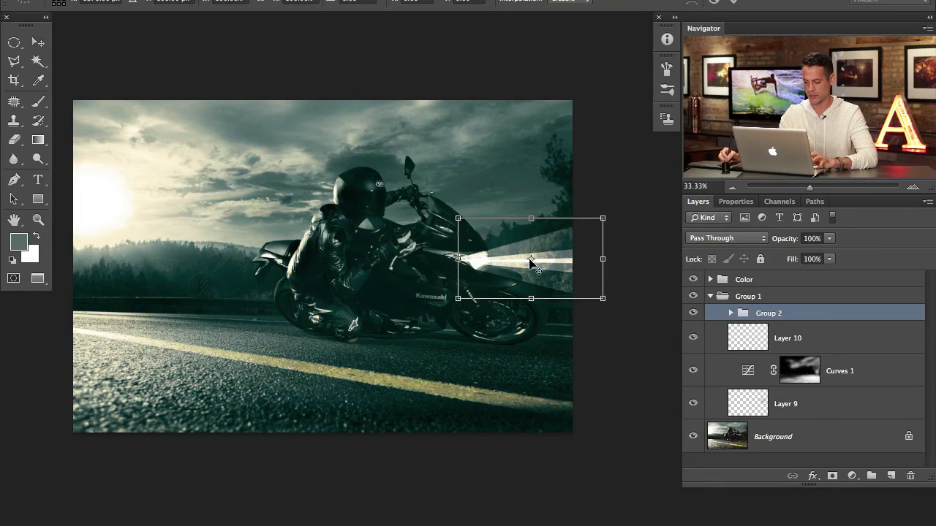
drag(532, 262, 475, 266)
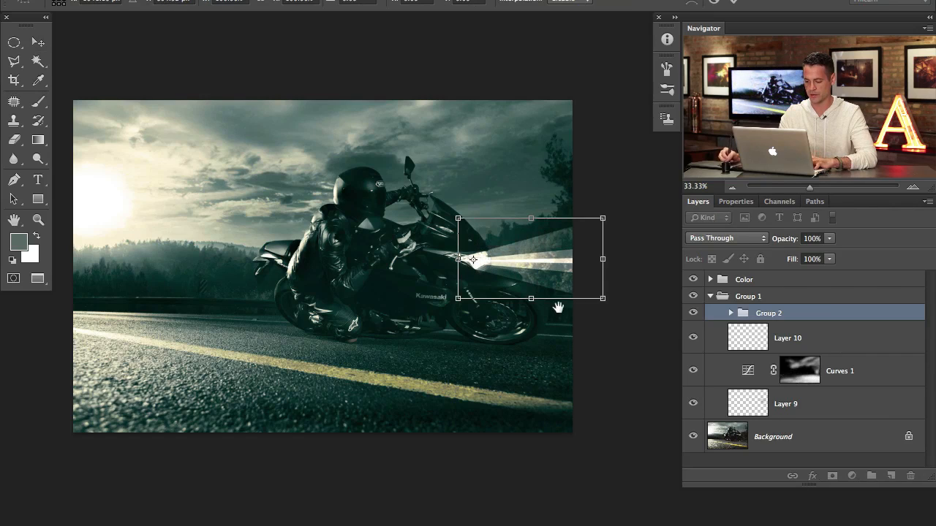
scroll(560, 309, right, 5)
mouse_move(588, 304)
mouse_down()
mouse_move(575, 354)
mouse_move(589, 271)
mouse_move(577, 358)
mouse_move(591, 284)
mouse_move(589, 320)
mouse_up()
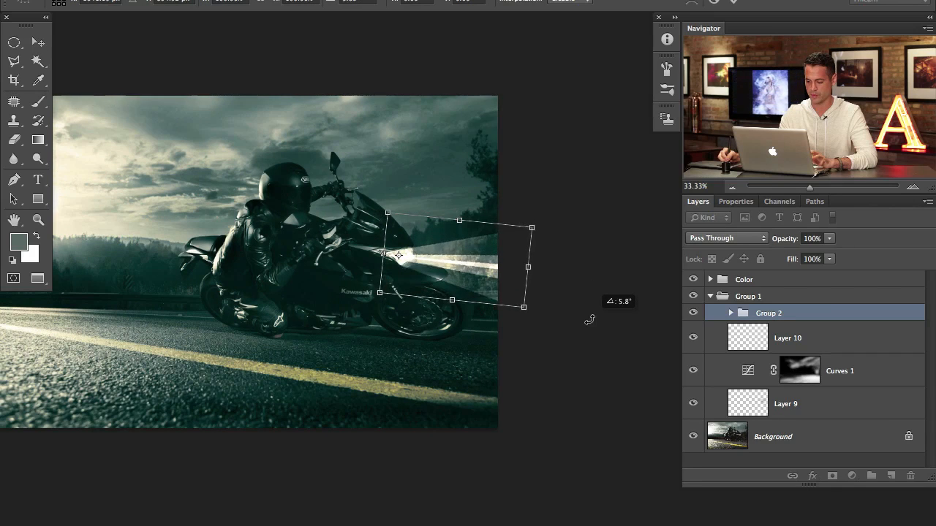
drag(589, 319, 587, 305)
key(Return)
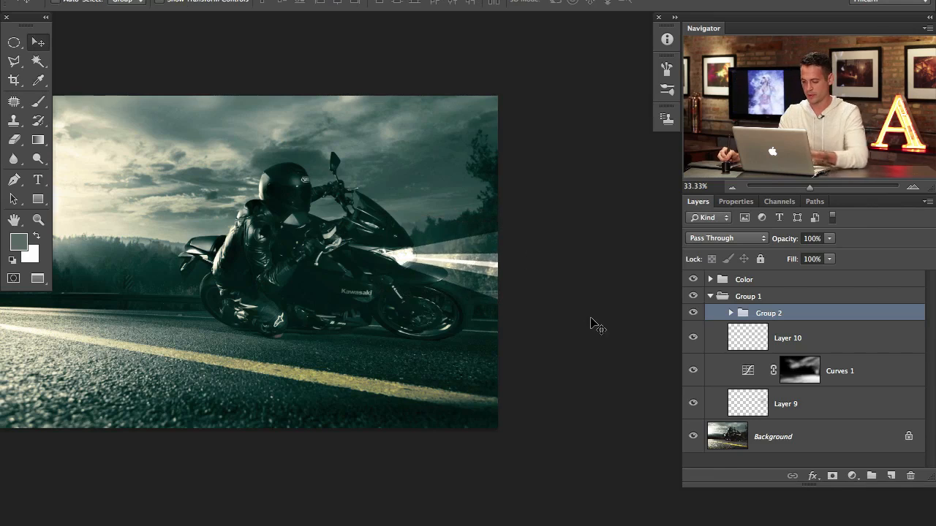
Step: Soften the wide beam by applying a Gaussian Blur with a 26.1 pixel radius to the mask of Curves 2
key(super+equal)
key(super+equal)
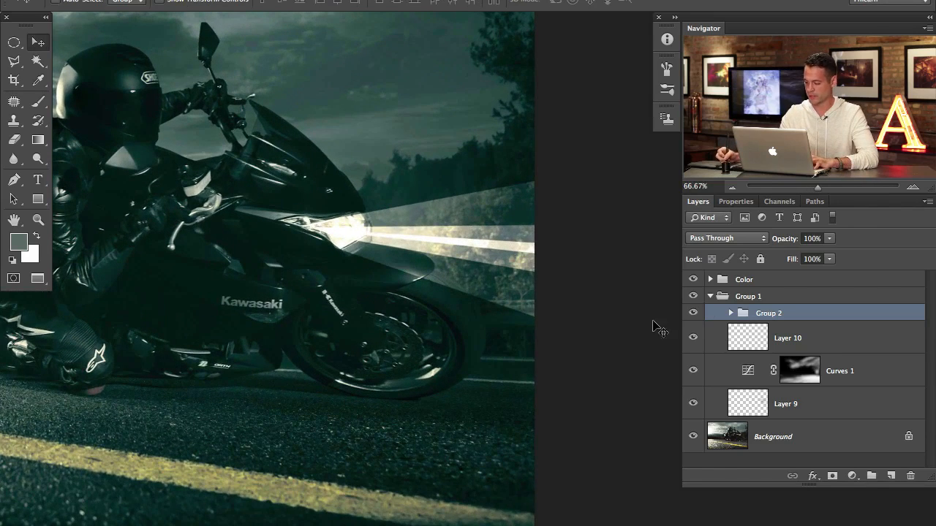
click(731, 313)
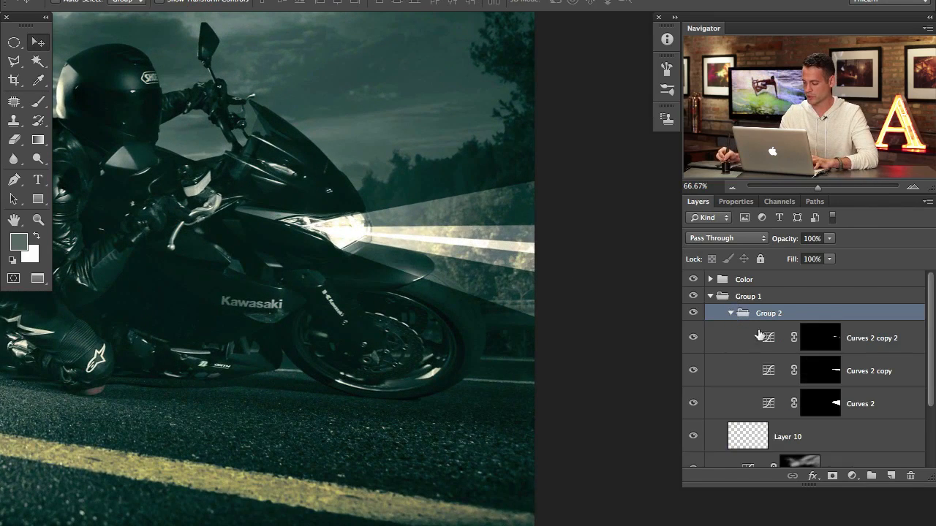
click(693, 342)
click(693, 342)
click(742, 389)
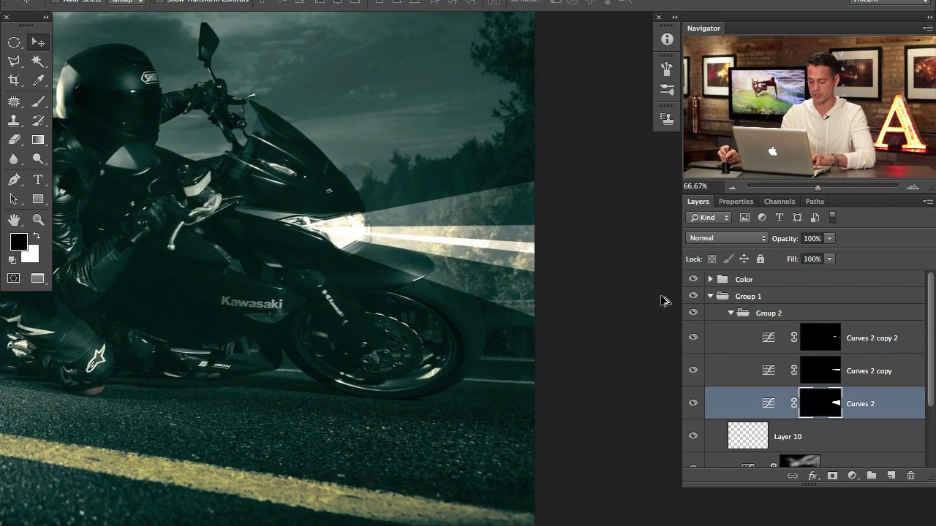
click(347, 1)
mouse_move(378, 165)
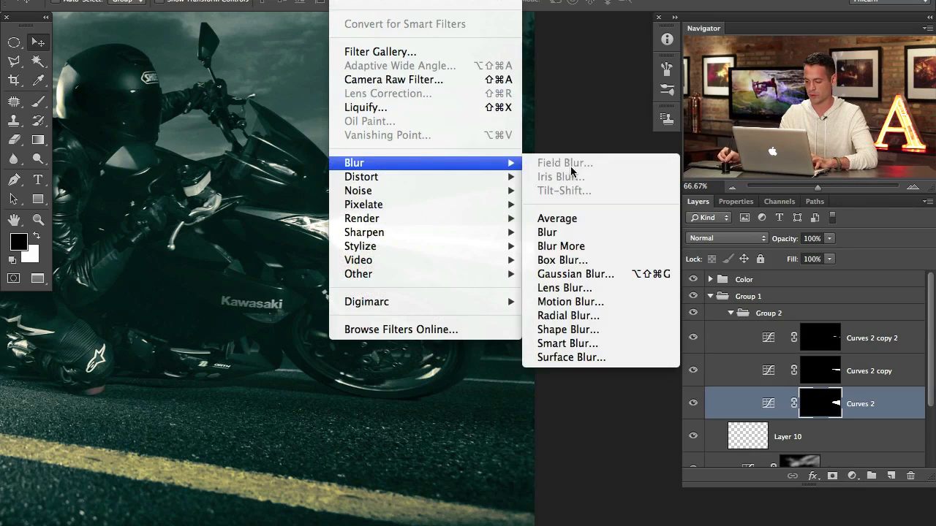
click(576, 274)
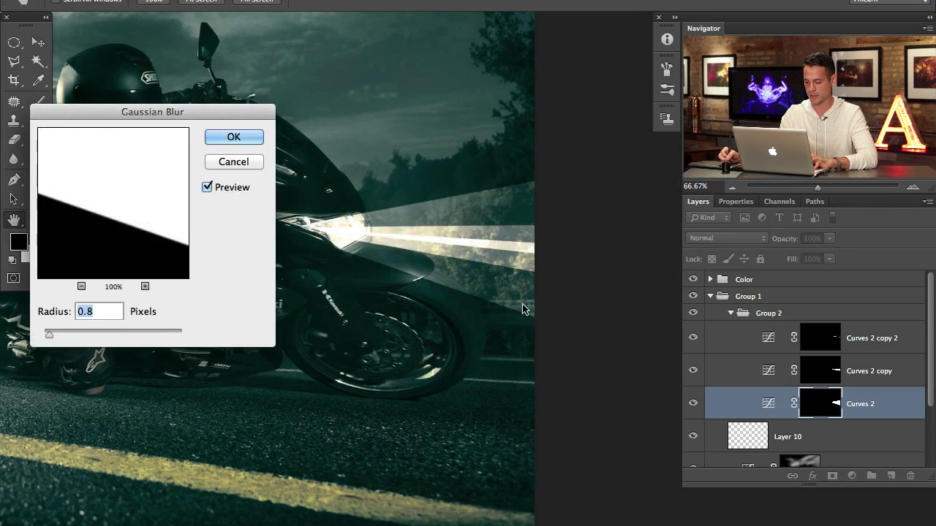
click(87, 334)
drag(92, 331, 110, 332)
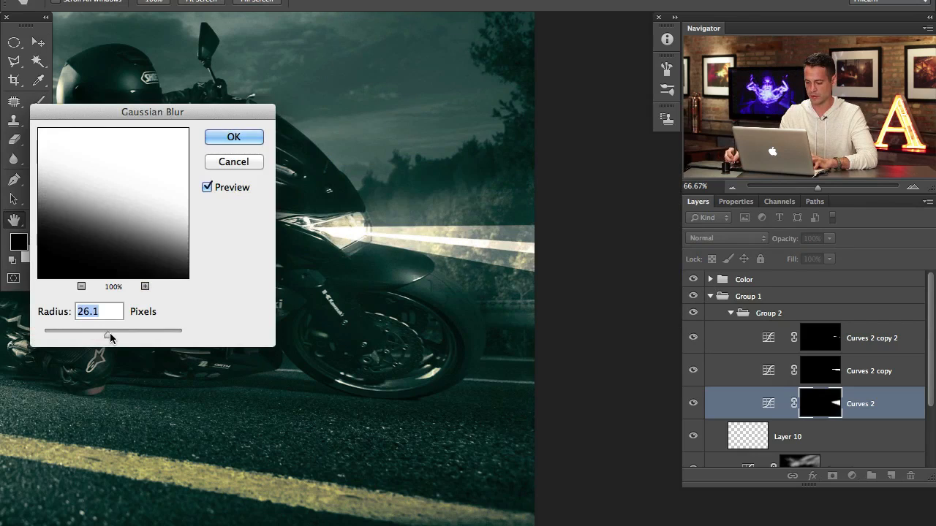
key(Return)
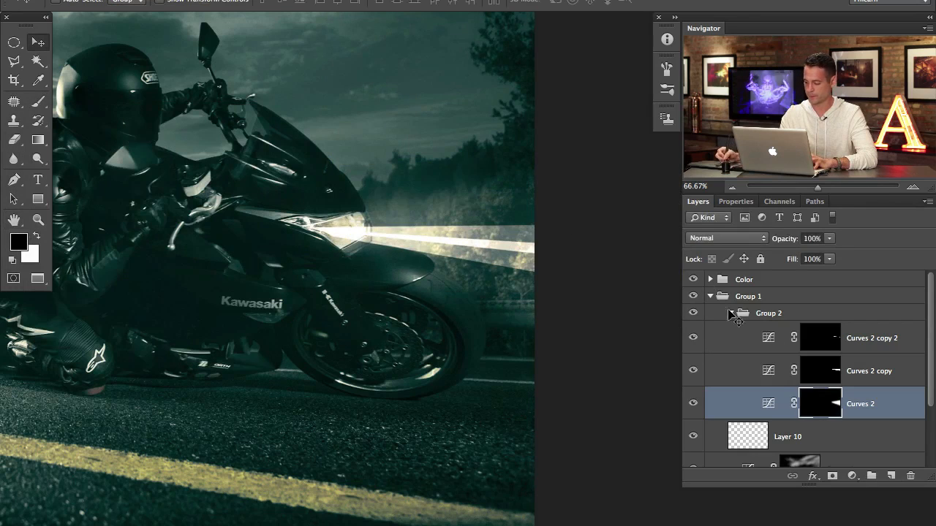
Step: Apply a Gaussian Blur with a 26.1 pixel radius to the mask of Curves 2 copy
click(694, 375)
click(693, 374)
click(819, 370)
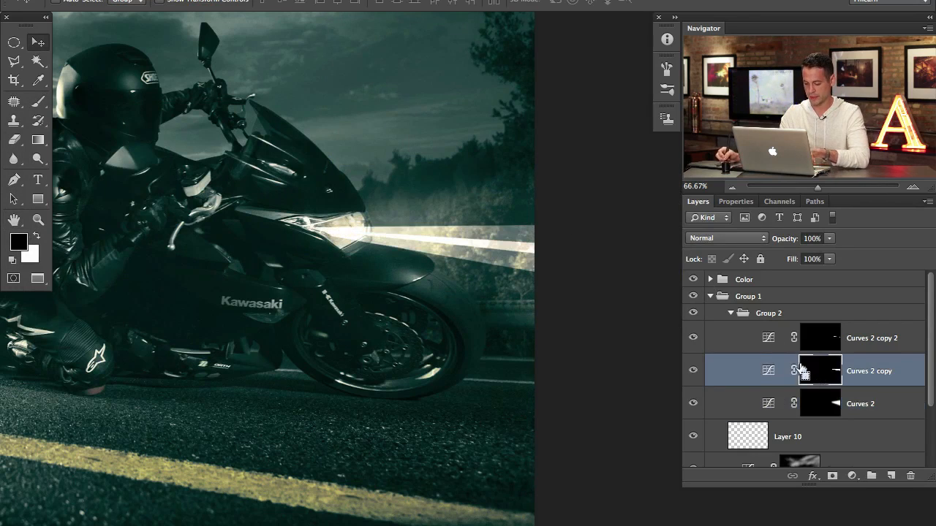
key(ctrl+alt+f)
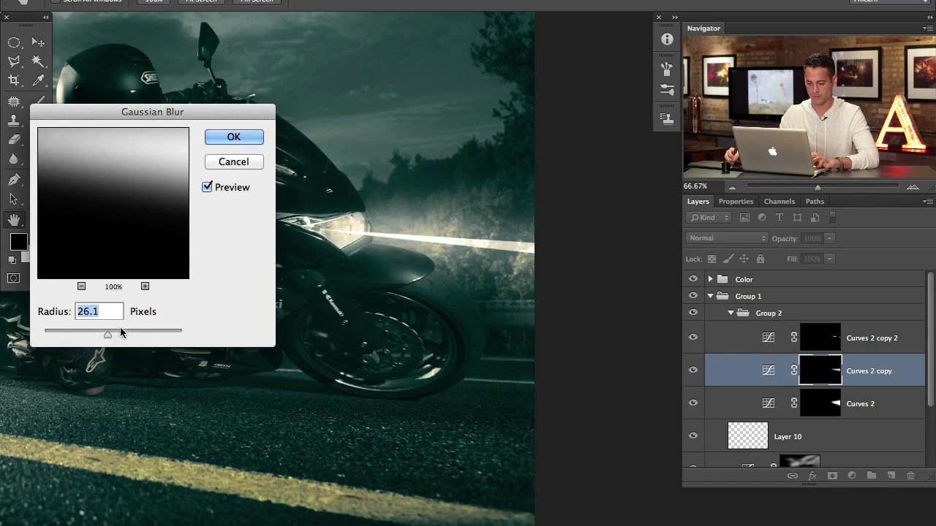
click(236, 137)
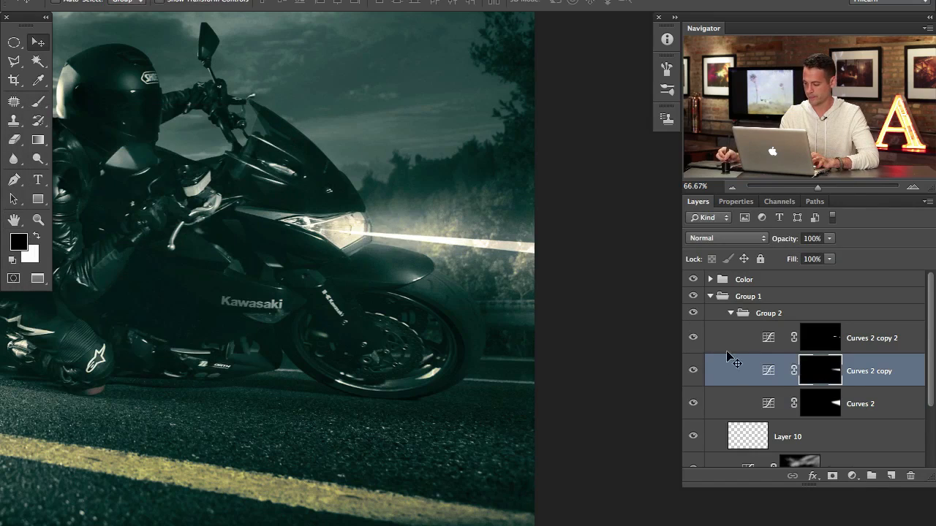
Step: Blur the mask of Curves 2 copy 2 with Gaussian Blur, using a radius slightly below 26.1 pixels
click(761, 334)
key(ctrl+alt+f)
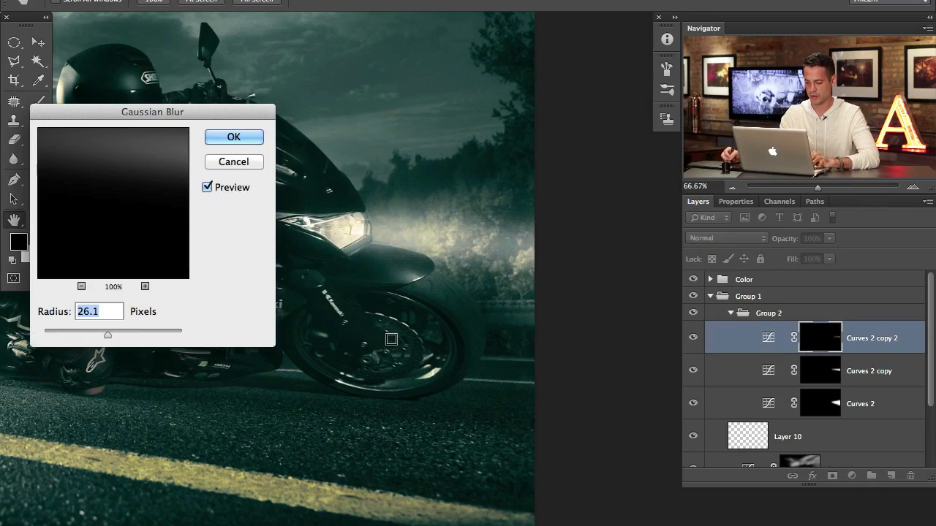
mouse_move(106, 334)
mouse_down()
mouse_move(89, 337)
mouse_move(98, 335)
mouse_up()
click(243, 137)
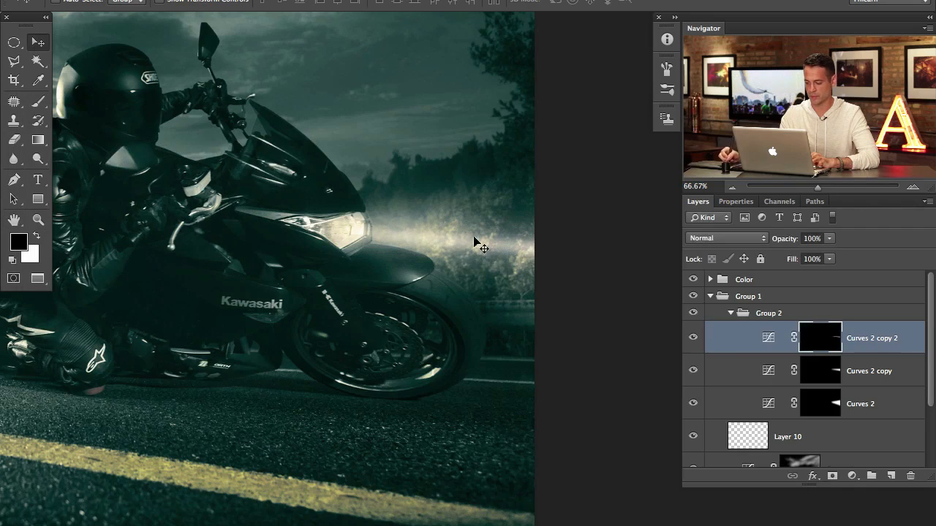
Step: Compare the photo with and without the softened central streak of Curves 2 copy 2
click(694, 344)
click(695, 344)
click(694, 344)
click(695, 343)
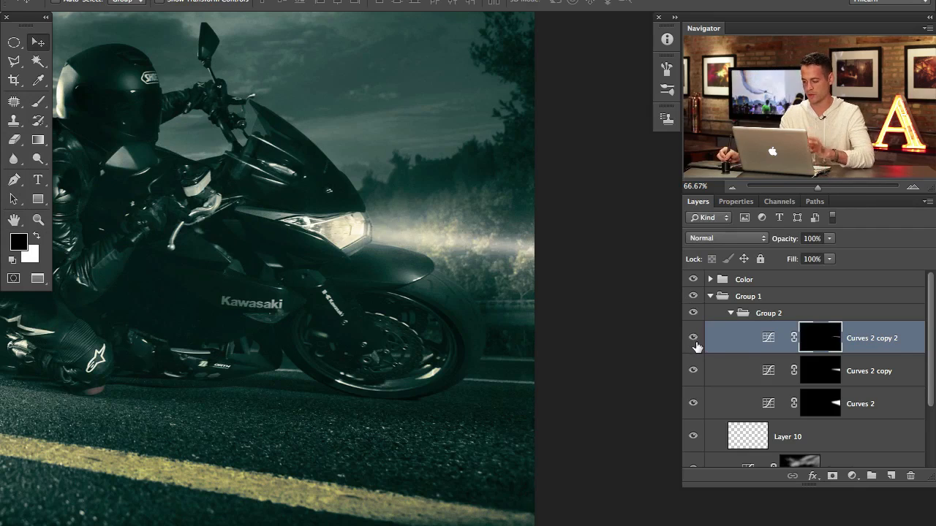
key(b)
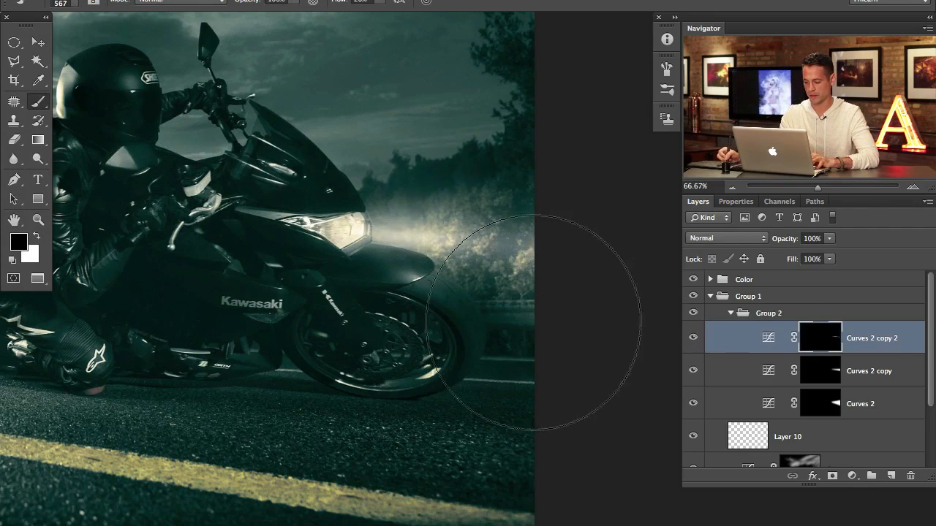
click(695, 342)
click(695, 342)
click(695, 342)
click(695, 342)
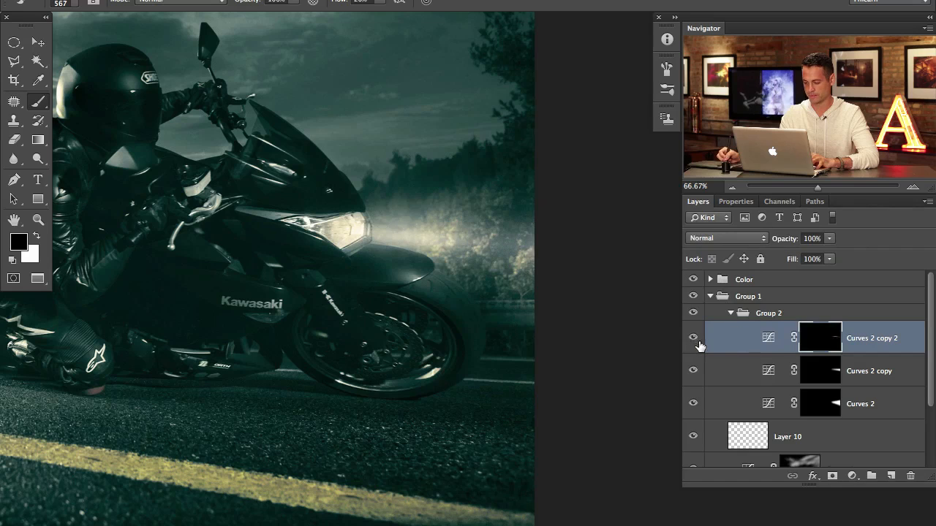
key(v)
drag(579, 377, 570, 381)
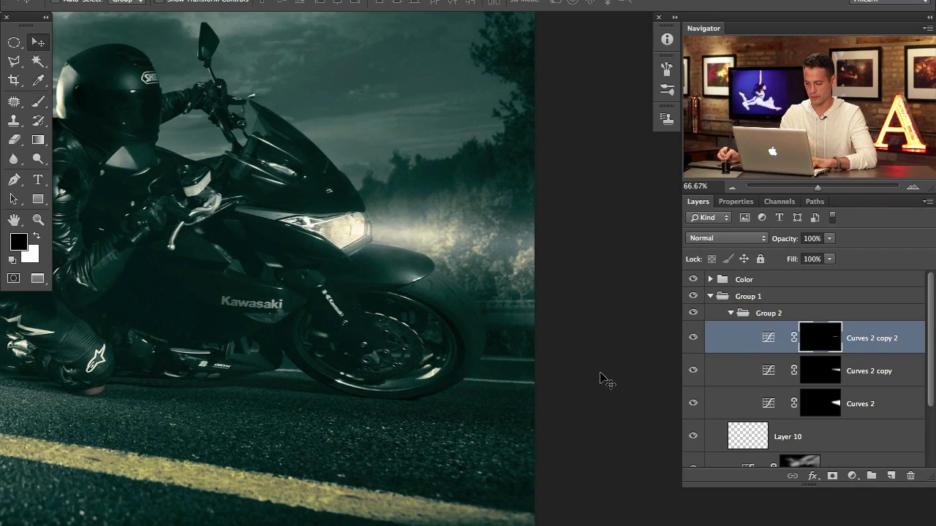
key(b)
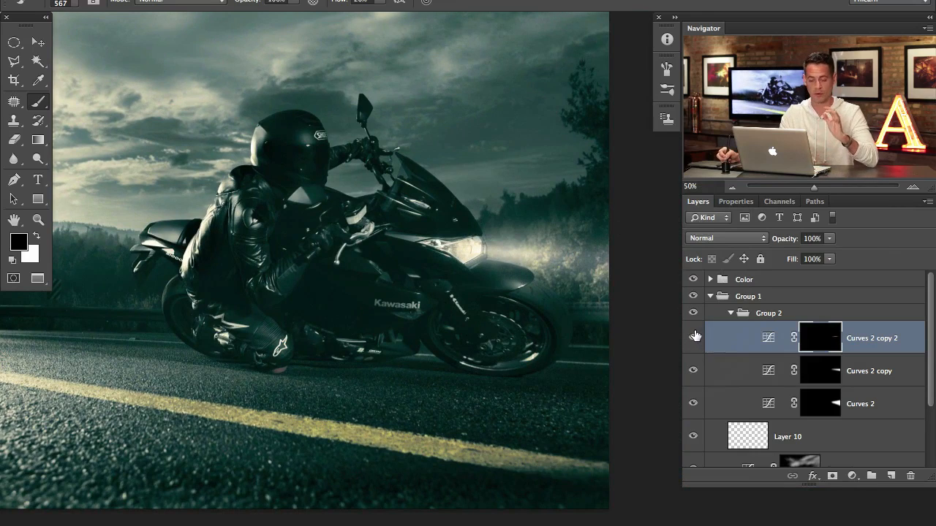
Step: Hide the three beam layers and review each one's contribution separately, leaving all three visible
click(694, 400)
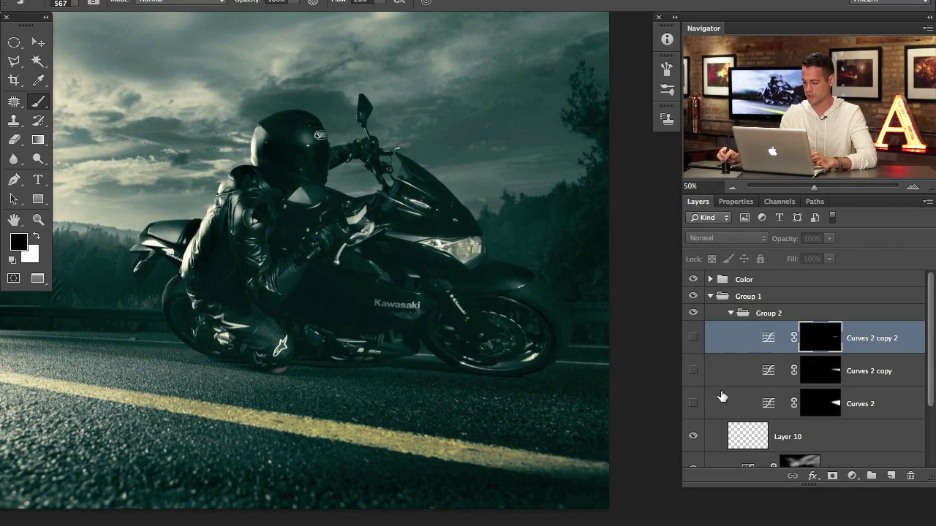
click(696, 404)
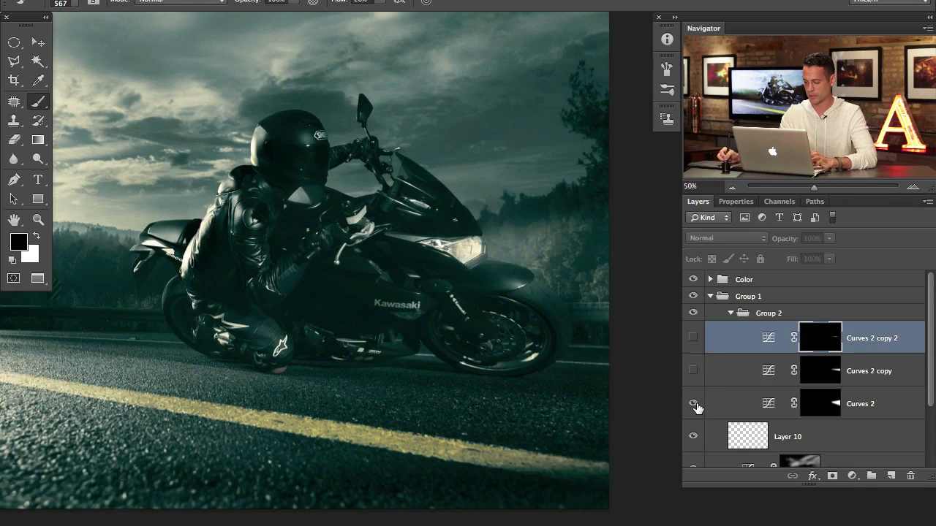
click(694, 405)
click(693, 371)
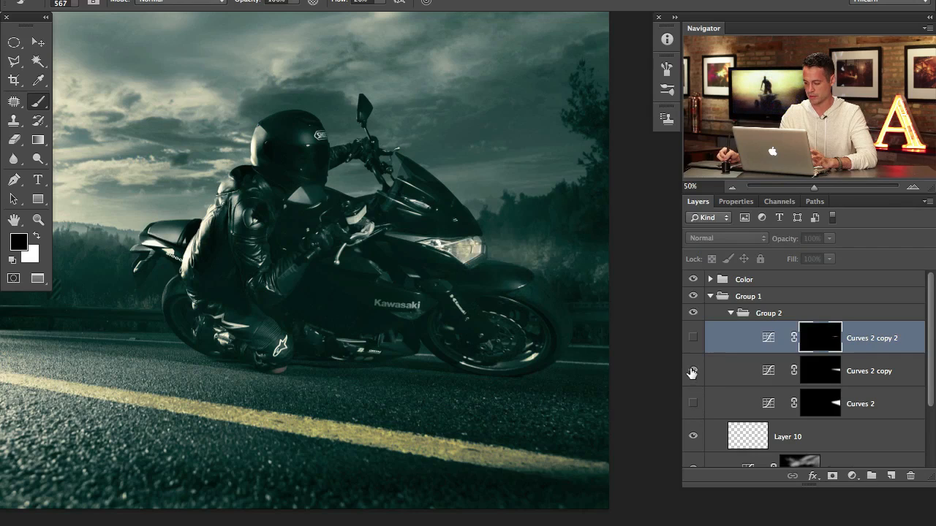
click(692, 341)
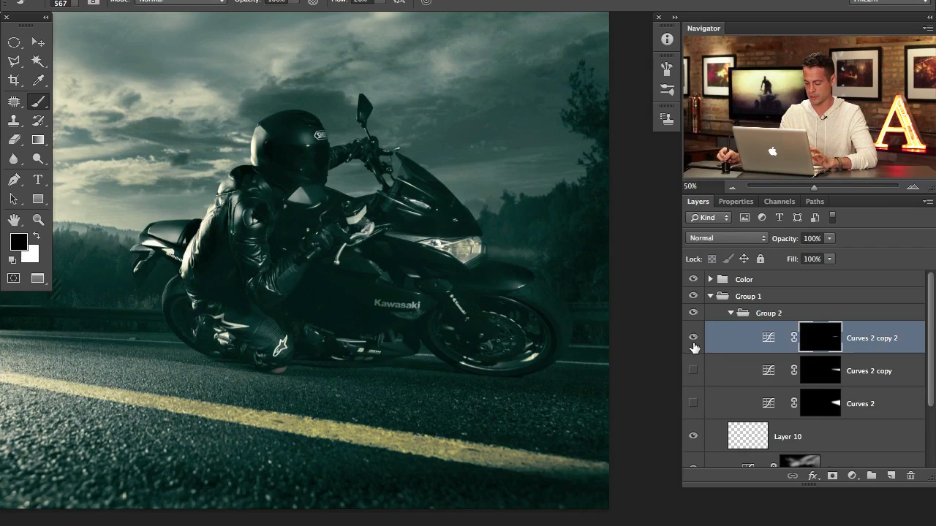
click(693, 373)
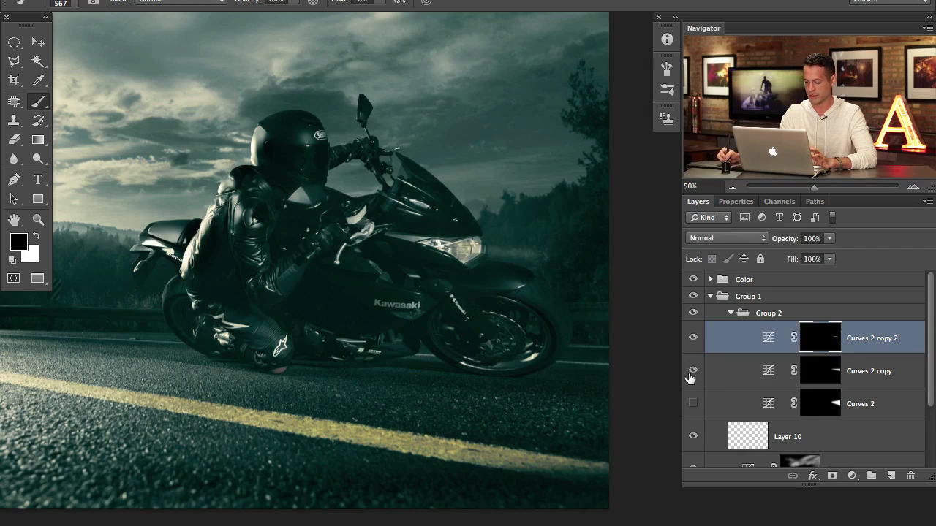
click(693, 405)
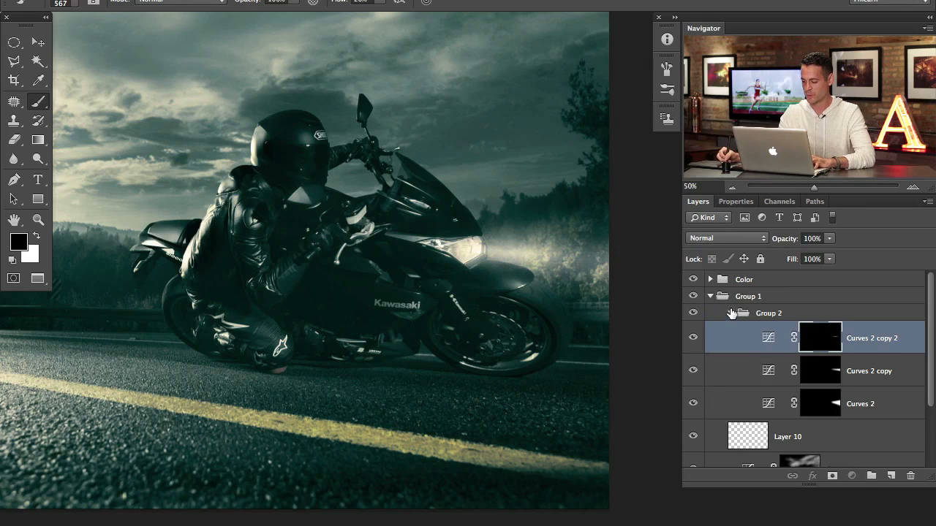
Step: Collapse Group 2 and stamp all visible layers onto a new layer directly above it
click(728, 313)
key(super+minus)
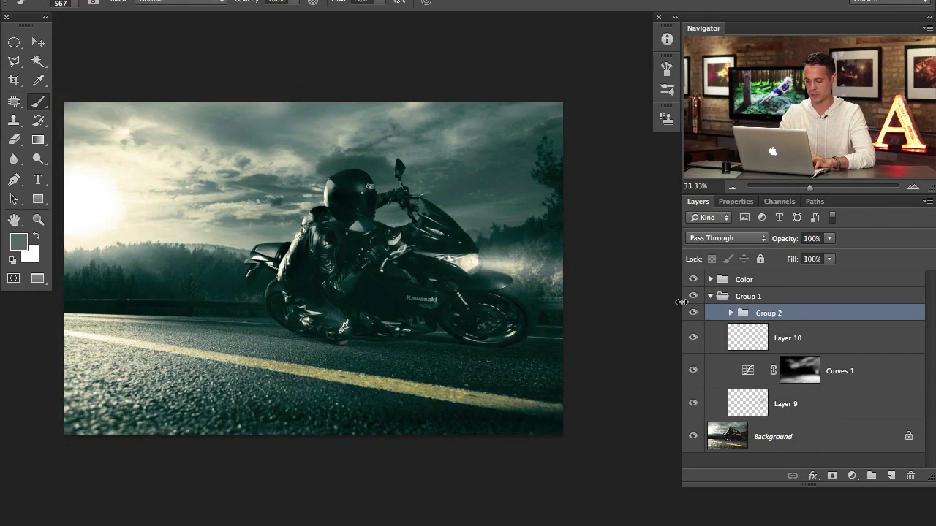
drag(427, 346, 466, 343)
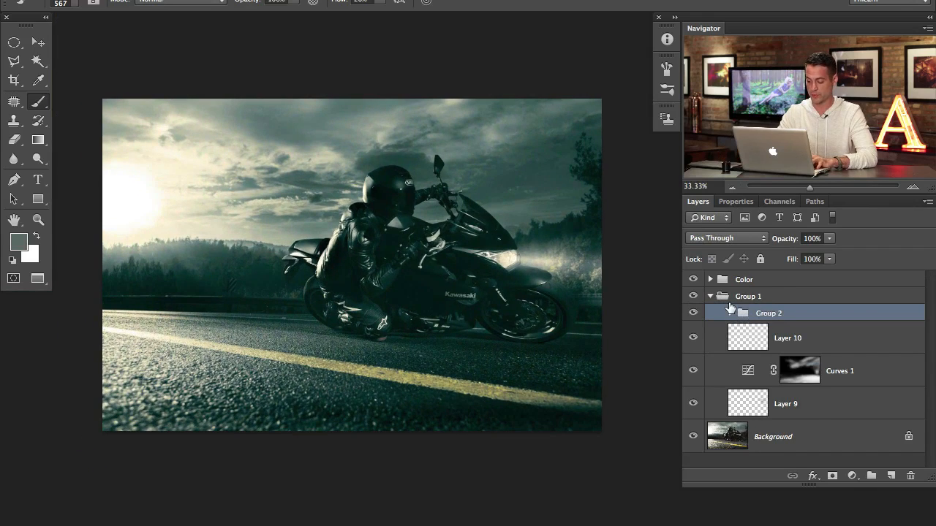
key(super+alt+shift+n)
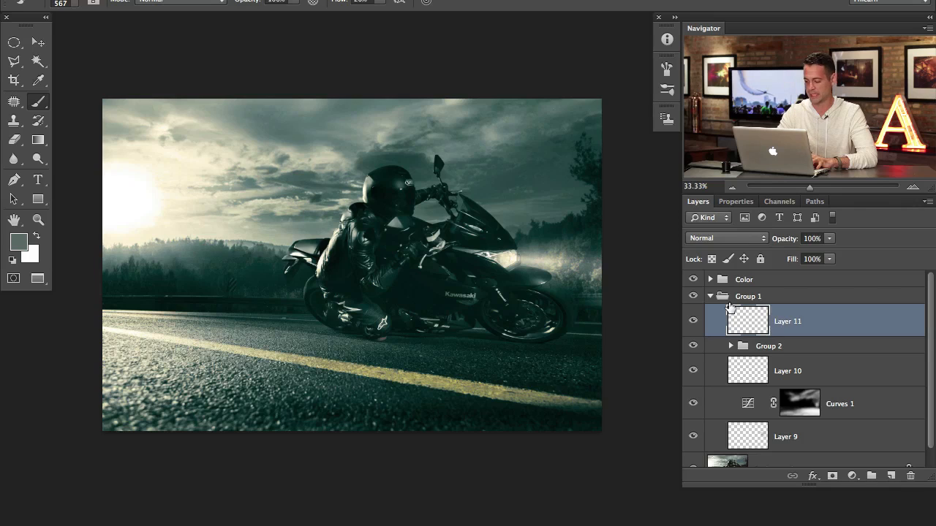
key(super+alt+shift+e)
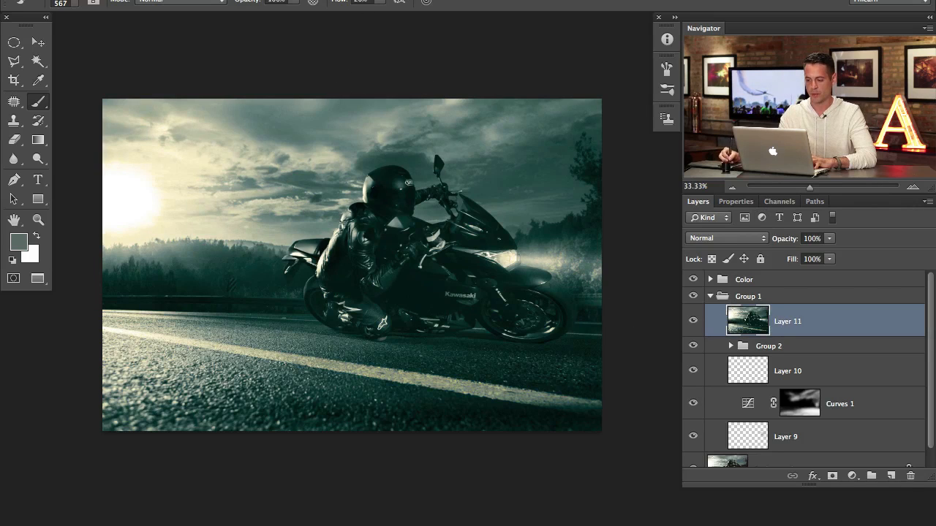
Step: Render a 50-300mm Zoom Lens Flare centred on the motorcycle's headlight of the stamped layer, with brightness slightly above 64%
click(347, 2)
mouse_move(377, 219)
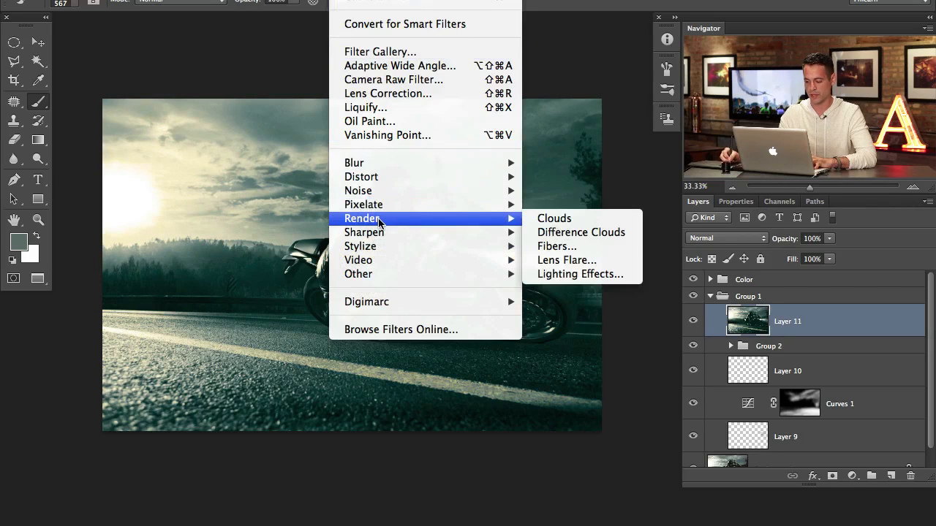
click(571, 261)
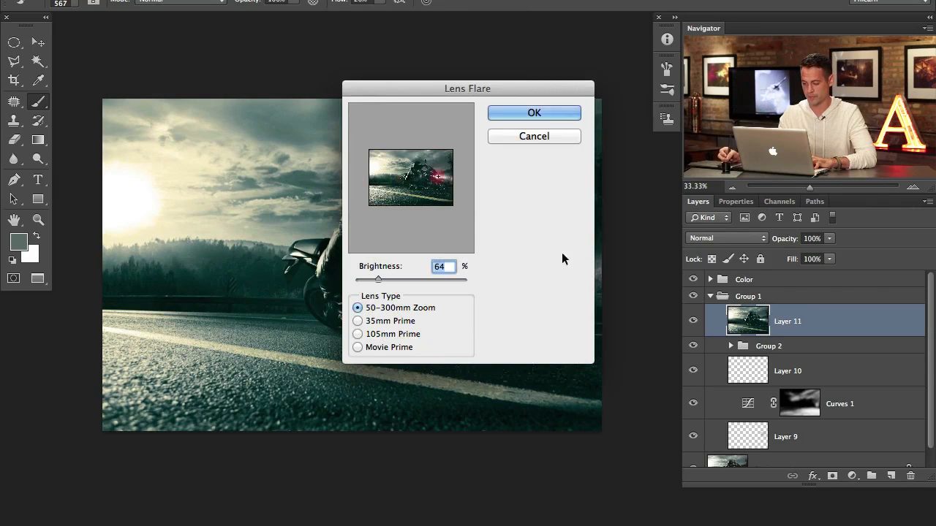
click(430, 182)
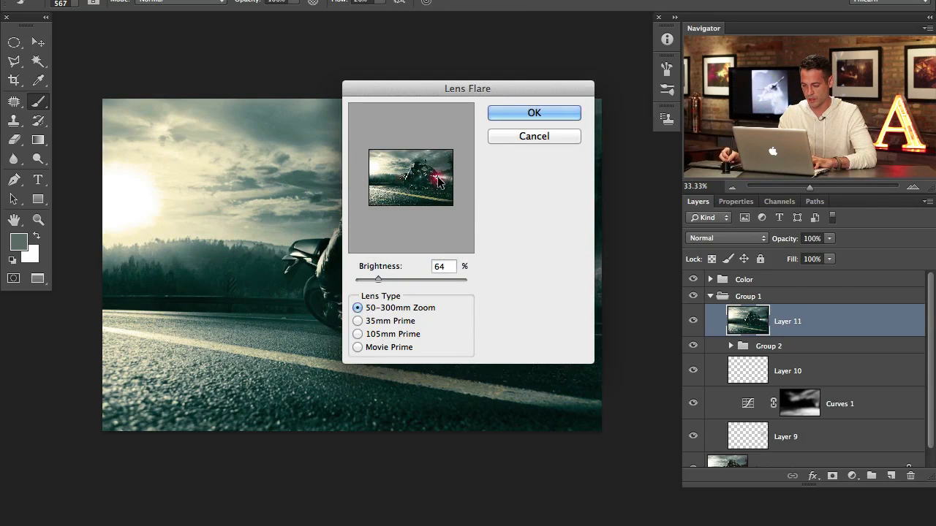
drag(378, 280, 384, 271)
click(545, 114)
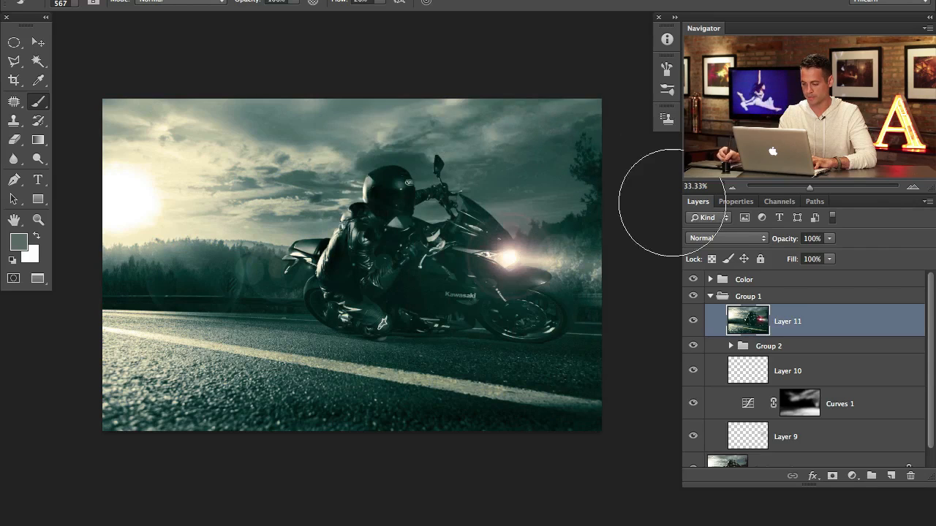
Step: Compare the photo with and without the lens flare on Layer 11
drag(684, 321, 658, 312)
click(694, 323)
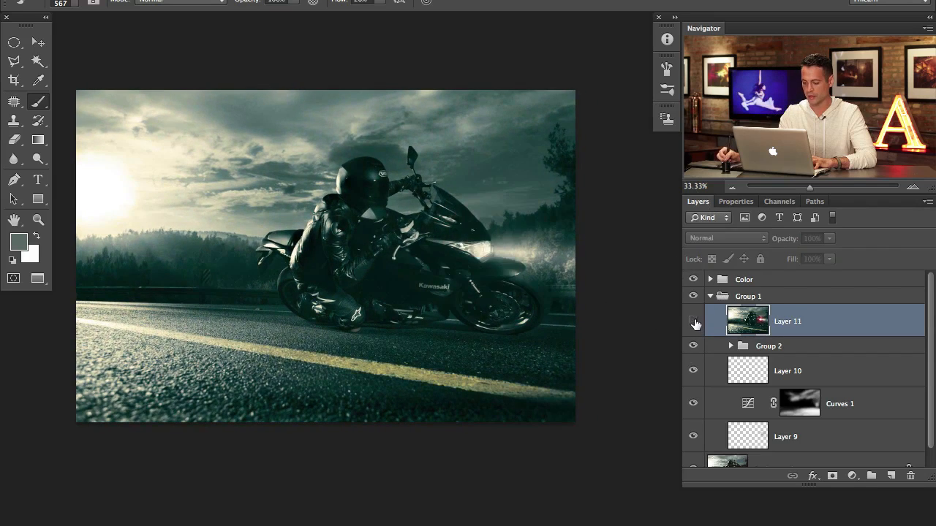
click(694, 323)
click(694, 323)
click(693, 324)
click(694, 323)
click(694, 322)
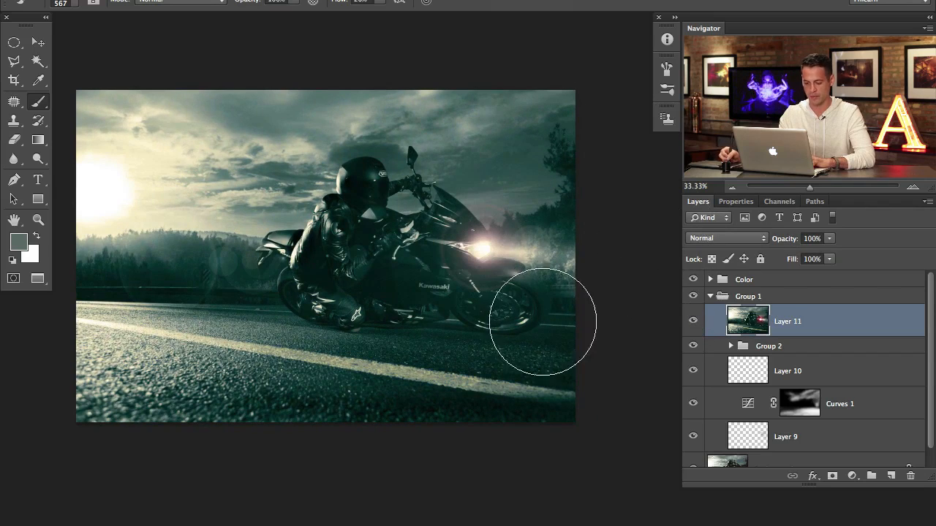
Step: Try shifting Layer 11 sideways across the photo and undo the move
key(v)
drag(510, 363, 367, 357)
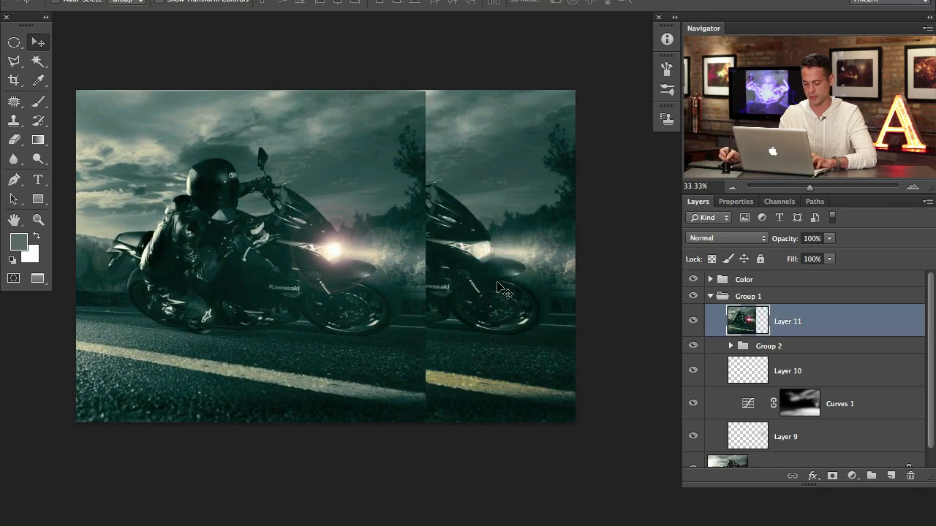
key(super+z)
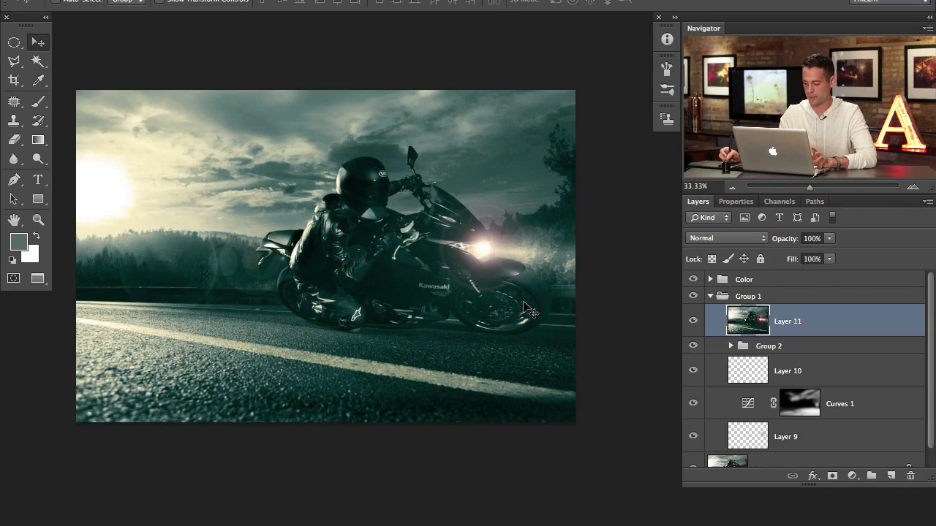
Step: Fill Layer 11 with black and reapply the last lens flare to it
key(shift+BackSpace)
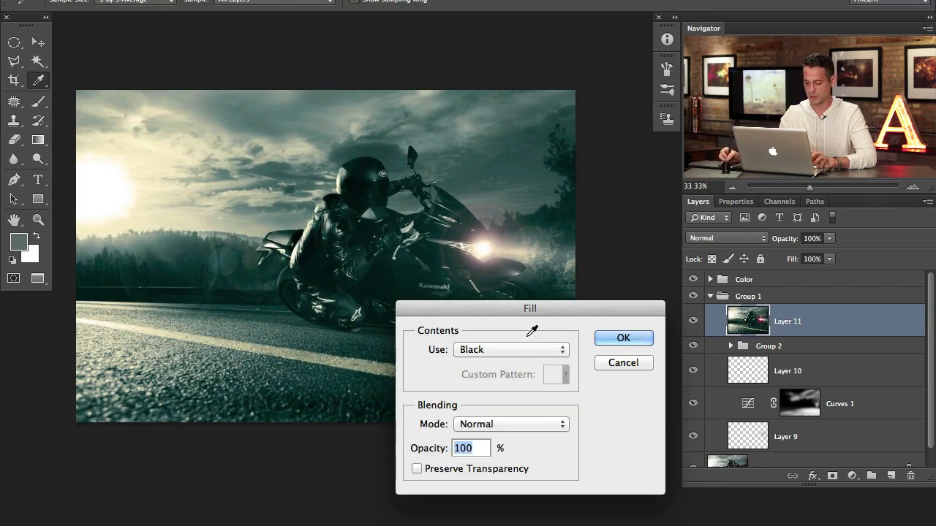
click(620, 340)
click(344, 0)
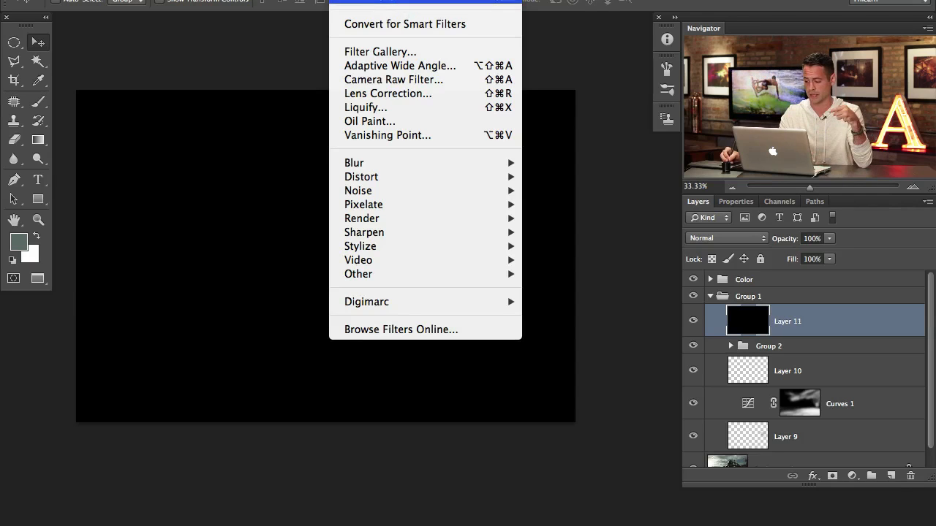
click(410, 1)
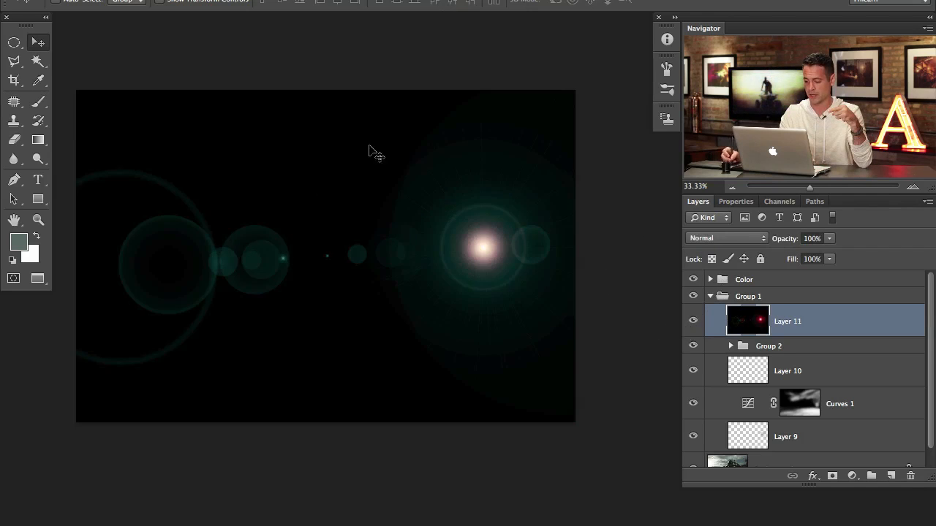
Step: Set Layer 11's blend mode to Screen and its opacity to 72%, checking the photo with and without the flare
click(714, 238)
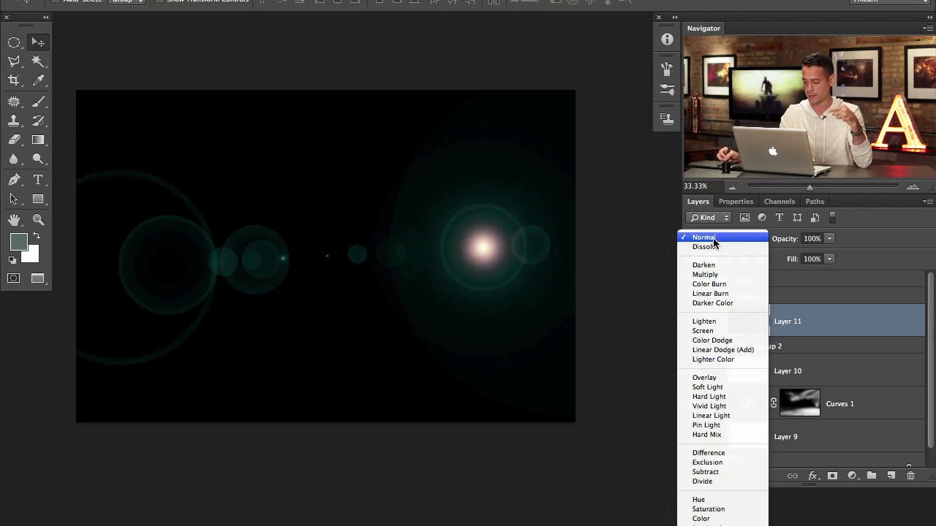
click(737, 331)
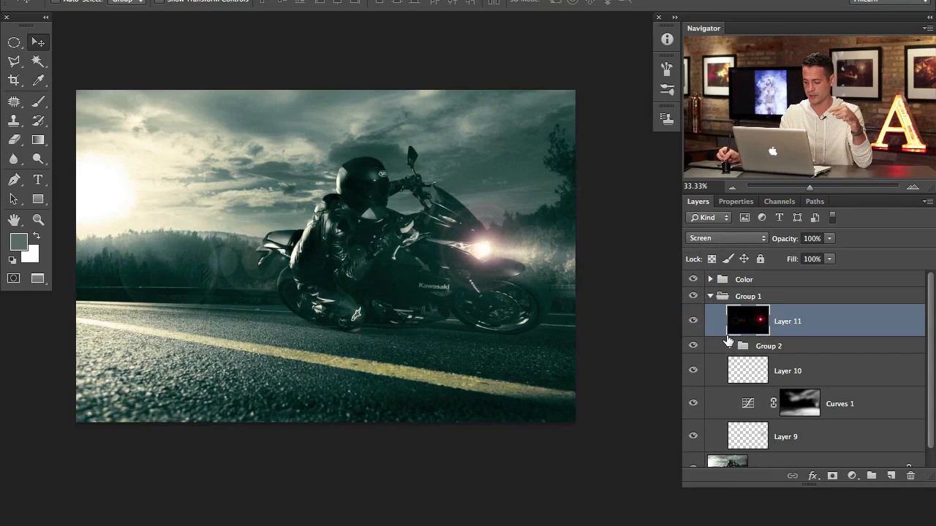
click(693, 322)
click(692, 322)
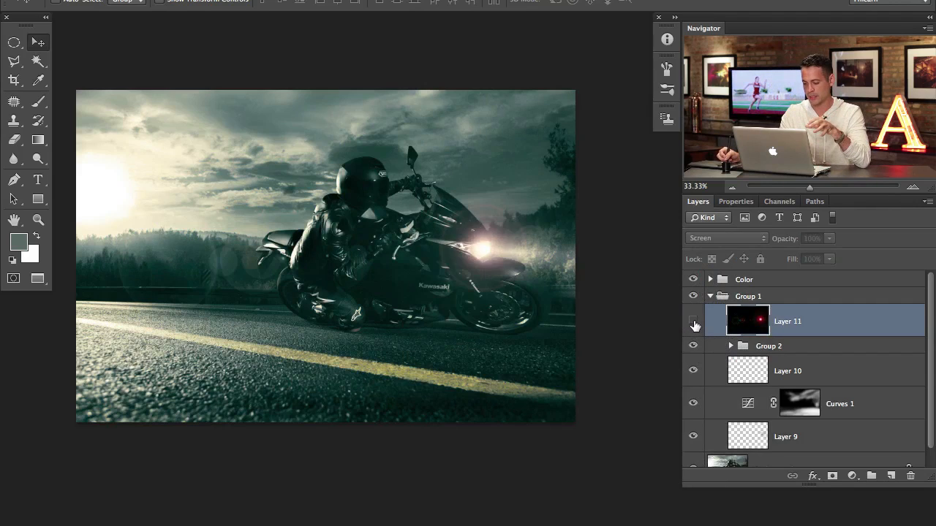
click(693, 322)
click(692, 321)
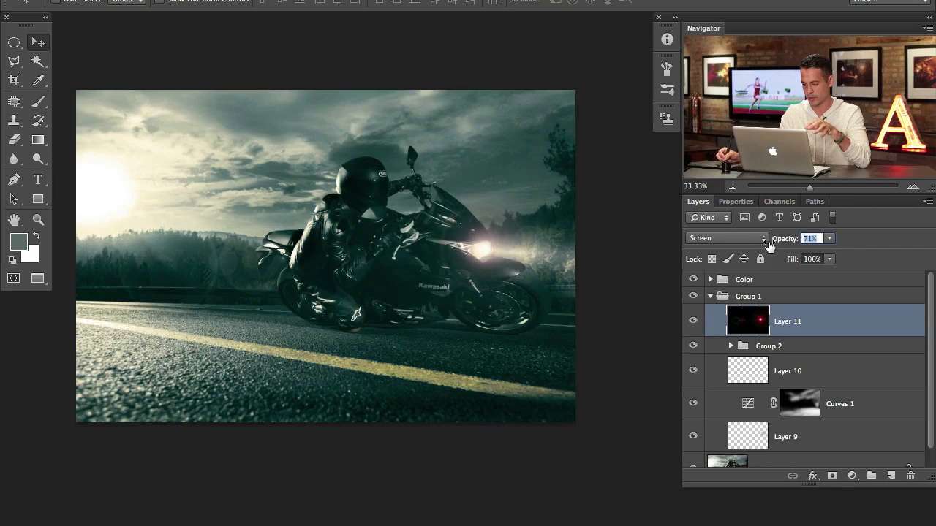
click(702, 326)
click(701, 324)
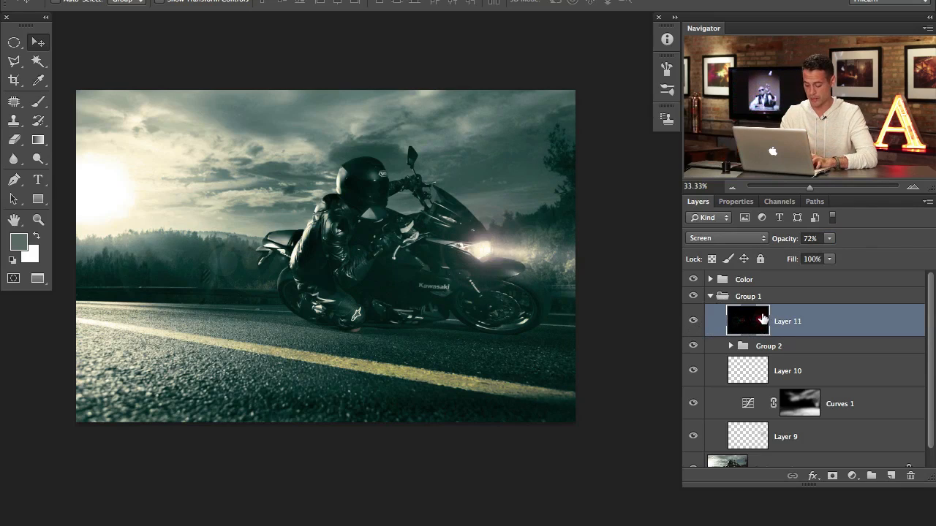
Step: Soften the lens flare on Layer 11 with a Gaussian Blur of 5.8 pixels radius
key(ctrl+alt+f)
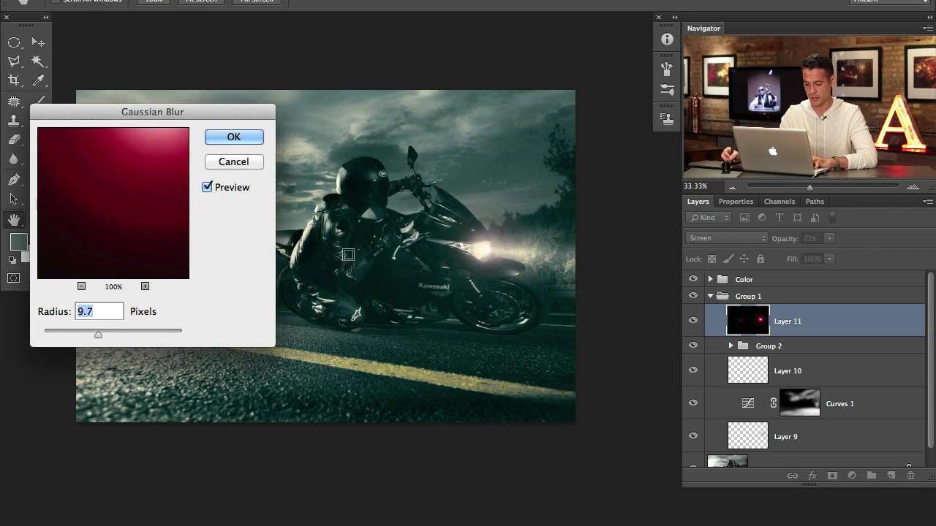
drag(338, 306, 432, 301)
drag(216, 113, 143, 125)
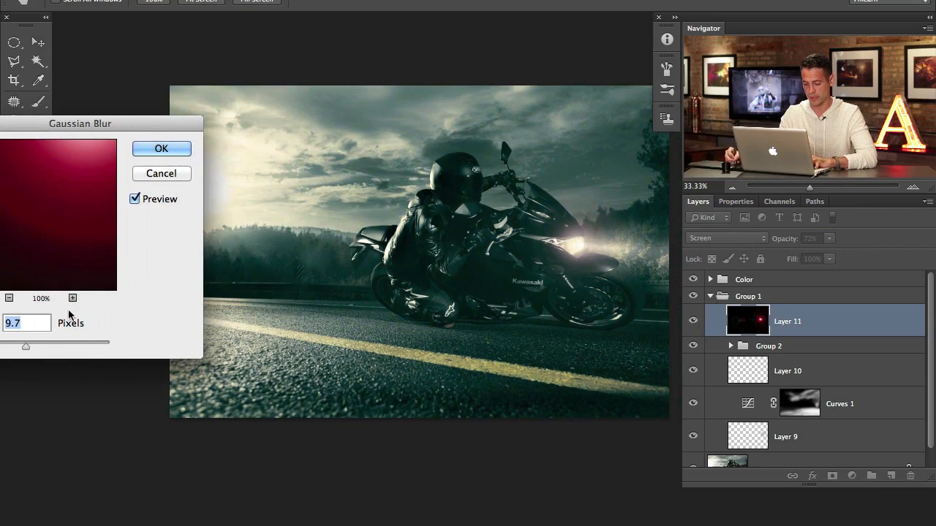
drag(25, 346, 16, 351)
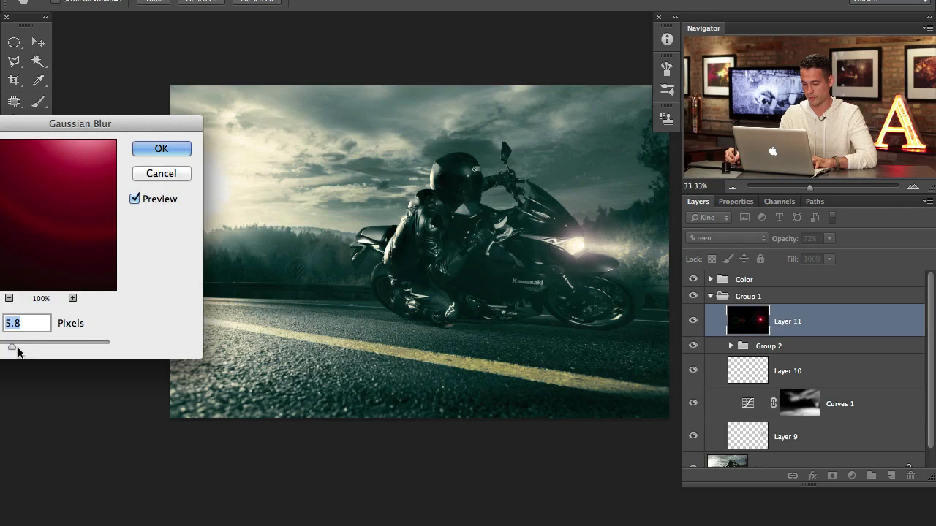
click(161, 149)
Step: Compare the photo with and without the blurred lens flare
click(698, 323)
click(695, 323)
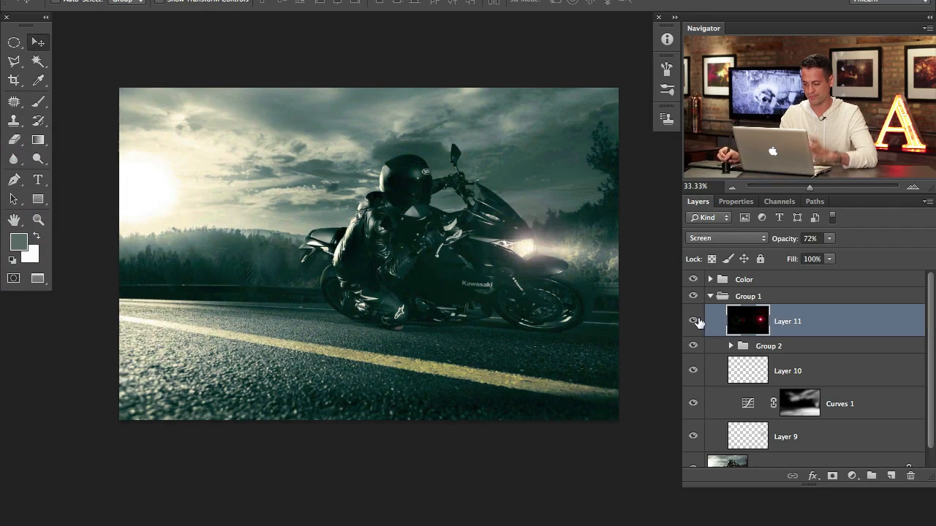
click(699, 323)
click(698, 323)
click(698, 323)
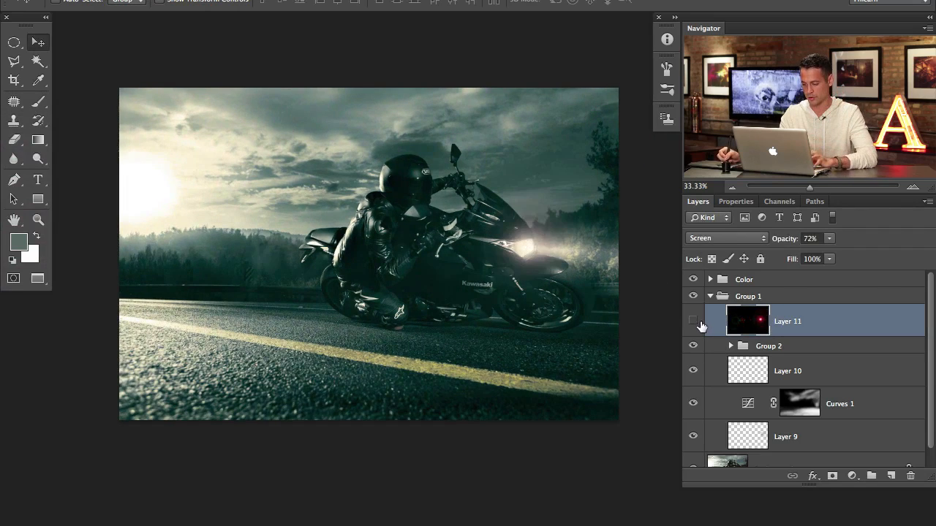
click(699, 324)
click(700, 324)
click(700, 324)
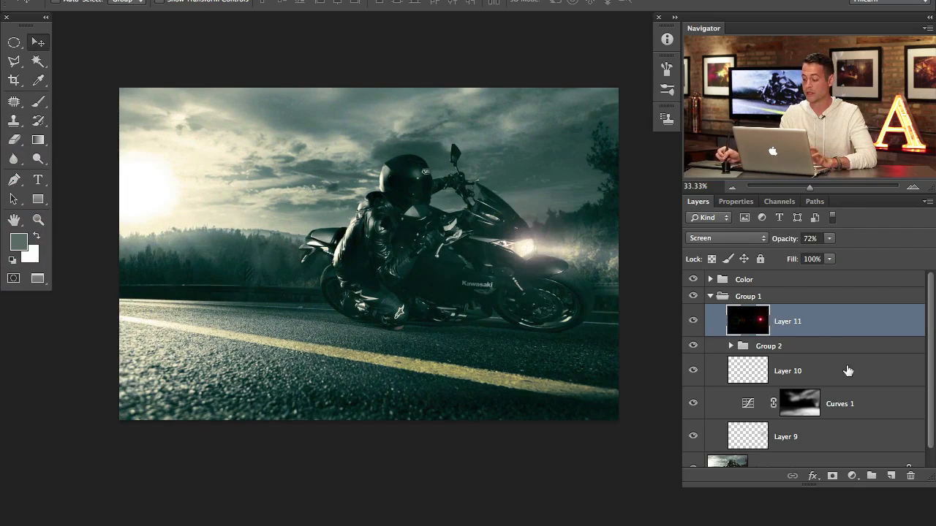
Step: Add a layer mask to Layer 11 and paint black over the flare behind the motorcycle and around the headlight
click(834, 476)
key(b)
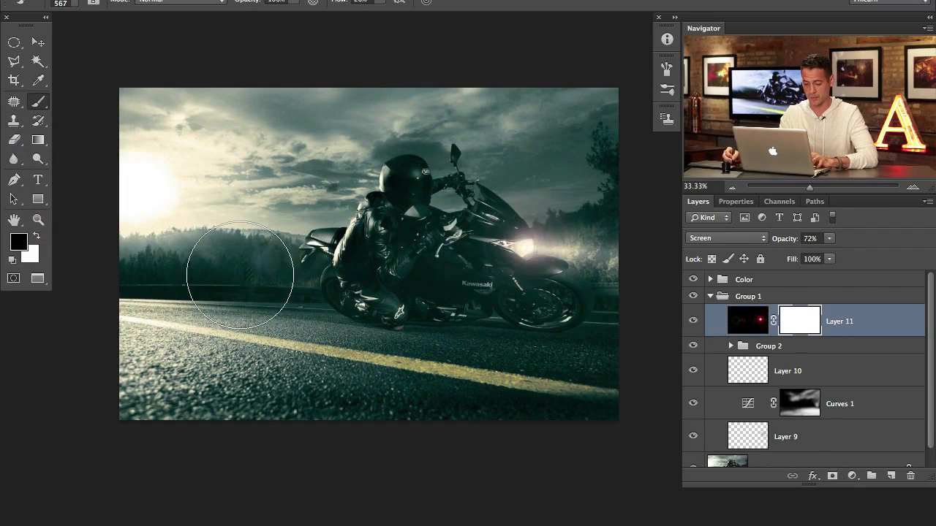
mouse_move(240, 273)
mouse_down()
mouse_move(173, 279)
mouse_move(310, 270)
mouse_up()
mouse_move(515, 212)
mouse_down()
mouse_move(503, 244)
mouse_move(531, 306)
mouse_move(508, 296)
mouse_move(594, 273)
mouse_up()
Step: Compare the photo with and without the masked flare on Layer 11
click(694, 322)
click(694, 323)
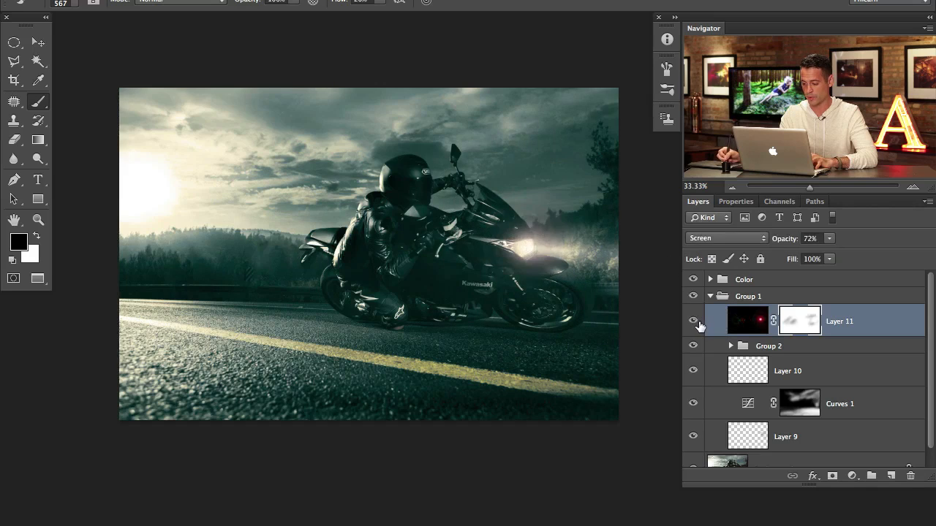
click(695, 322)
click(695, 323)
click(698, 325)
click(695, 322)
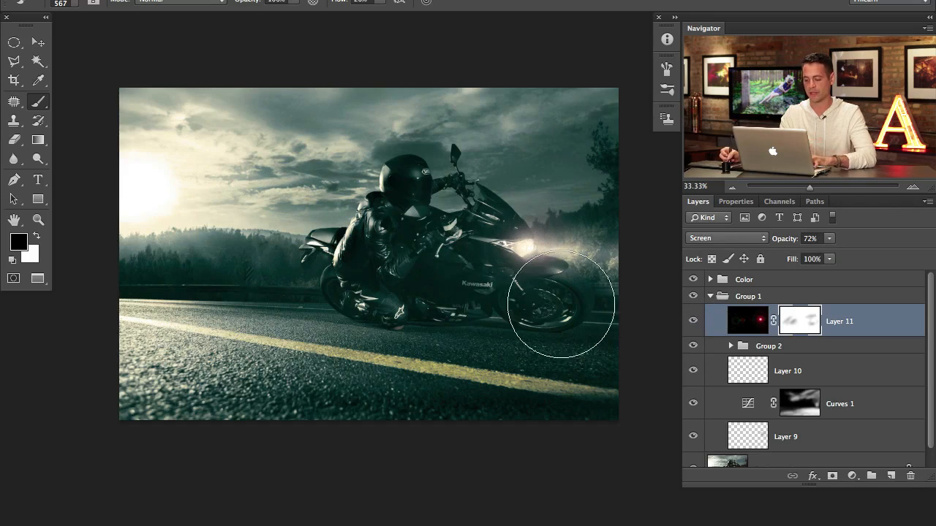
Step: Review the headlight beam curves in Group 2 and check the effect of Group 2 and Layer 11 on the photo
drag(489, 347, 457, 351)
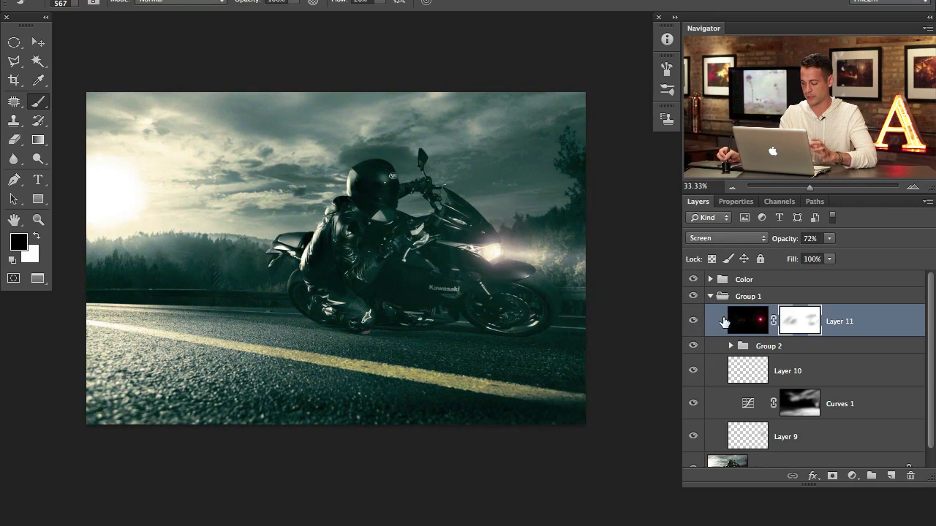
click(693, 346)
click(694, 348)
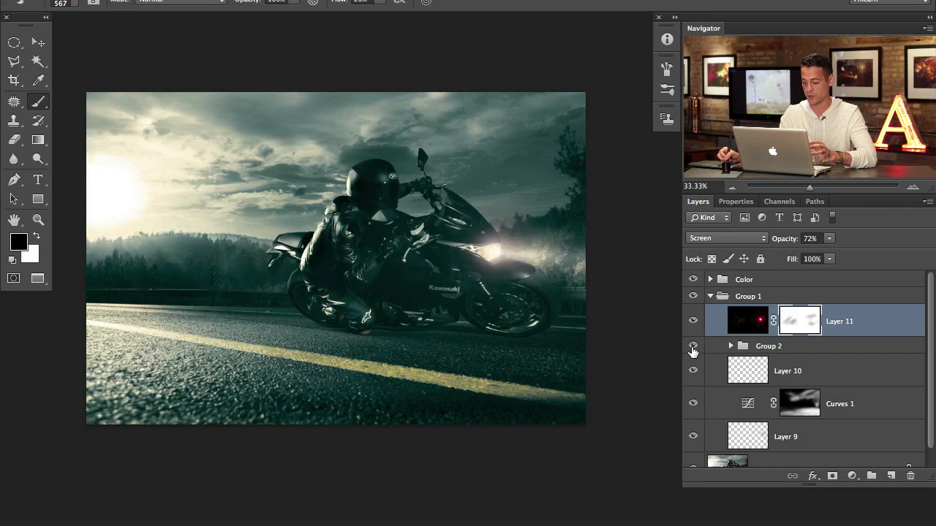
click(730, 346)
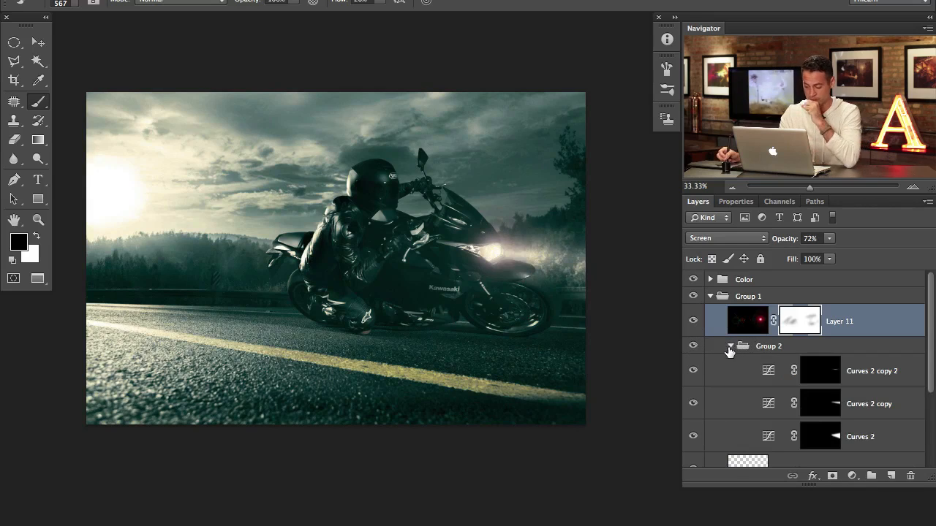
click(731, 346)
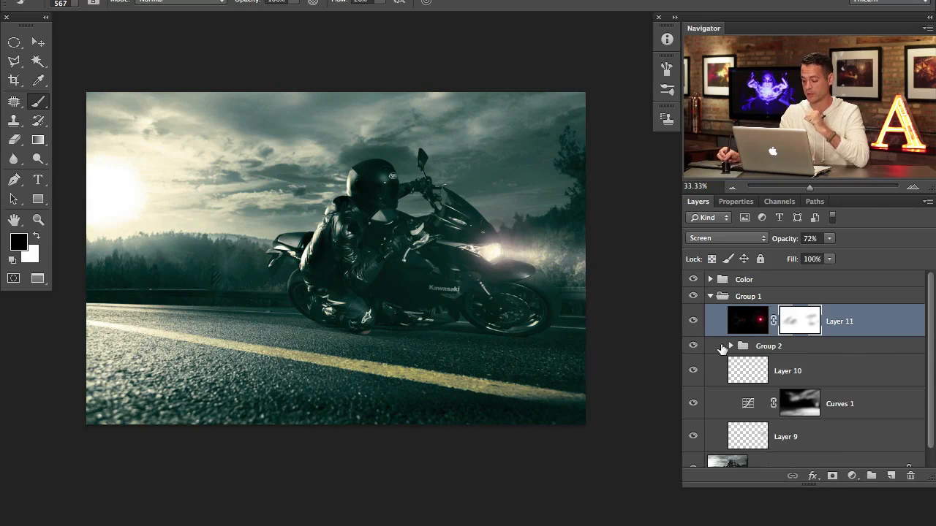
click(693, 323)
click(693, 323)
click(694, 323)
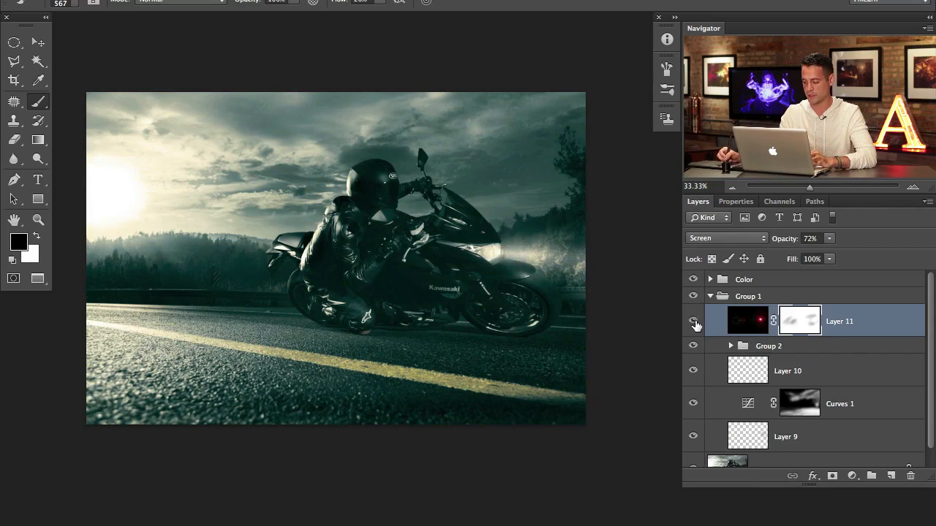
click(693, 323)
Step: Collapse Group 1 and compare the original photo with the result by hiding and showing the Color group and Group 1
click(710, 296)
click(693, 297)
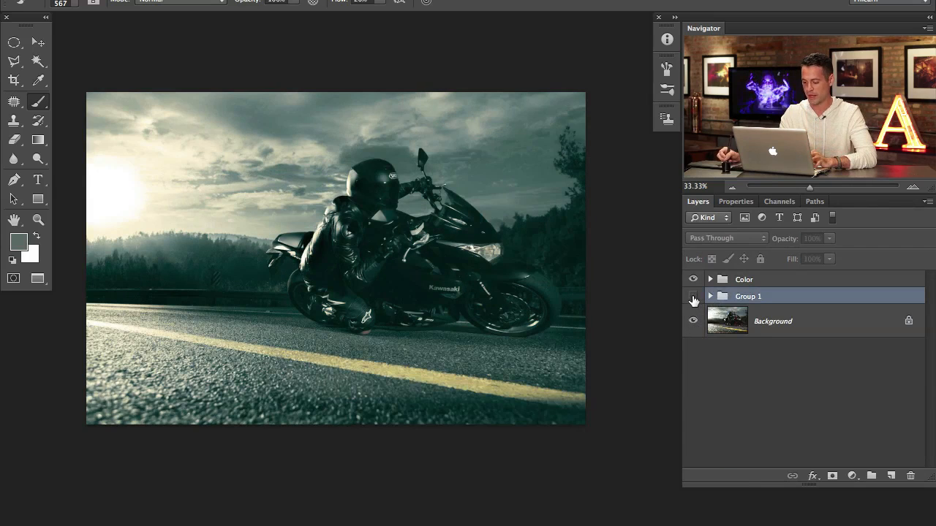
click(692, 281)
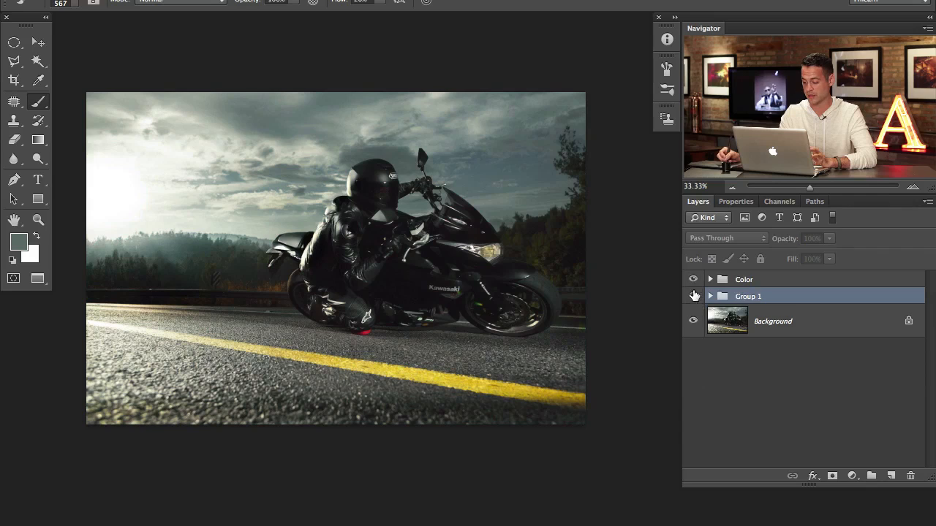
click(692, 297)
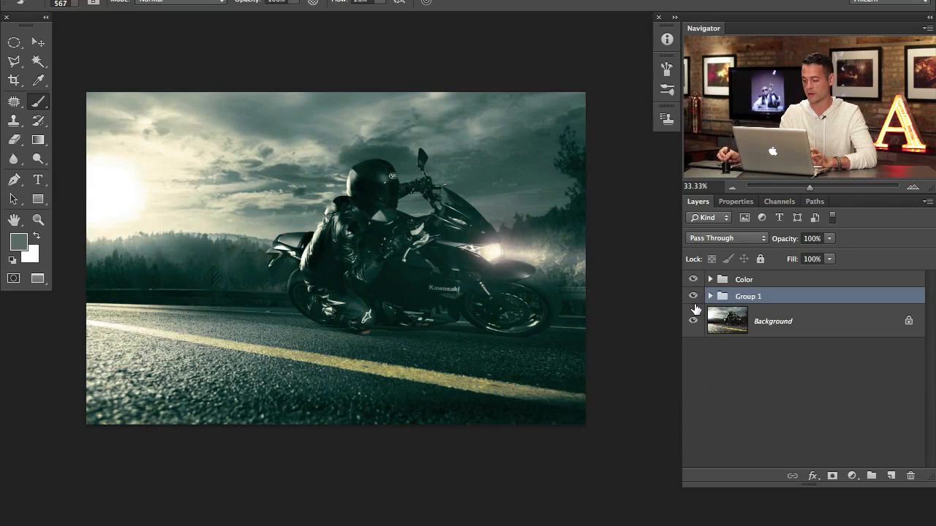